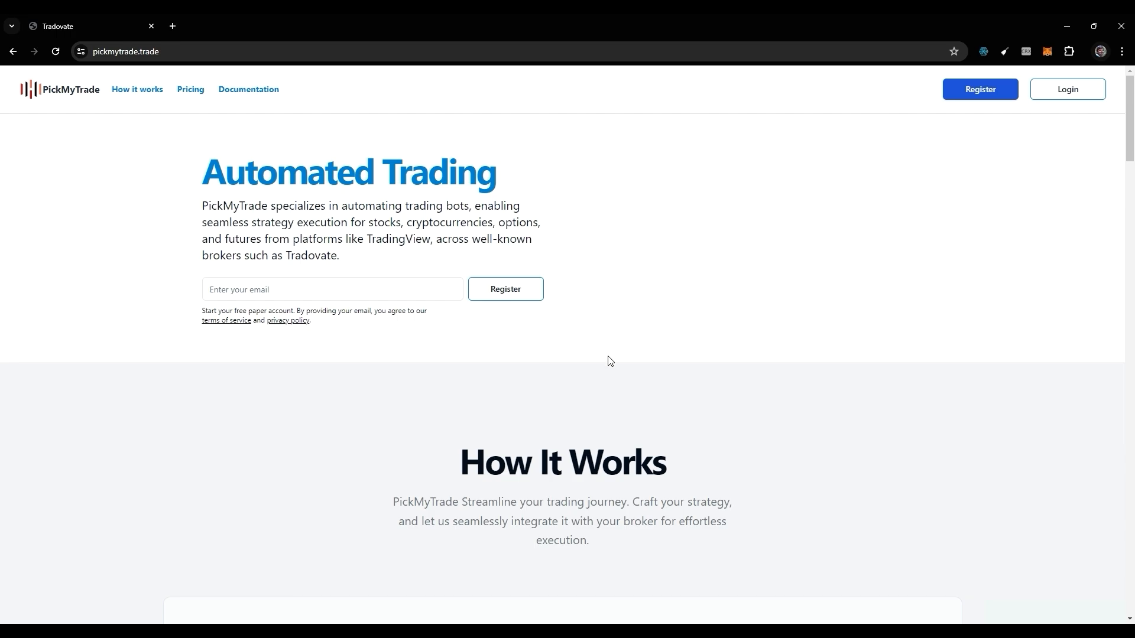
pyautogui.scroll(-4, 611, 362)
pyautogui.scroll(4, 611, 361)
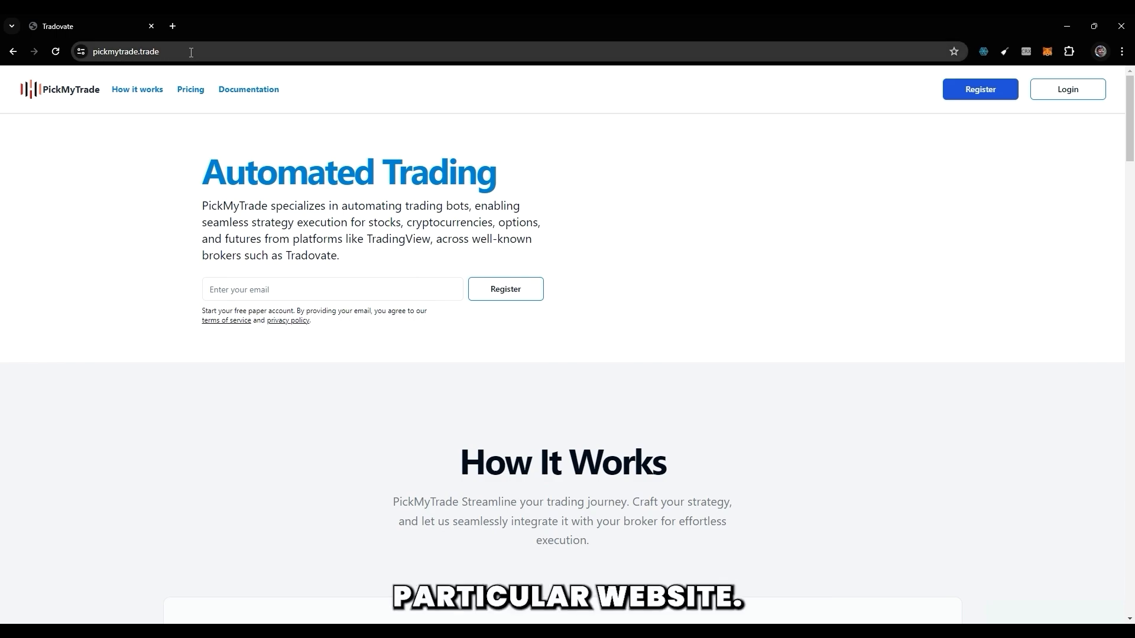
pyautogui.scroll(-2, 562, 251)
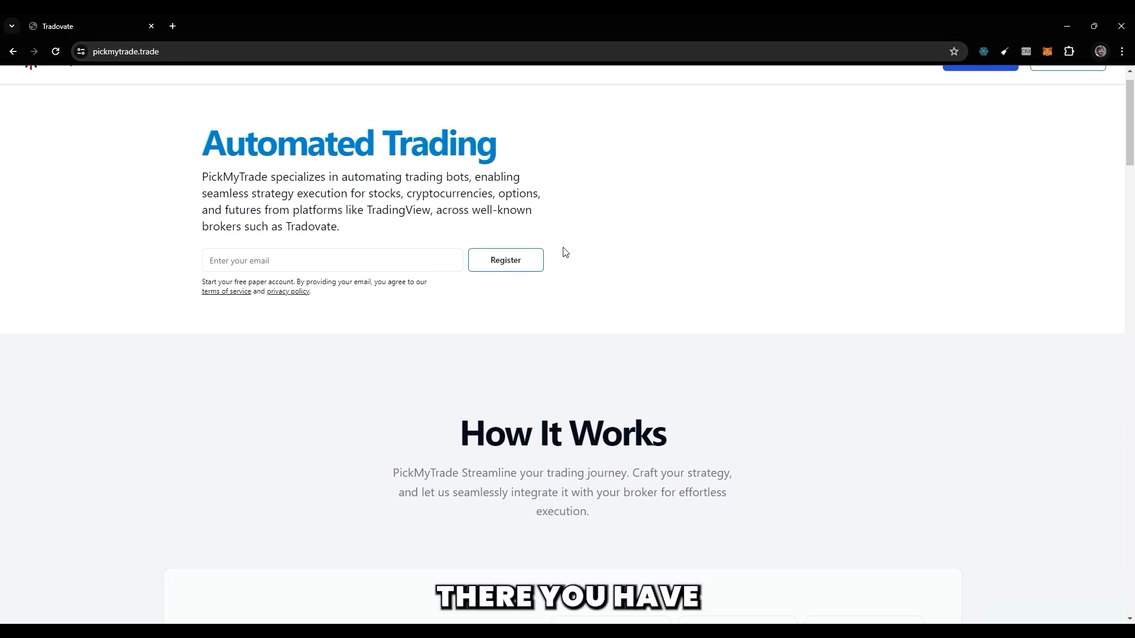
pyautogui.scroll(2, 630, 225)
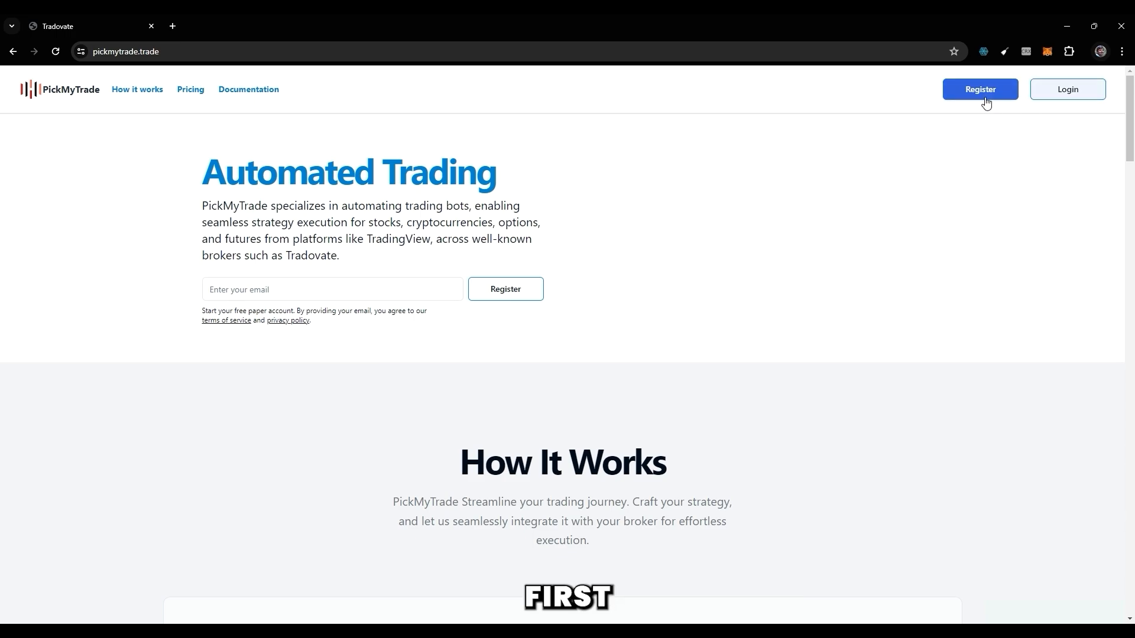
# Sign in to the existing PickMyTrade account, filling in the saved account email and password.
pyautogui.click(1055, 95)
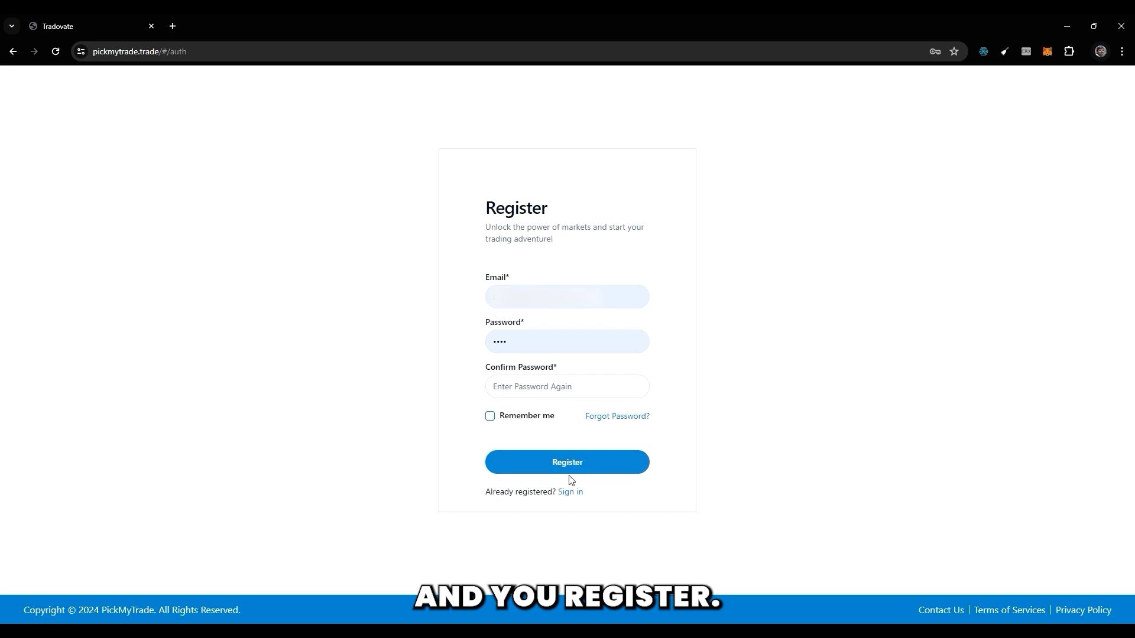
pyautogui.click(567, 492)
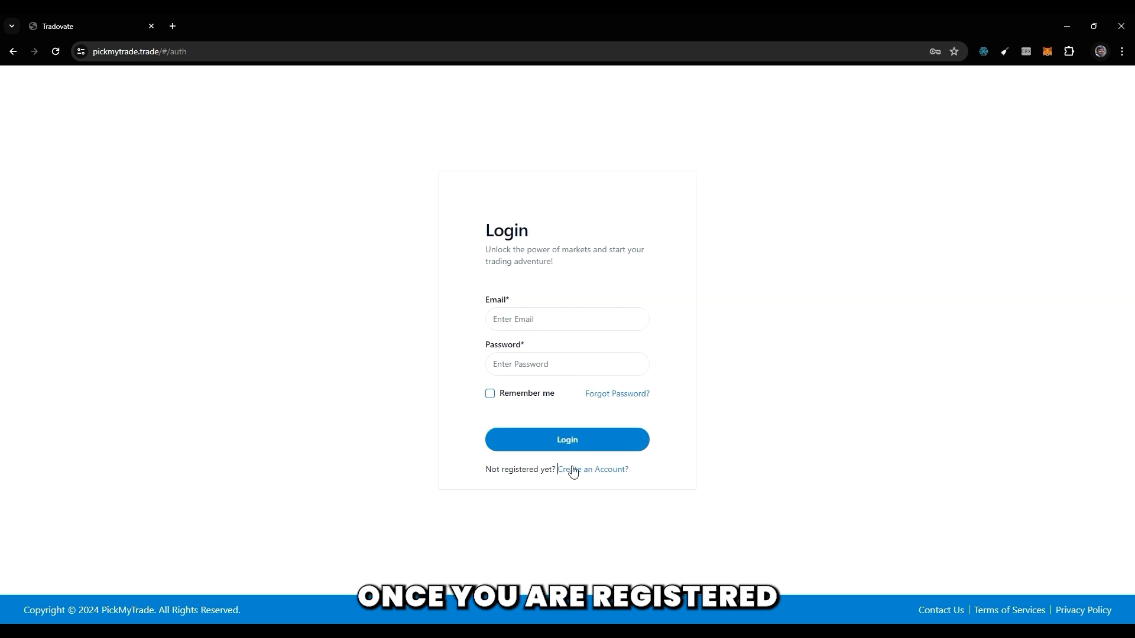
pyautogui.click(572, 319)
pyautogui.click(736, 322)
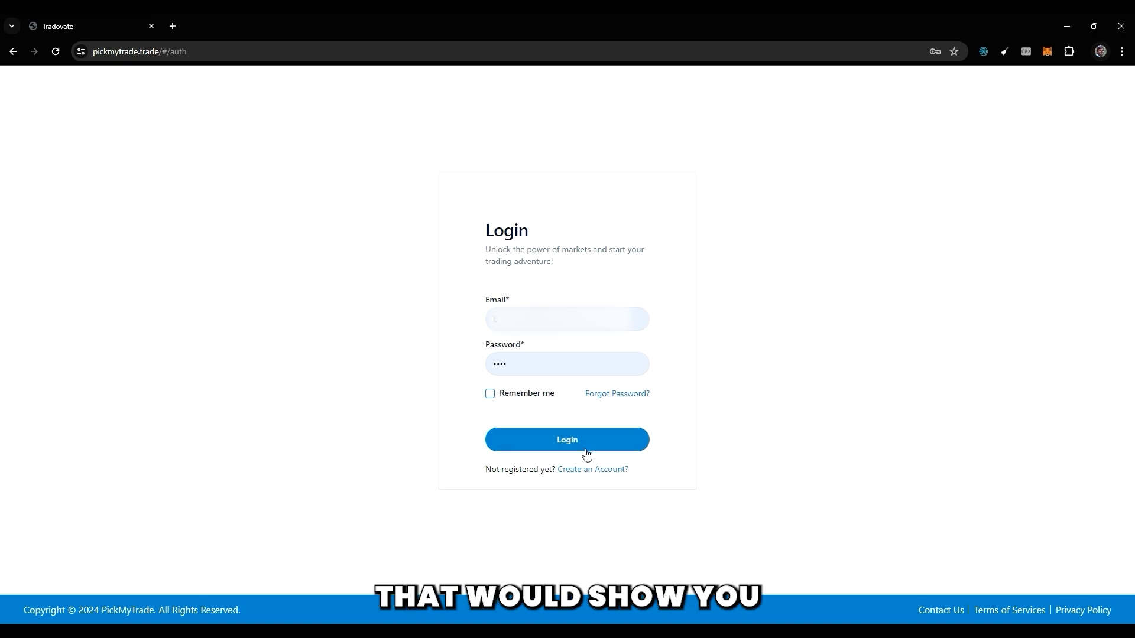
pyautogui.click(555, 449)
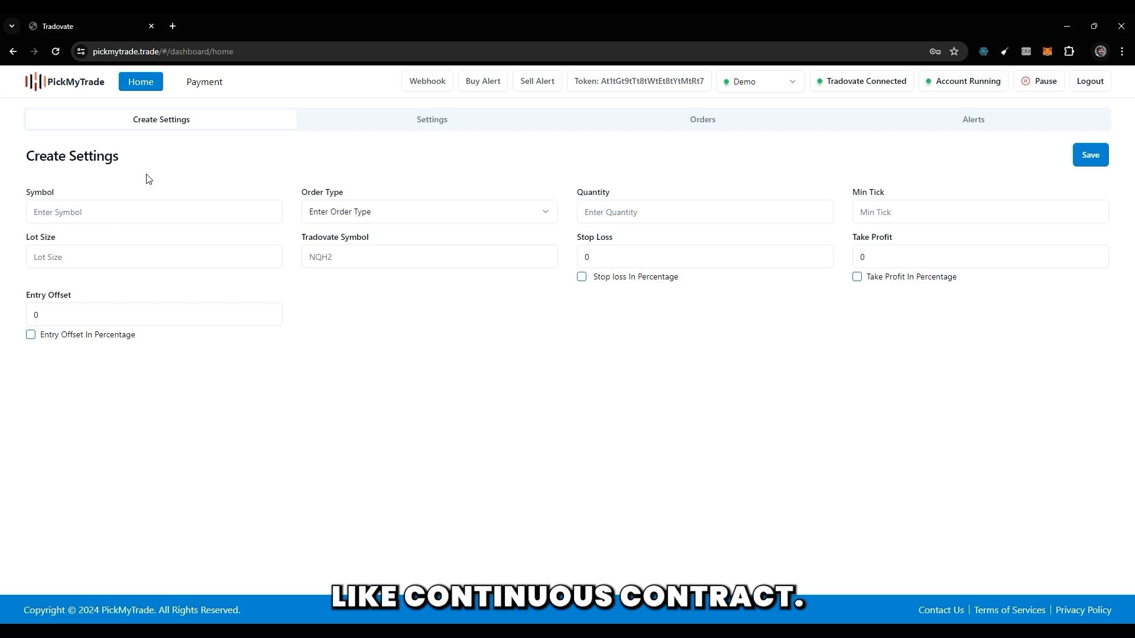
# Enter the continuous contract NQ1! as the symbol for the new trade settings.
pyautogui.click(90, 215)
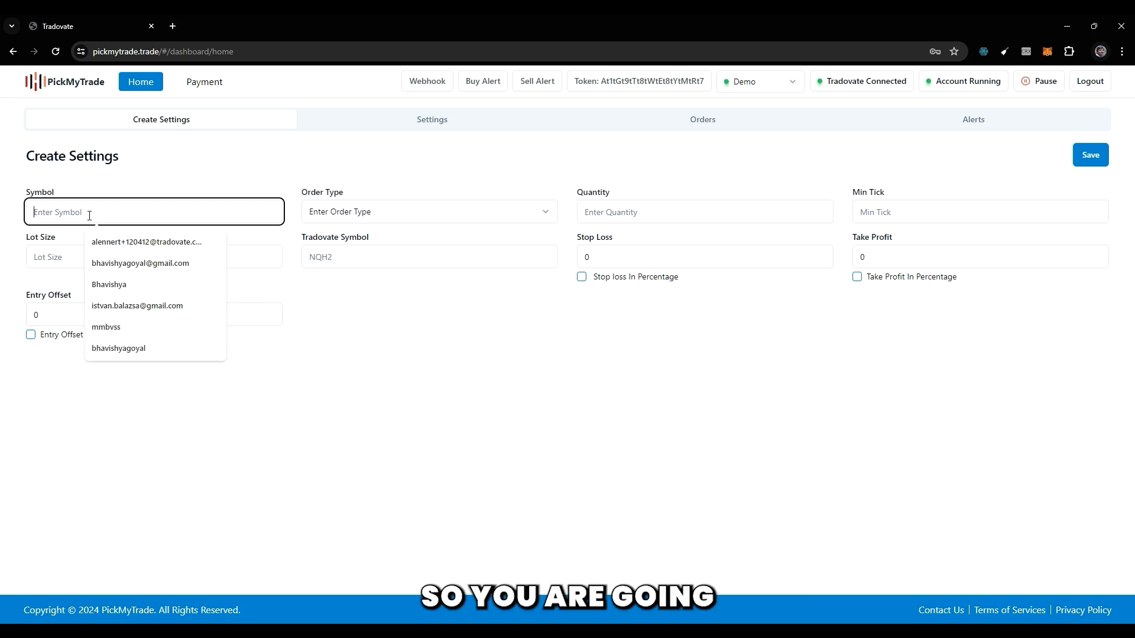
pyautogui.write('NQ')
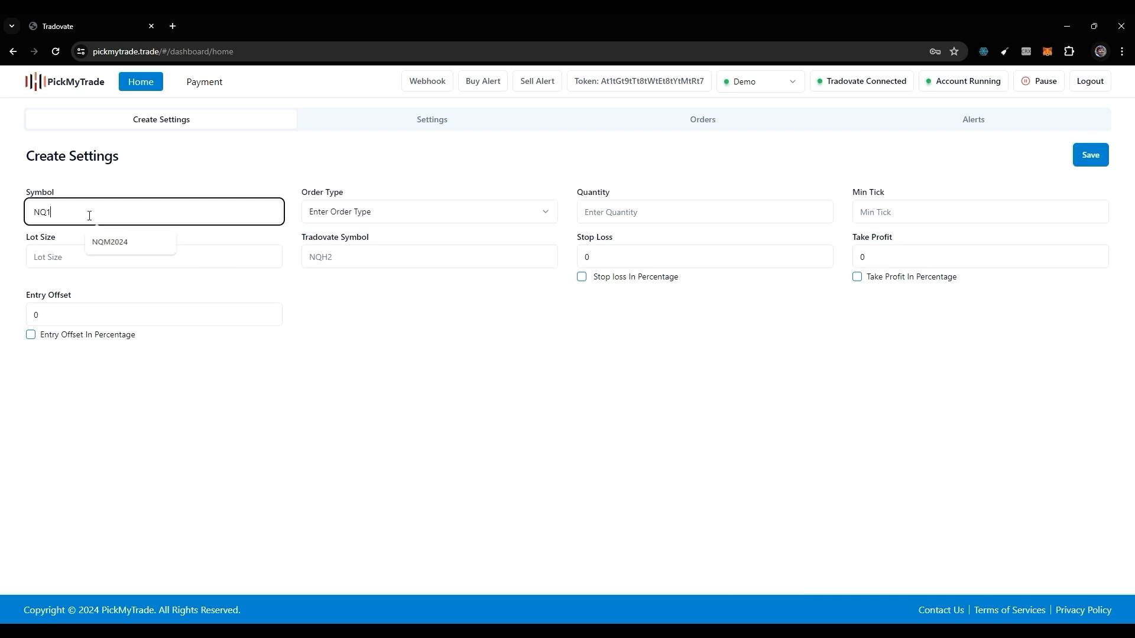
pyautogui.write('1')
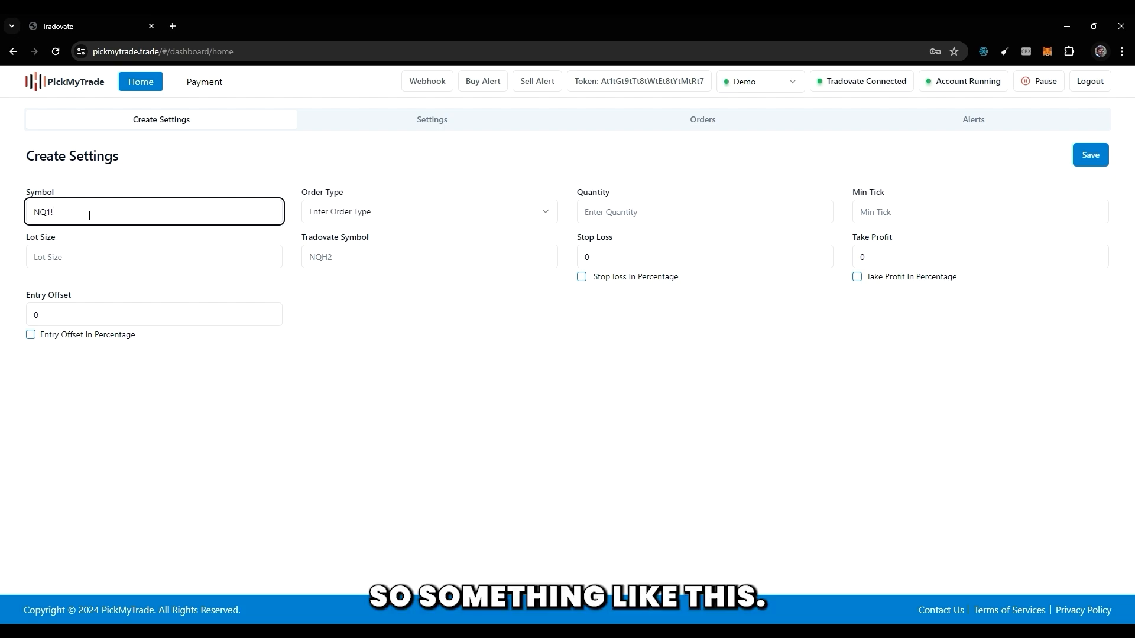
# Change the symbol of the new settings to the dated contract NQM2024.
pyautogui.hotkey('shift', 'Left')
pyautogui.hotkey('shift', 'Left')
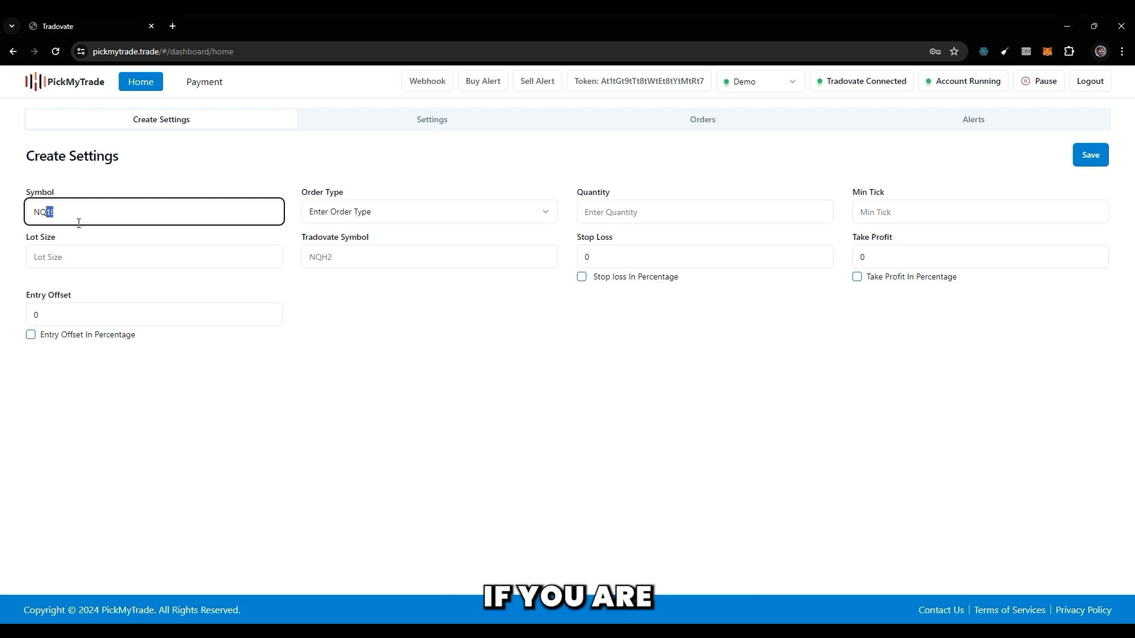
pyautogui.write('M2023')
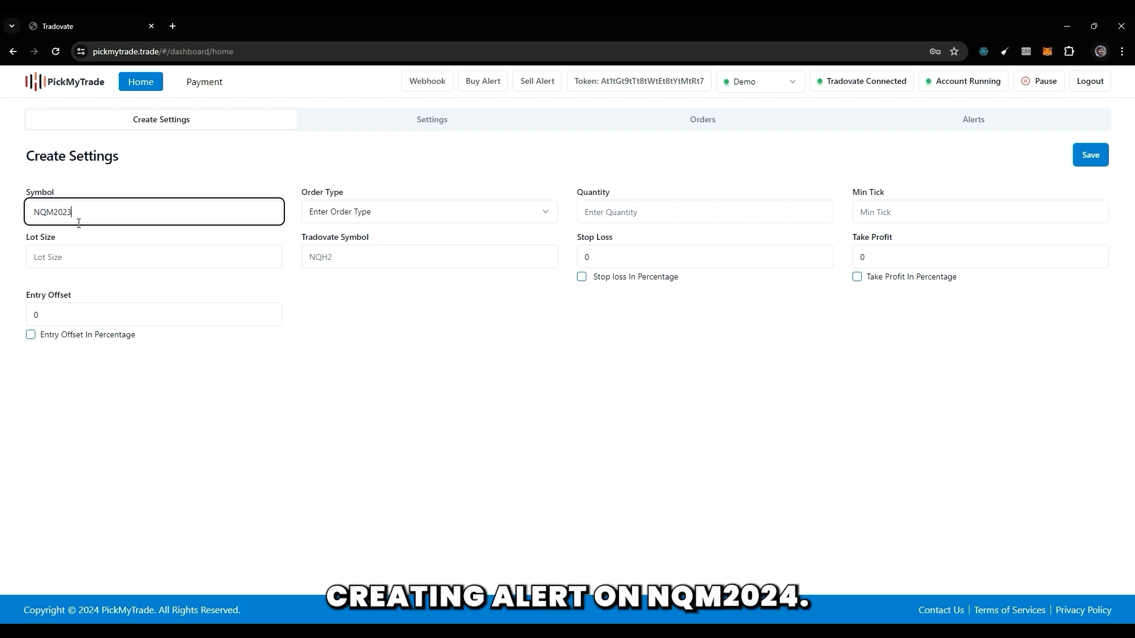
pyautogui.write('\\4')
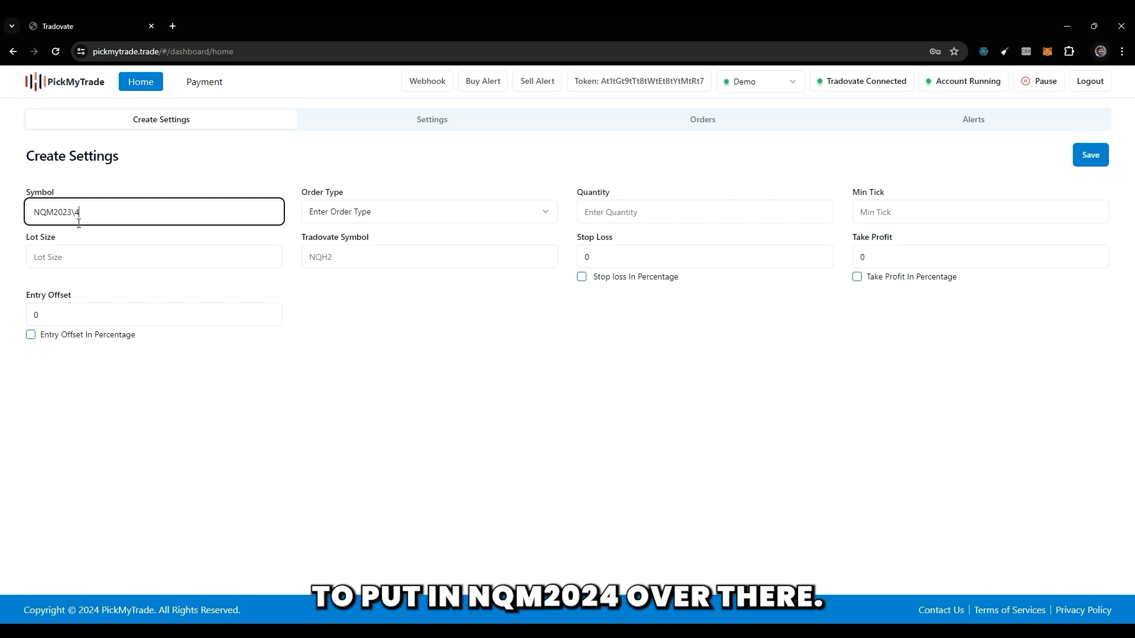
pyautogui.write('\\\\')
pyautogui.press('BackSpace')
pyautogui.press('BackSpace')
pyautogui.press('BackSpace')
pyautogui.press('BackSpace')
pyautogui.press('BackSpace')
pyautogui.write('4')
# Review the available order types, then the automatically filled min tick and lot size for the symbol.
pyautogui.click(454, 215)
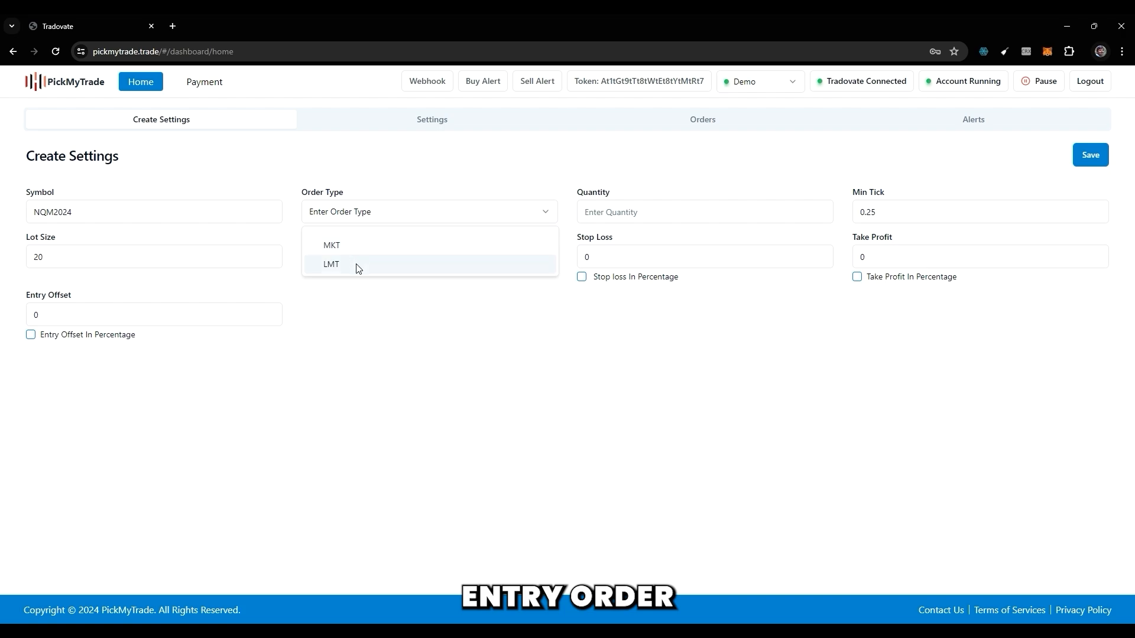
pyautogui.click(416, 332)
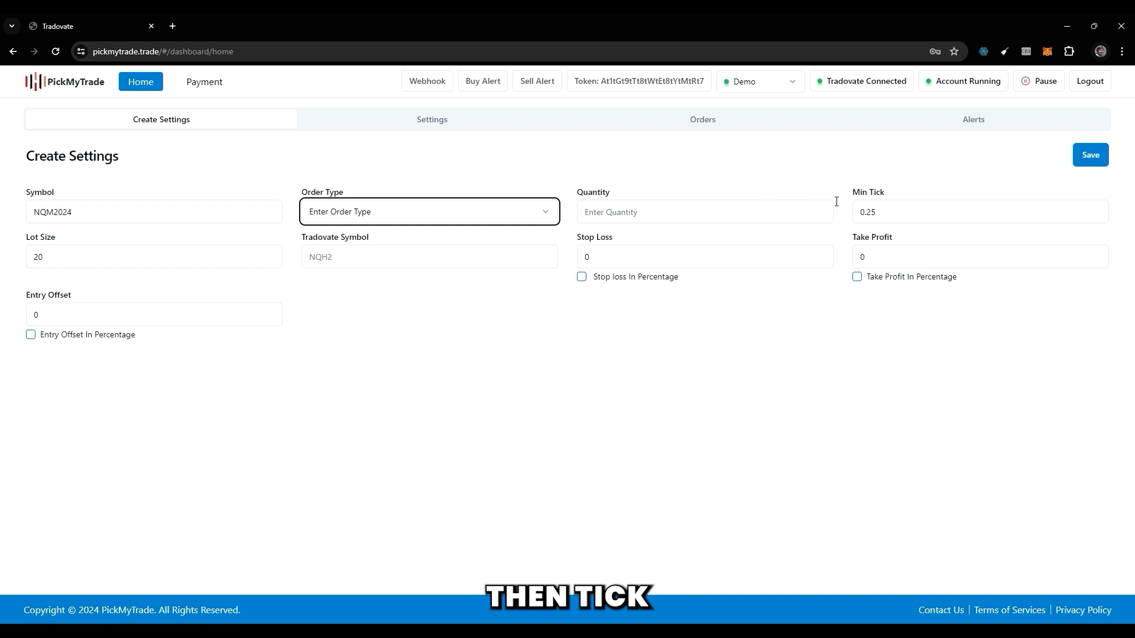
pyautogui.doubleClick(878, 212)
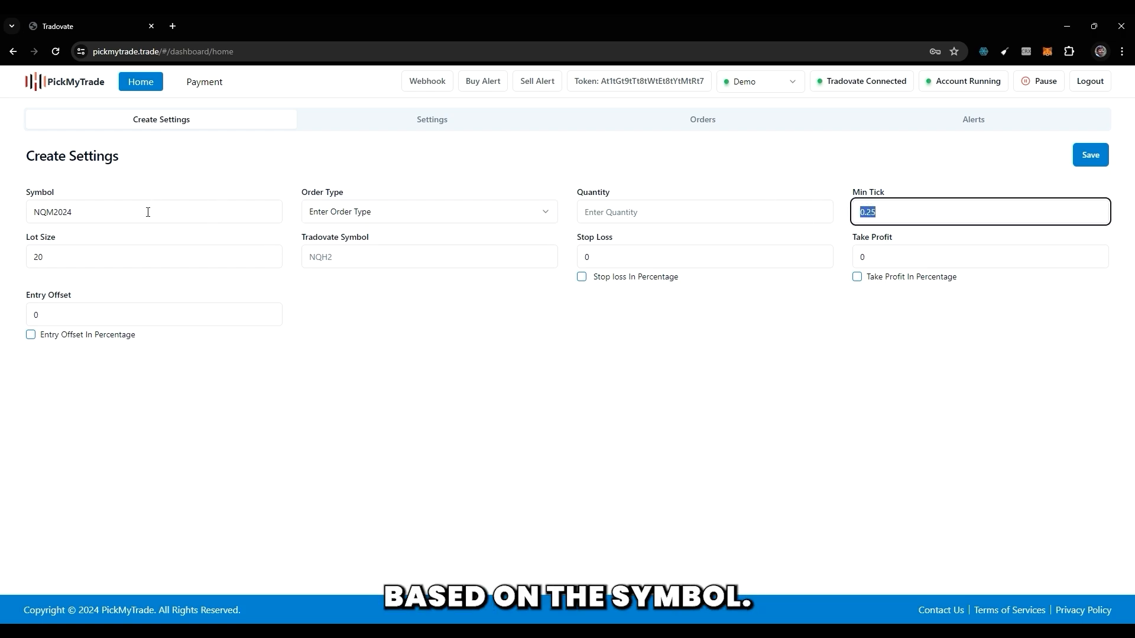
pyautogui.doubleClick(75, 252)
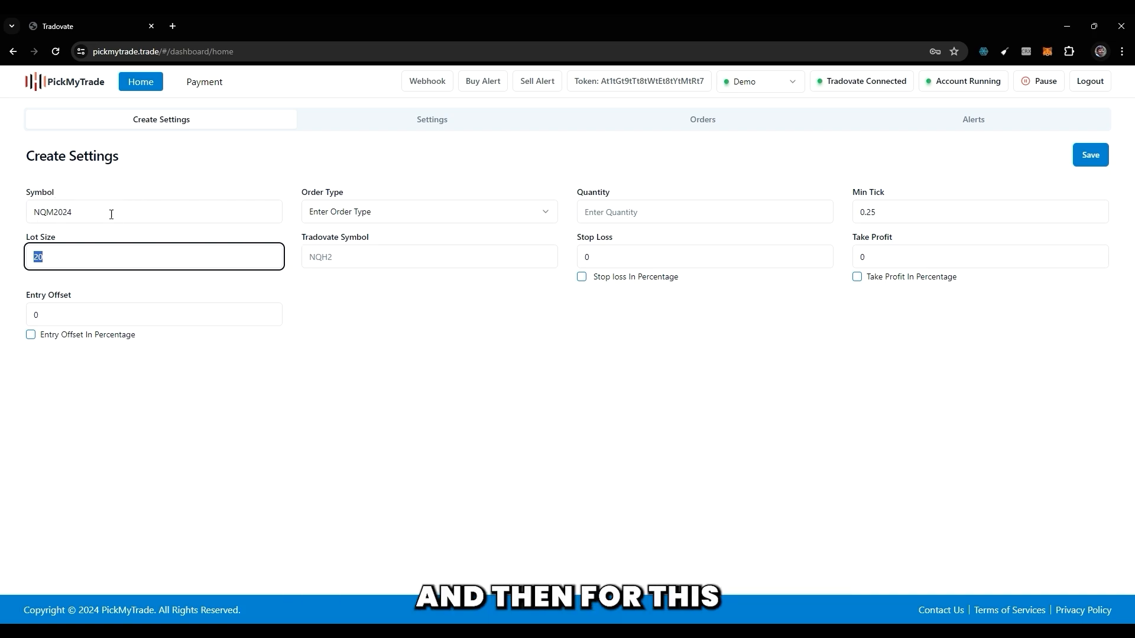
# Set the Tradovate symbol of the new settings to NQM2.
pyautogui.click(345, 257)
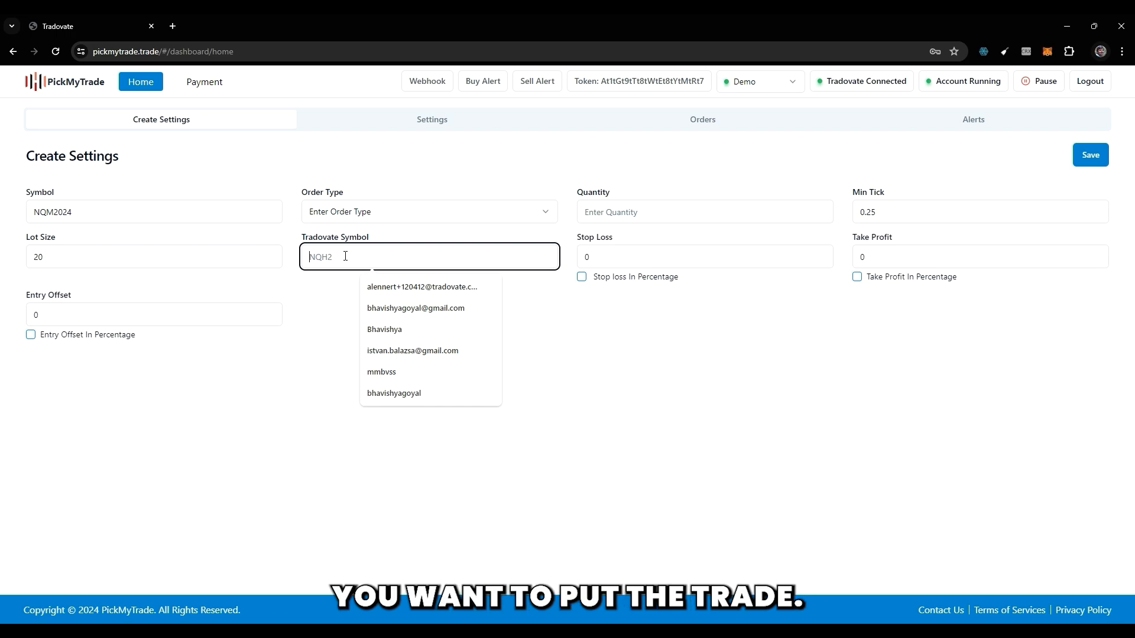
pyautogui.write('NQ')
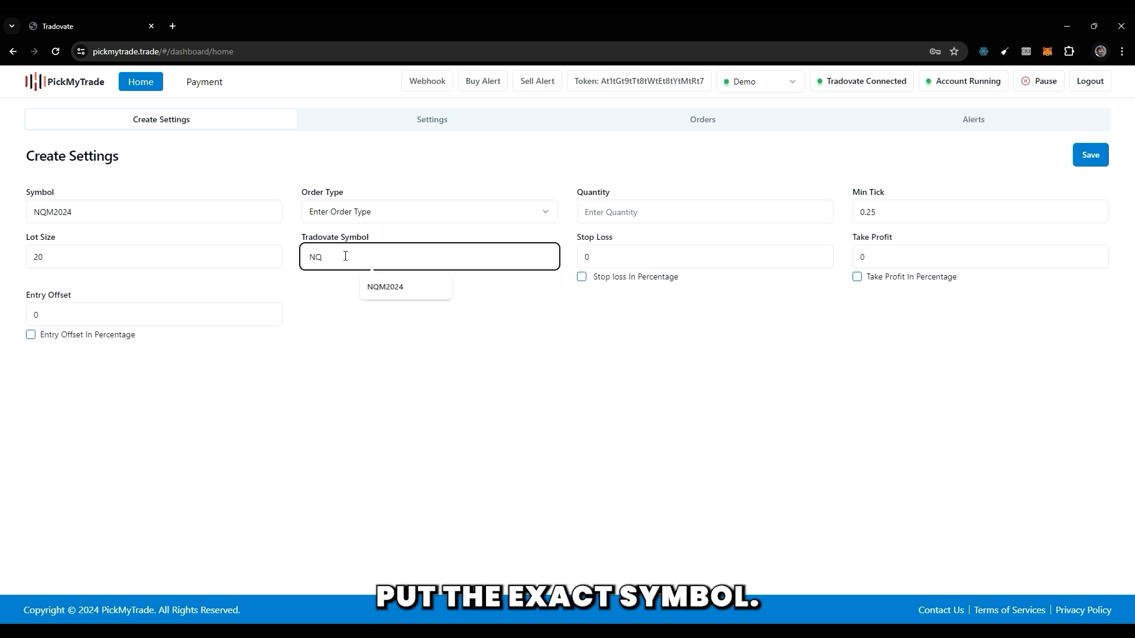
pyautogui.write('M2')
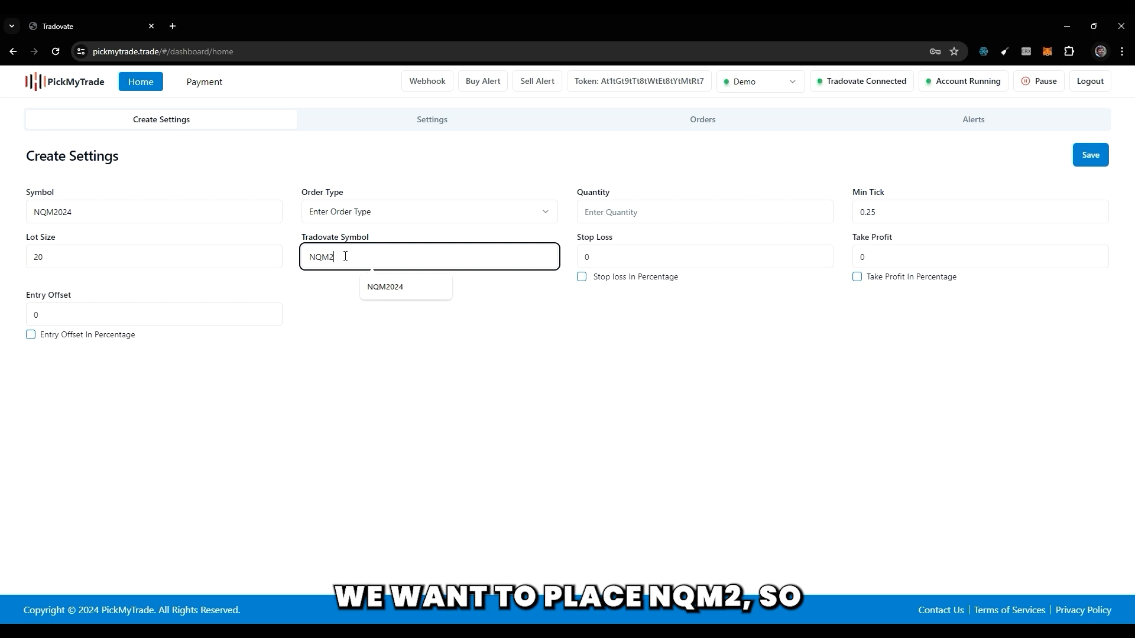
pyautogui.click(328, 273)
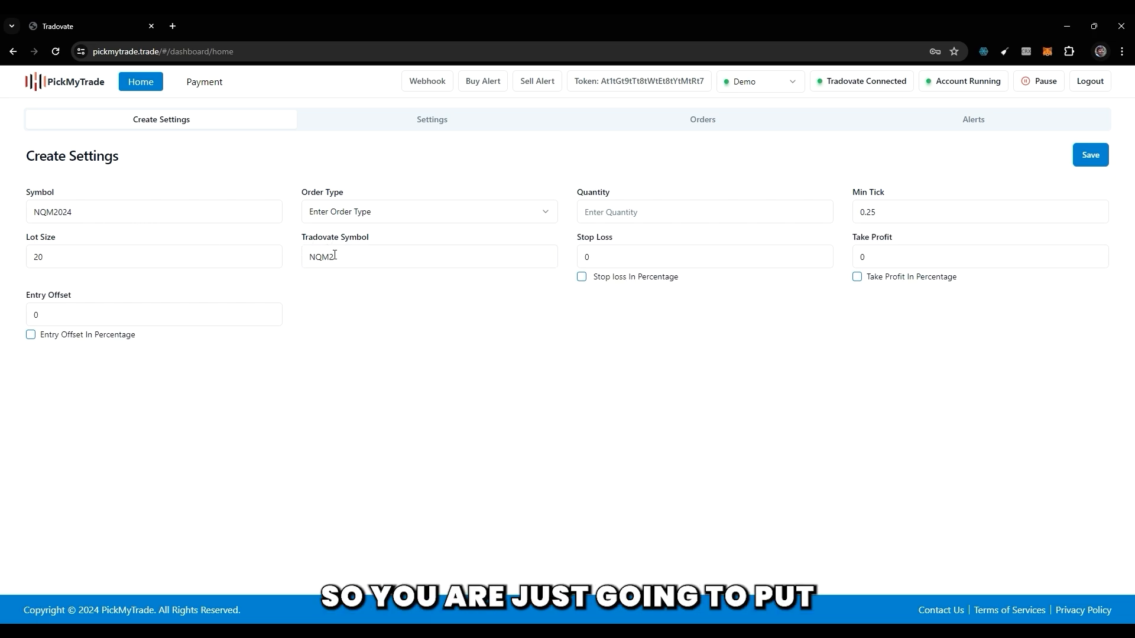
# Review the stop loss with its percentage option, the take profit and the entry offset of the new settings.
pyautogui.doubleClick(587, 257)
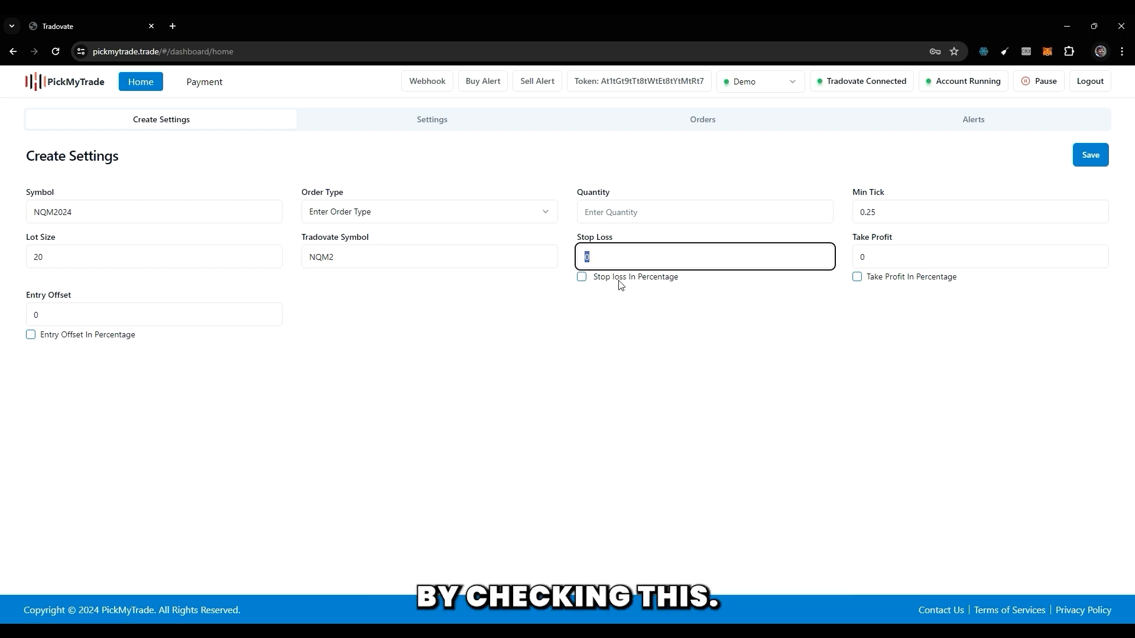
pyautogui.click(582, 279)
pyautogui.click(582, 278)
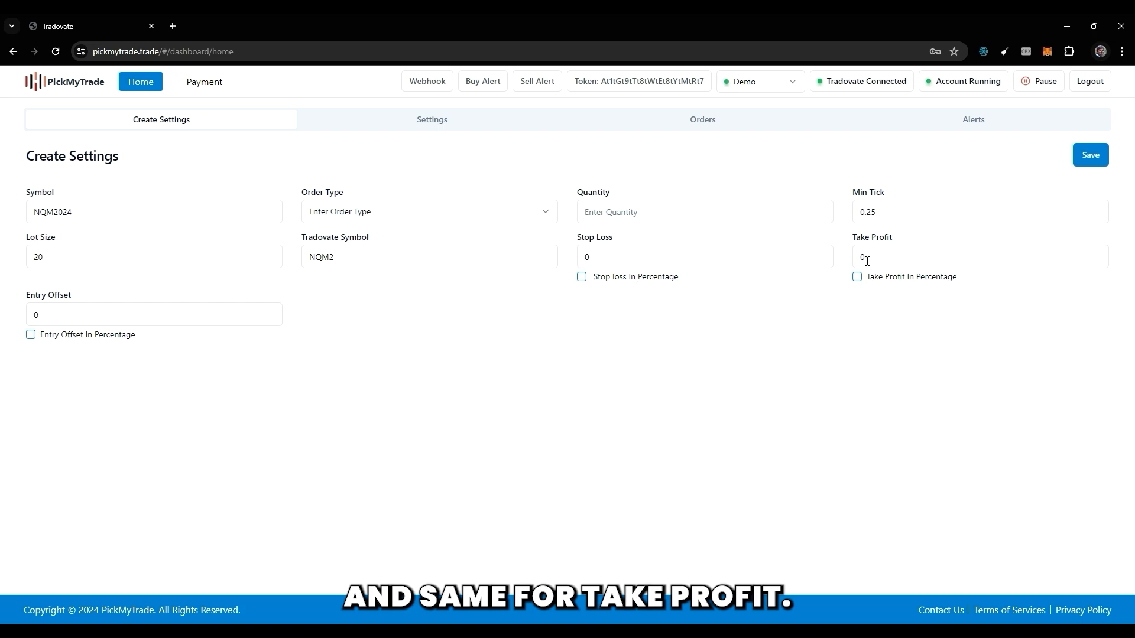
pyautogui.click(867, 253)
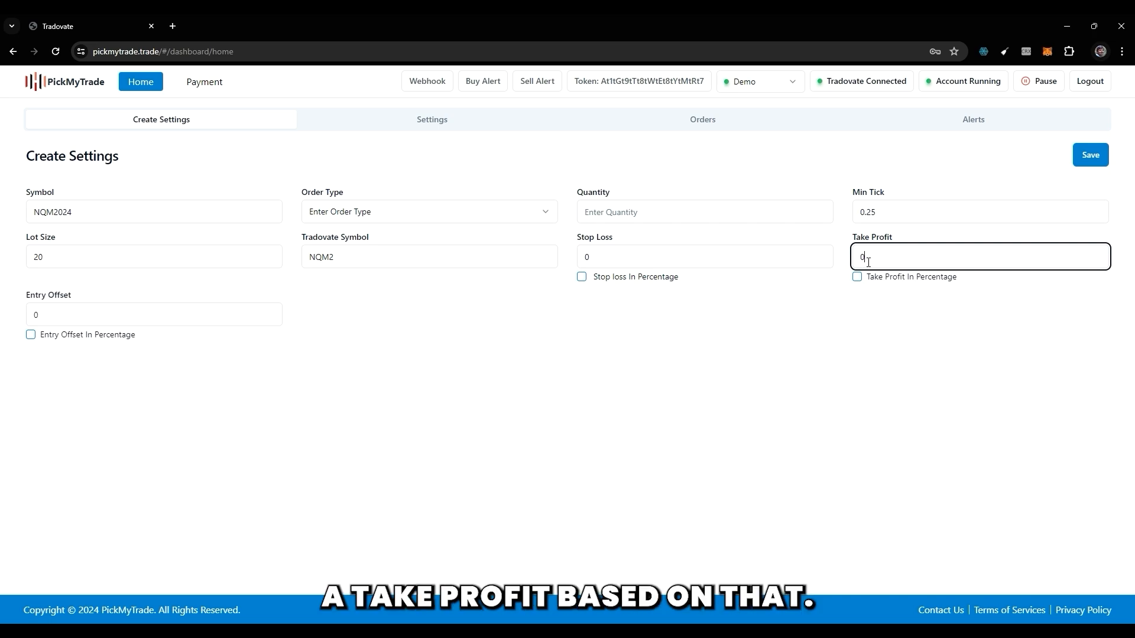
pyautogui.click(102, 315)
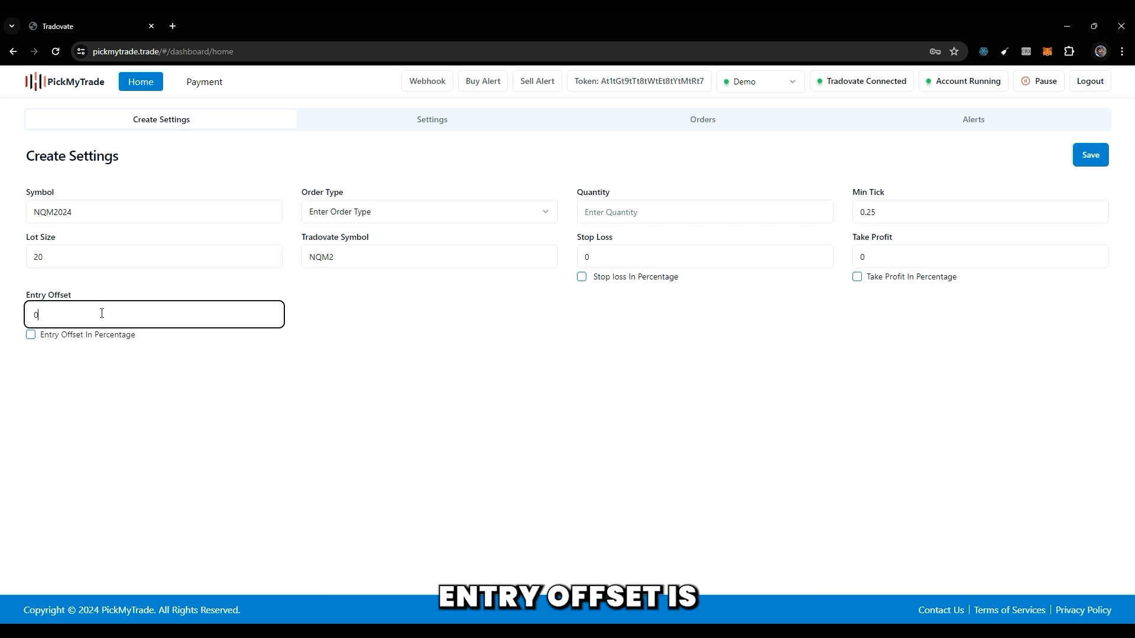
pyautogui.click(405, 407)
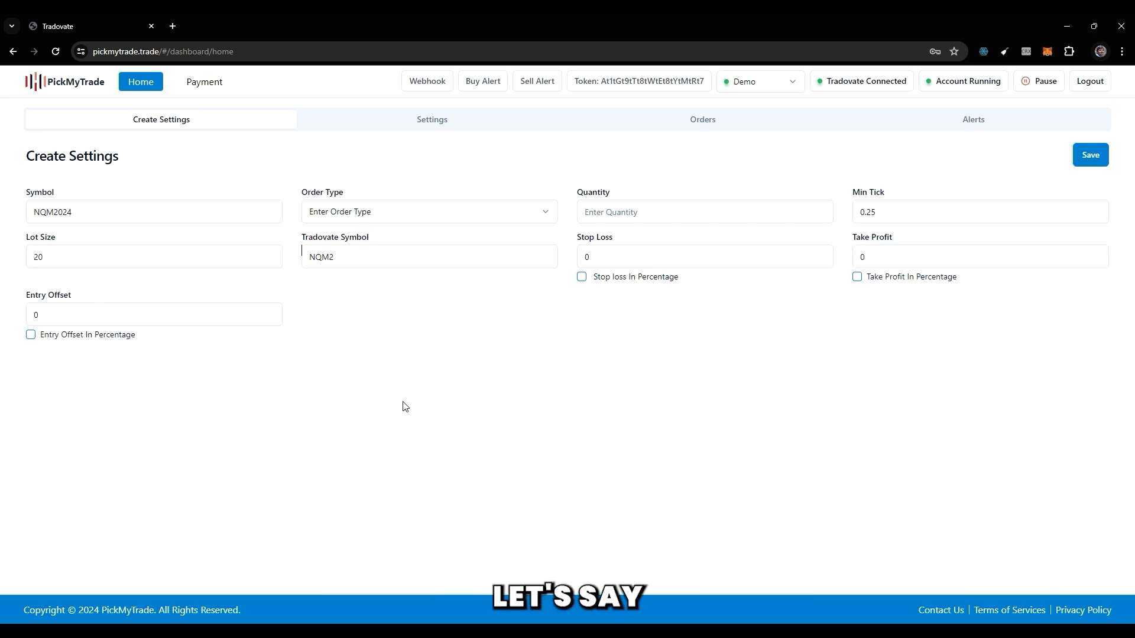
# Set the order type to LMT and the entry offset to -2.
pyautogui.click(346, 223)
pyautogui.click(350, 269)
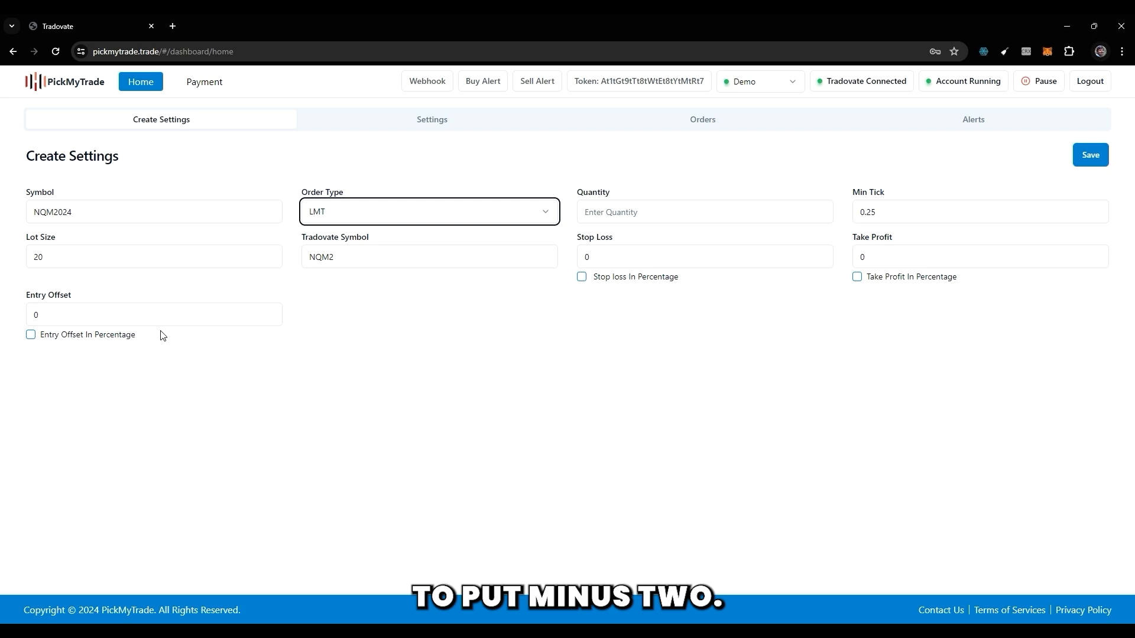
pyautogui.click(109, 316)
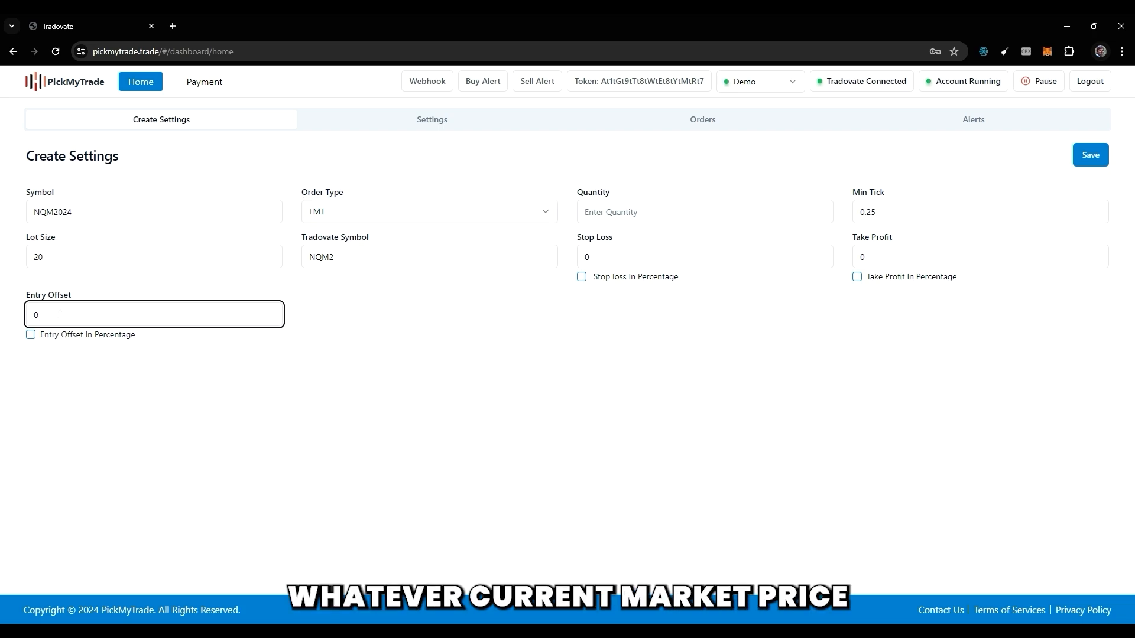
pyautogui.moveTo(59, 315); pyautogui.dragTo(29, 313)
pyautogui.write('-2')
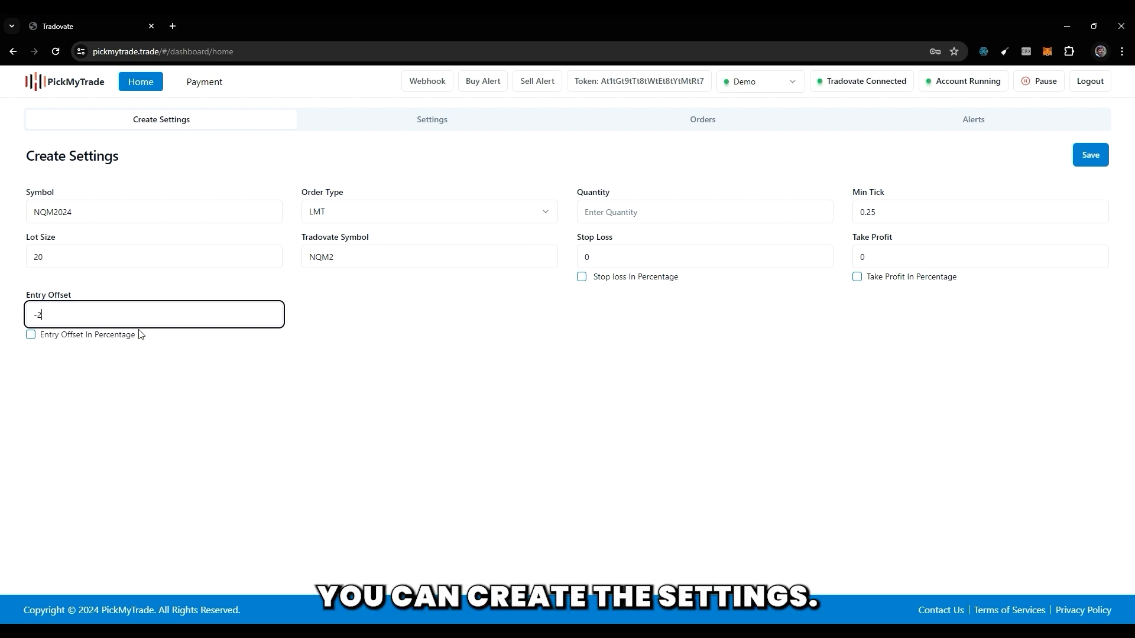
# Look through the list of already saved symbol settings, including its second page.
pyautogui.click(385, 124)
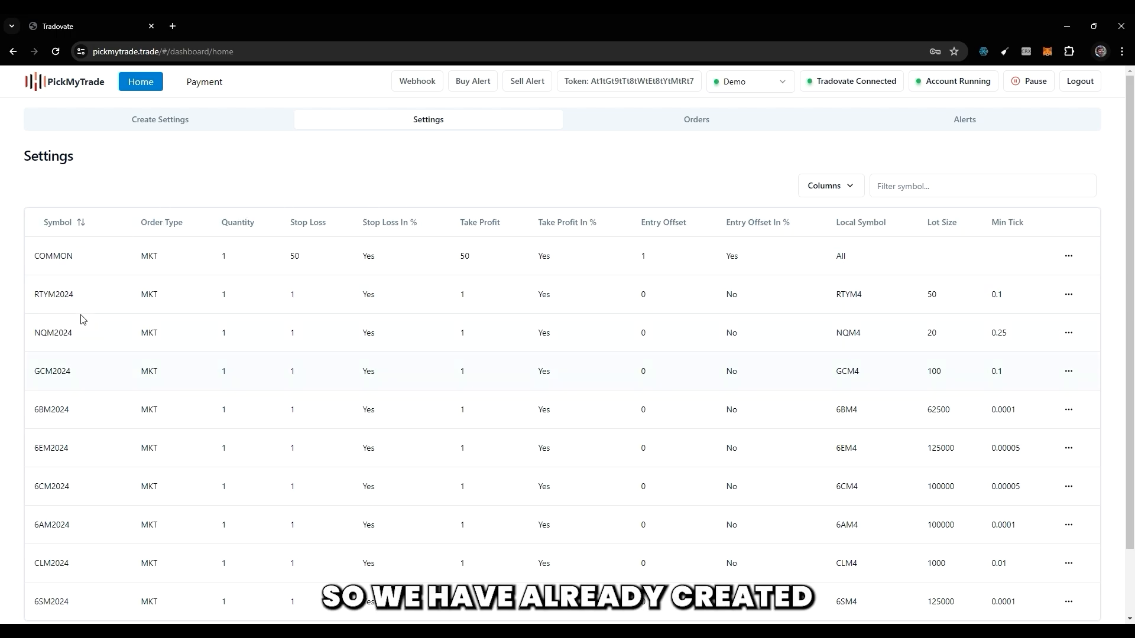
pyautogui.scroll(-1, 134, 350)
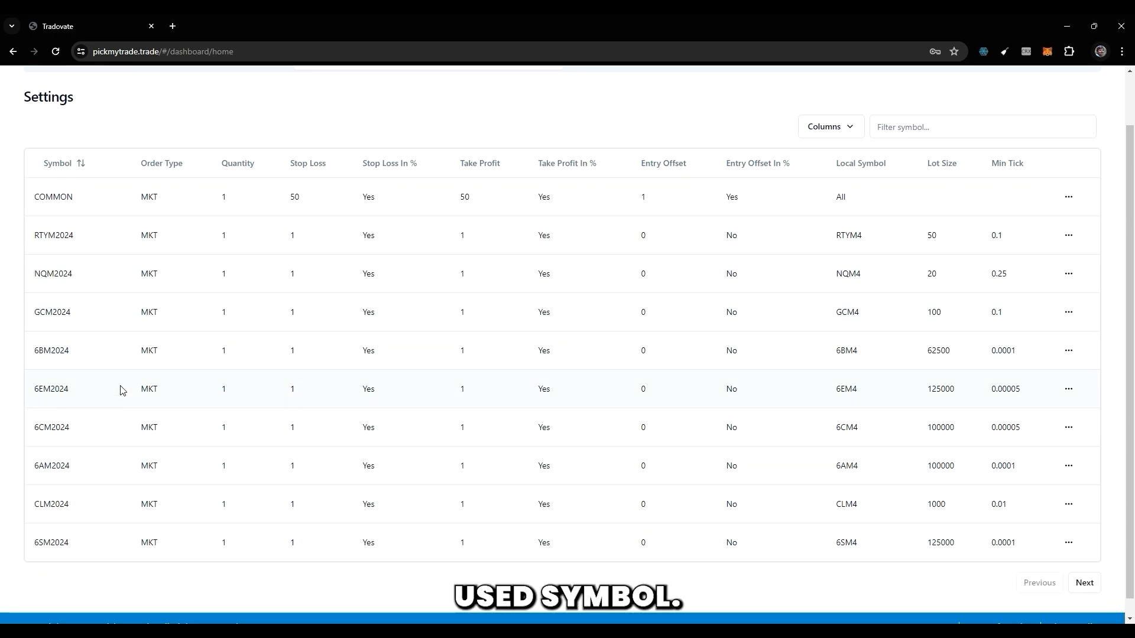
pyautogui.click(1086, 581)
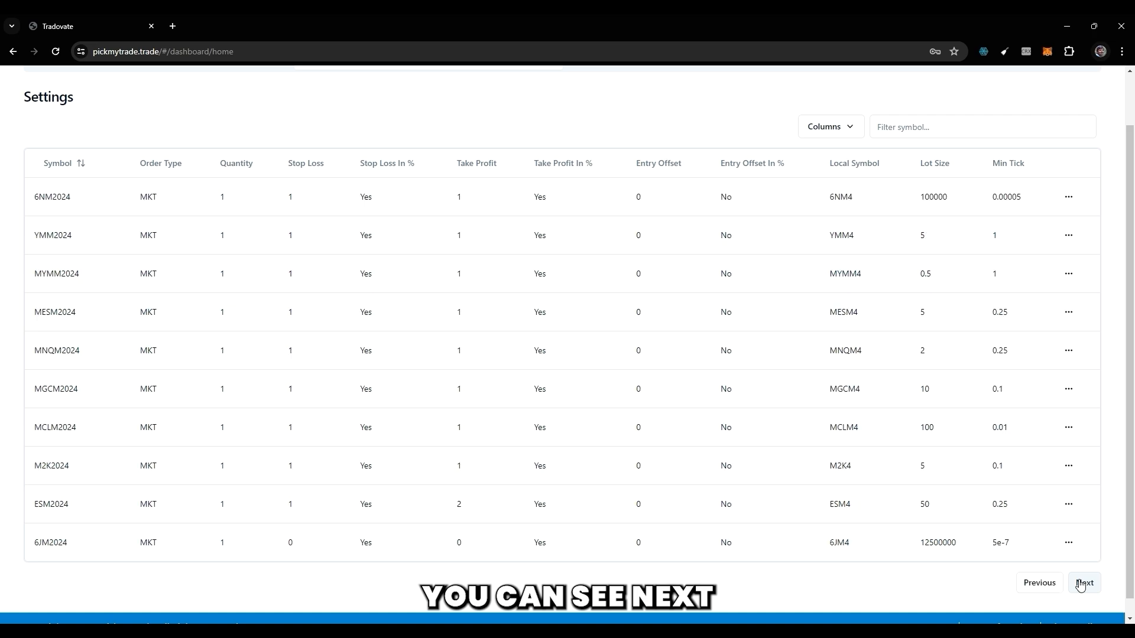
# Filter the saved symbol settings by nq.
pyautogui.click(890, 127)
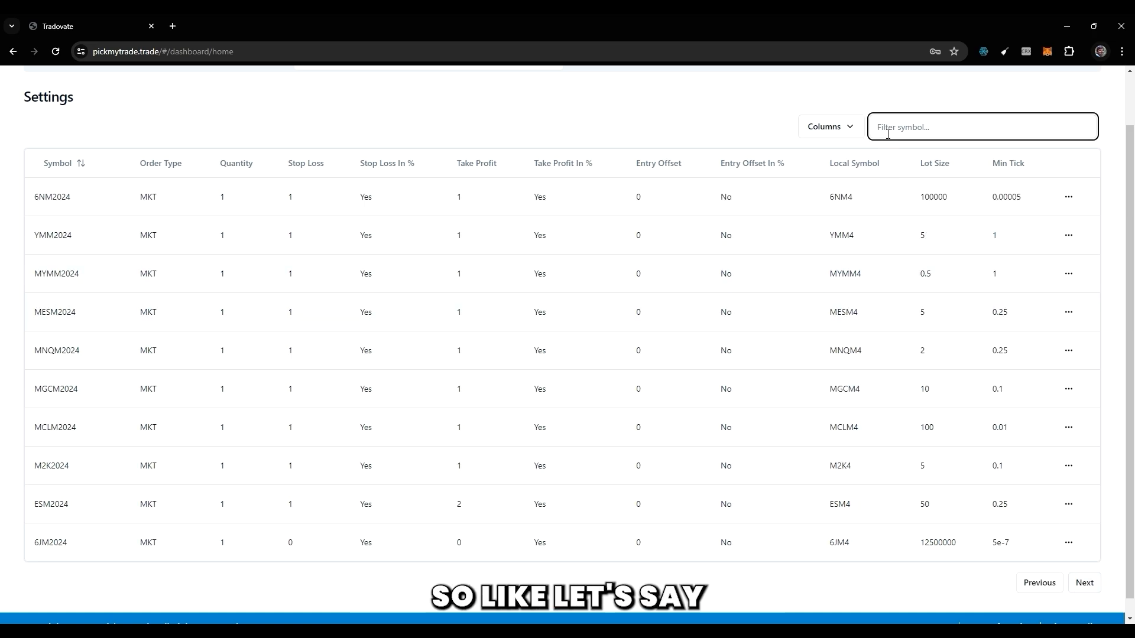
pyautogui.write('nq')
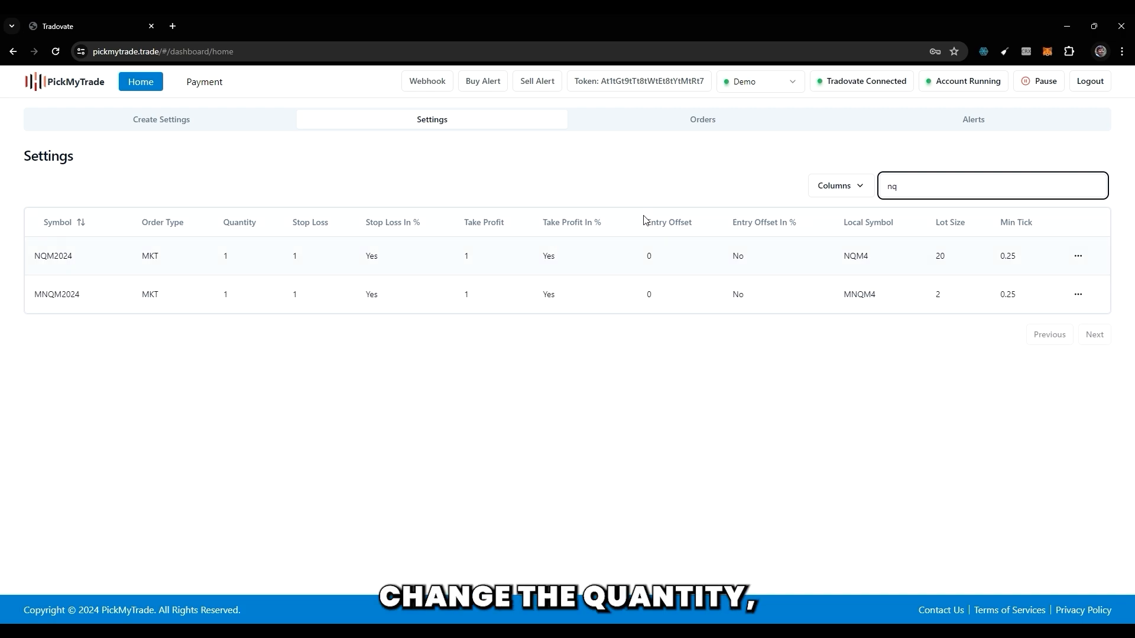
# Open the saved MNQM2024 settings for editing and return to the list of saved settings.
pyautogui.click(1075, 299)
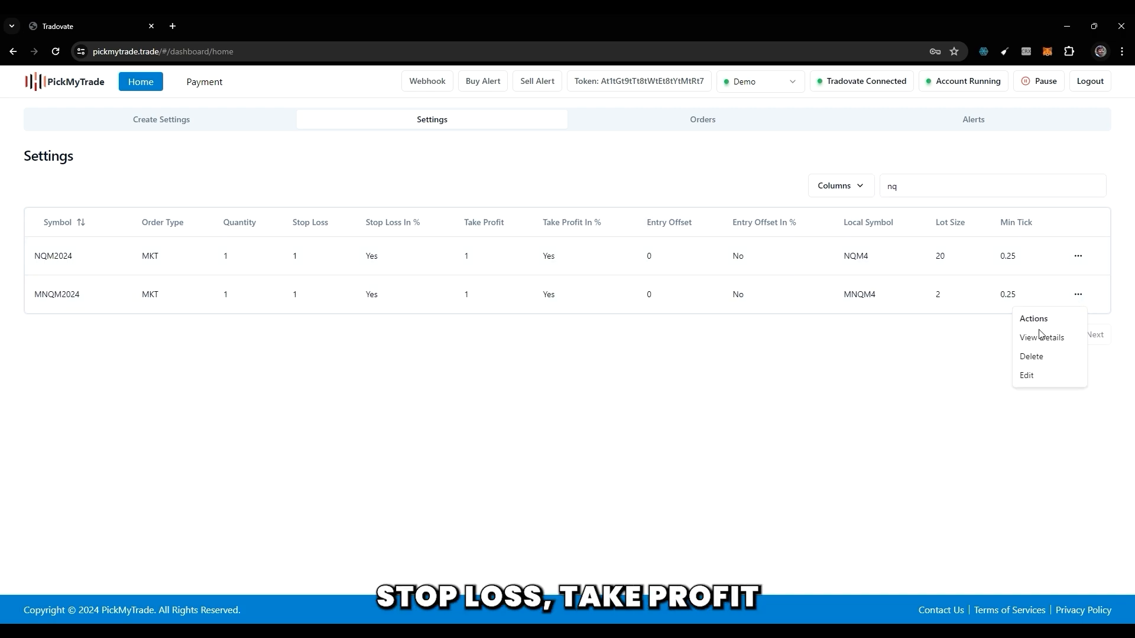
pyautogui.click(1032, 377)
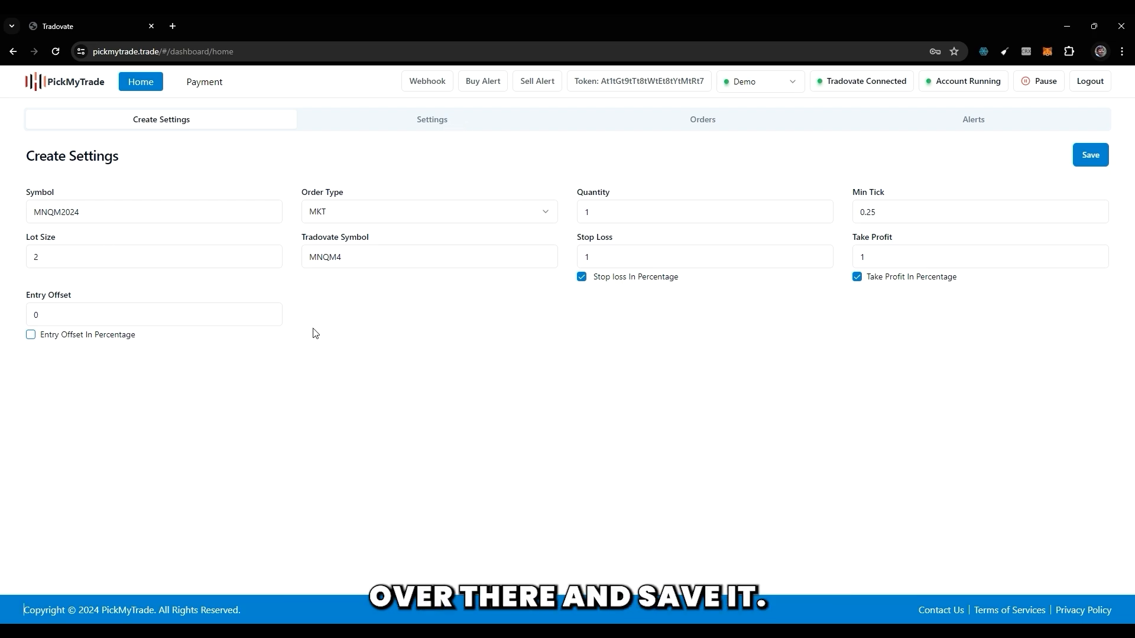
pyautogui.click(442, 124)
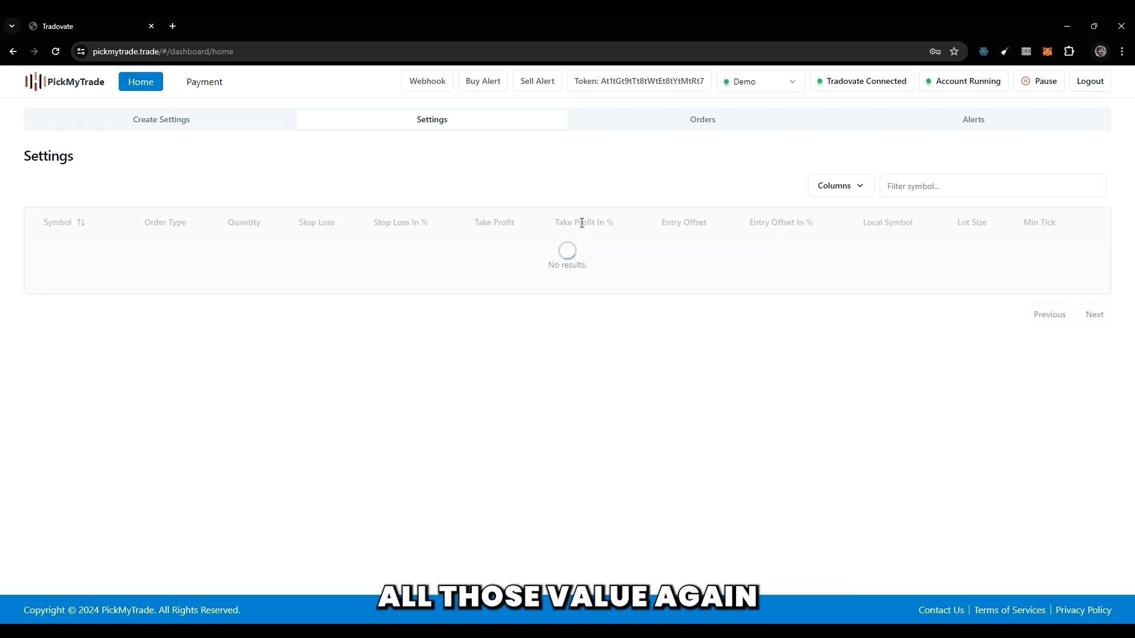
# Look through the unfiltered list of saved symbol settings and continue to its second page.
pyautogui.scroll(-2, 451, 418)
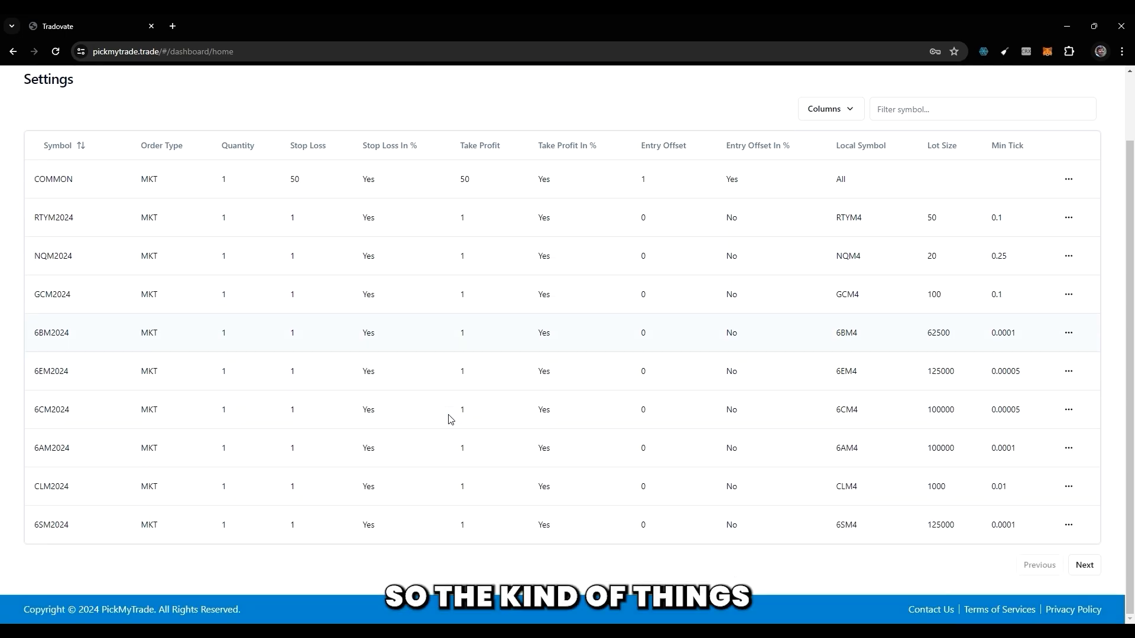
pyautogui.scroll(2, 451, 418)
pyautogui.scroll(-2, 769, 491)
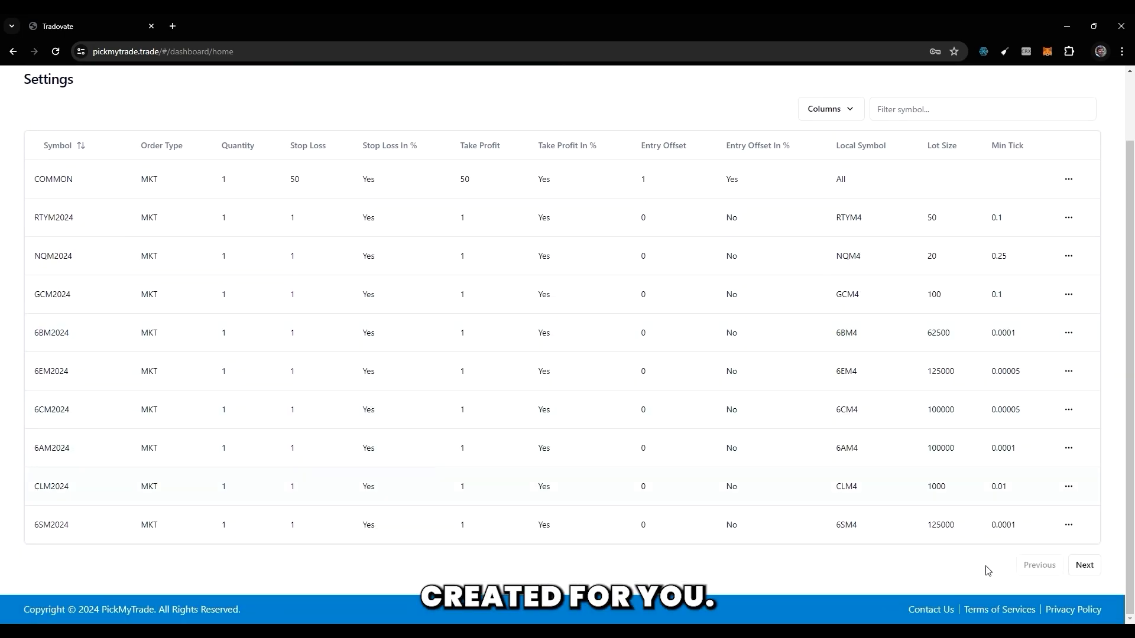
pyautogui.click(1083, 565)
pyautogui.scroll(2, 465, 323)
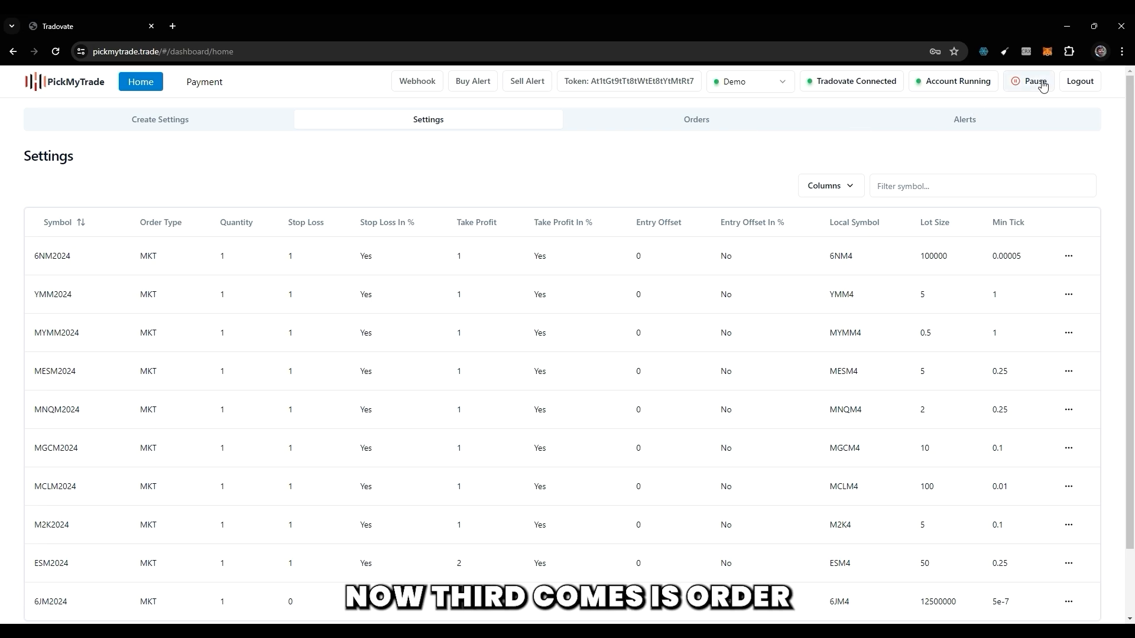
# Review the orders for May 01 to May 31, 2024, including their order types and the date range calendar.
pyautogui.click(715, 124)
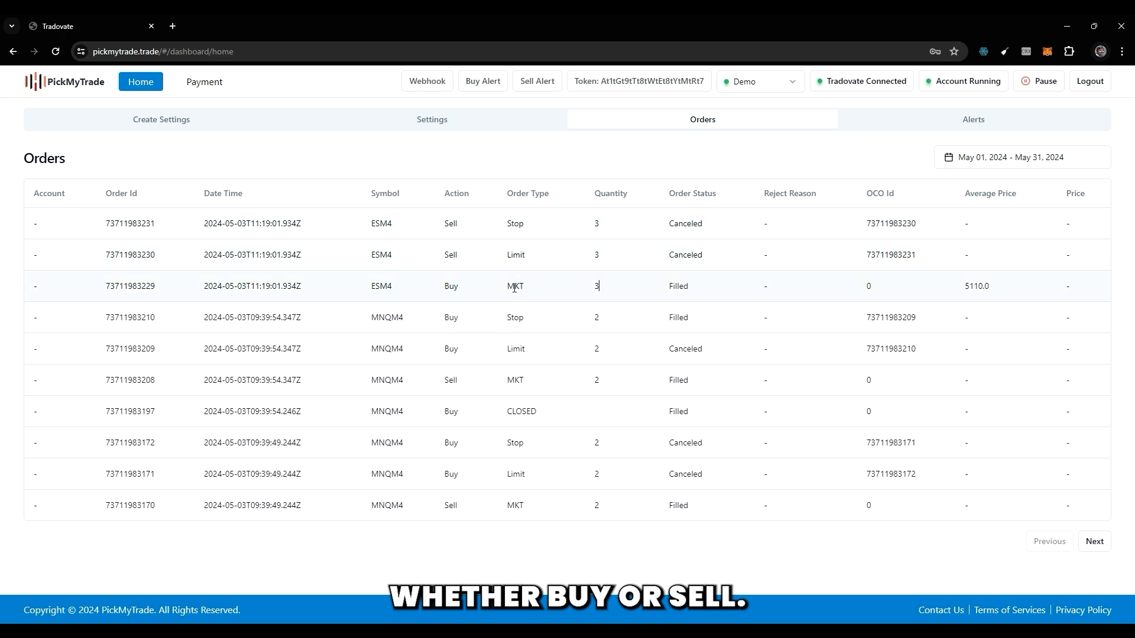
pyautogui.moveTo(508, 285); pyautogui.dragTo(514, 285)
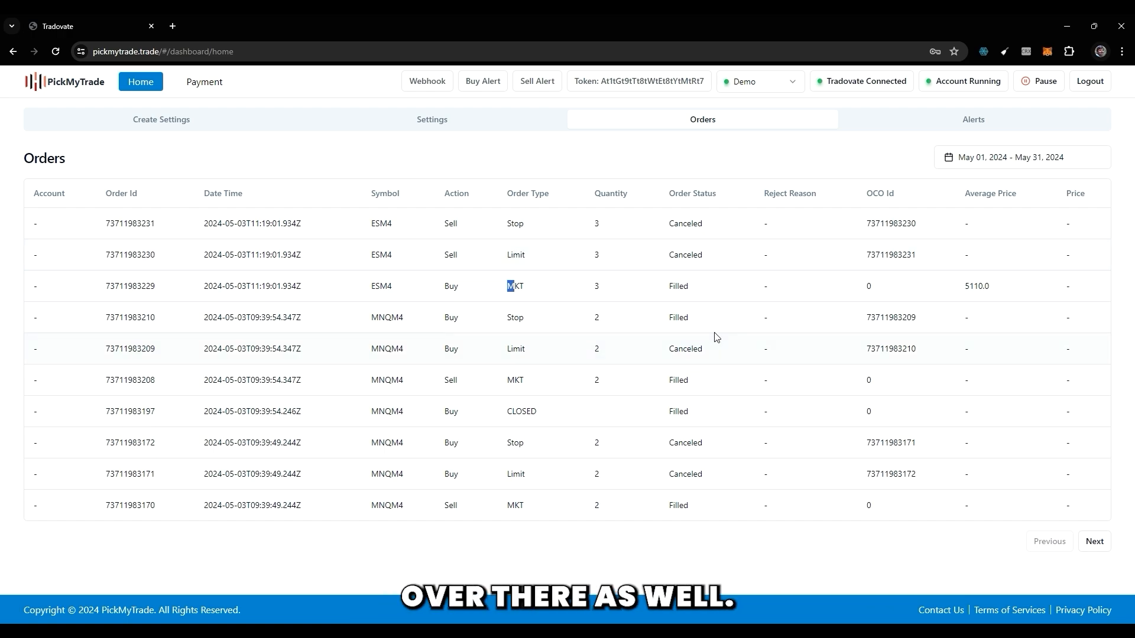
pyautogui.click(946, 157)
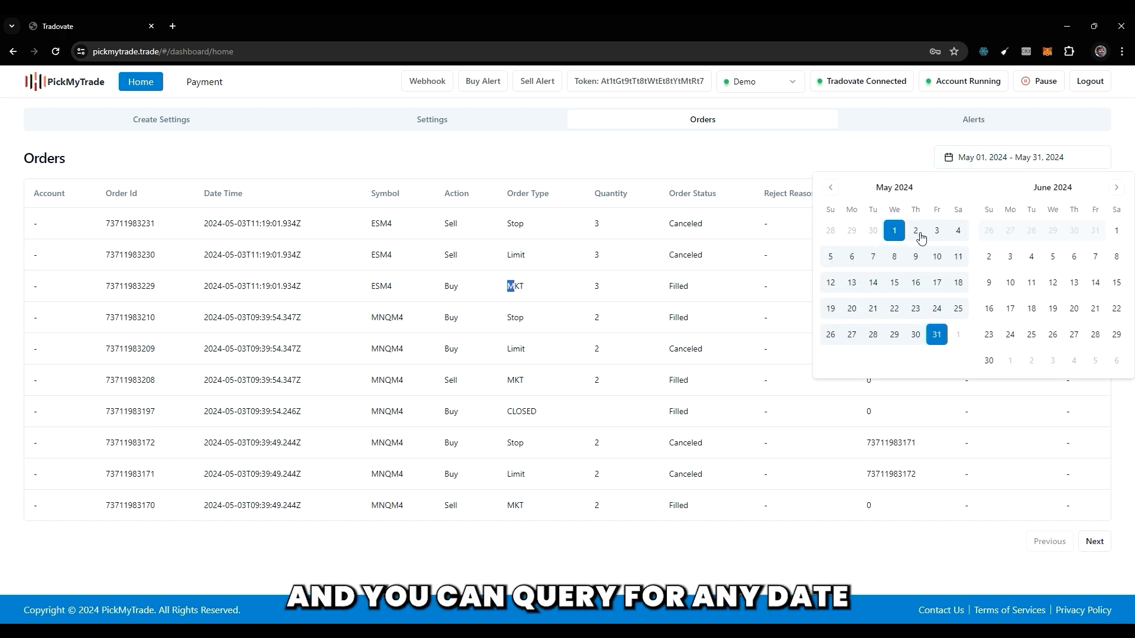
pyautogui.click(838, 149)
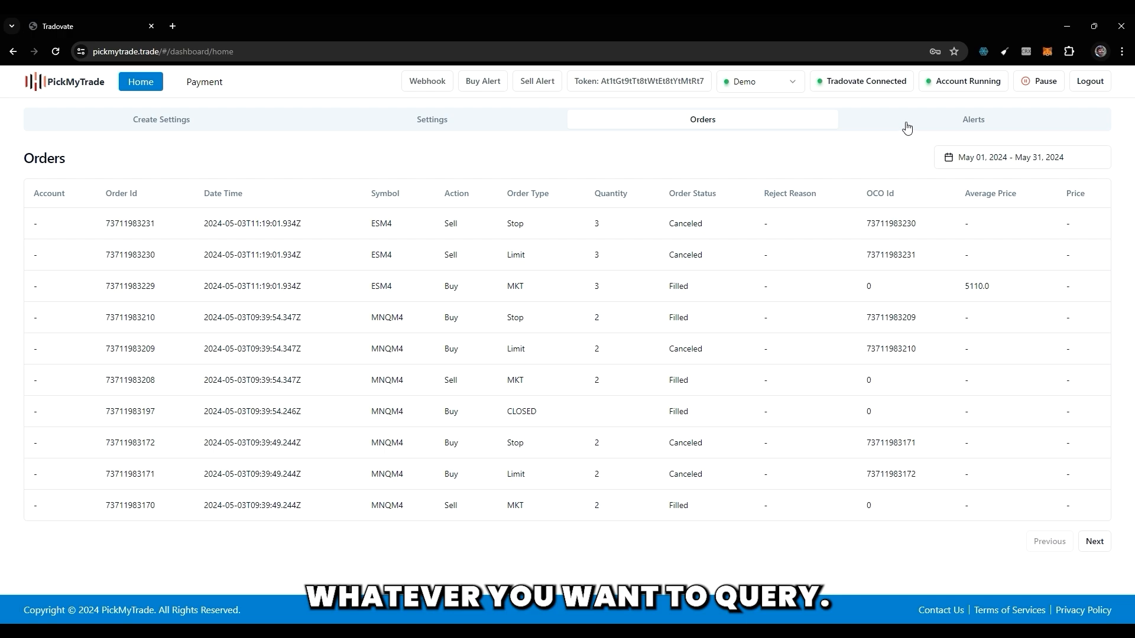
pyautogui.click(932, 126)
pyautogui.click(765, 125)
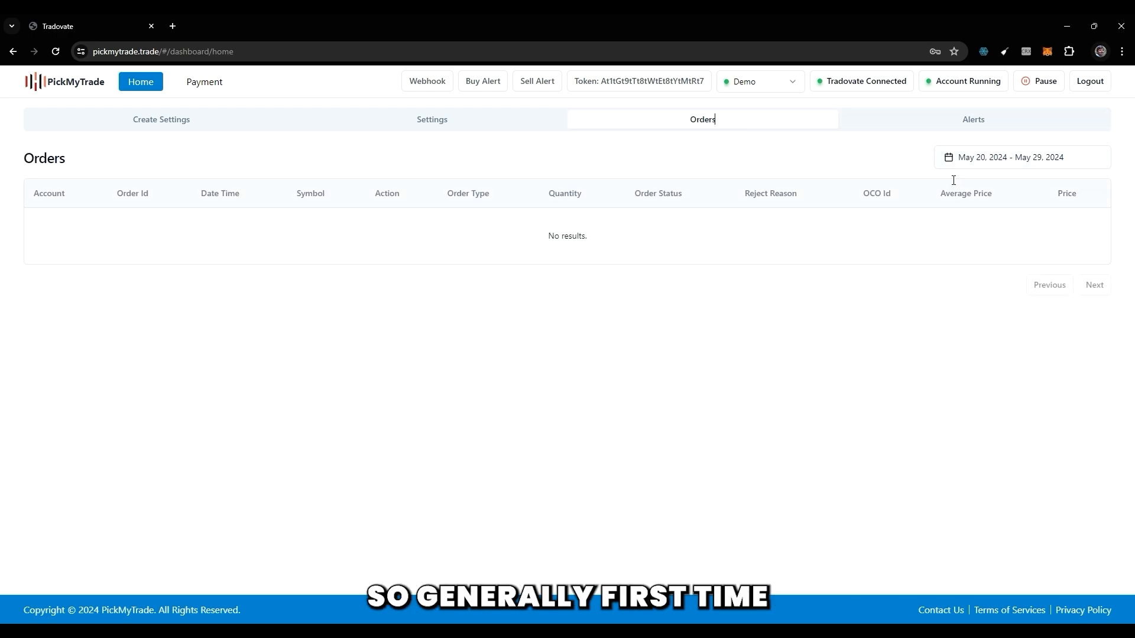
# Show the alerts for the date range May 01 to May 31, 2024.
pyautogui.click(940, 123)
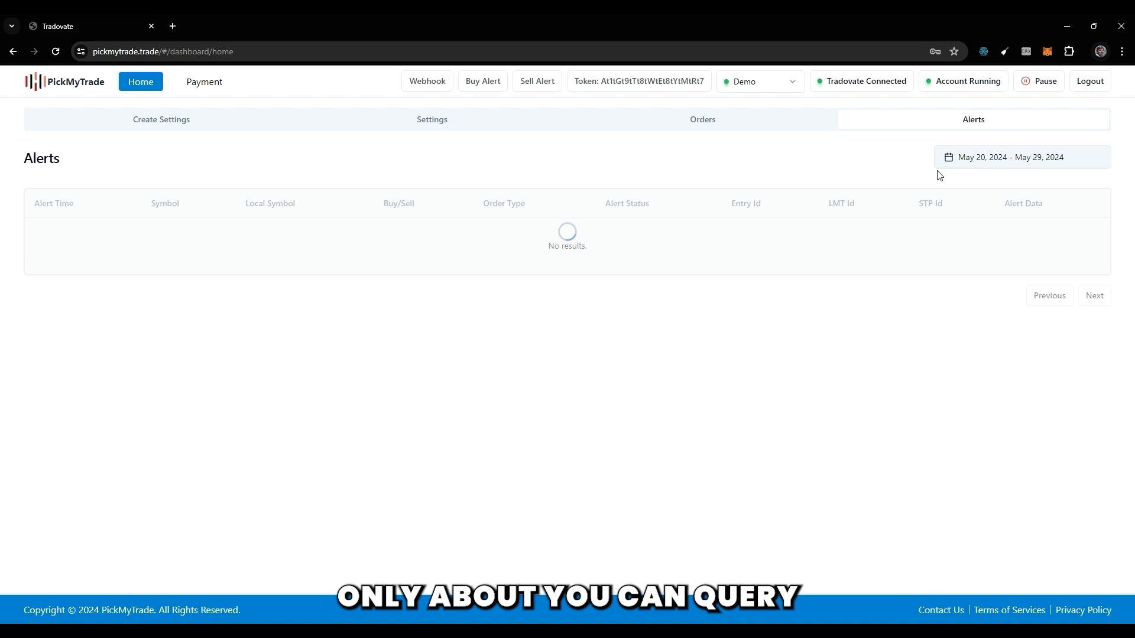
pyautogui.click(979, 159)
pyautogui.click(895, 231)
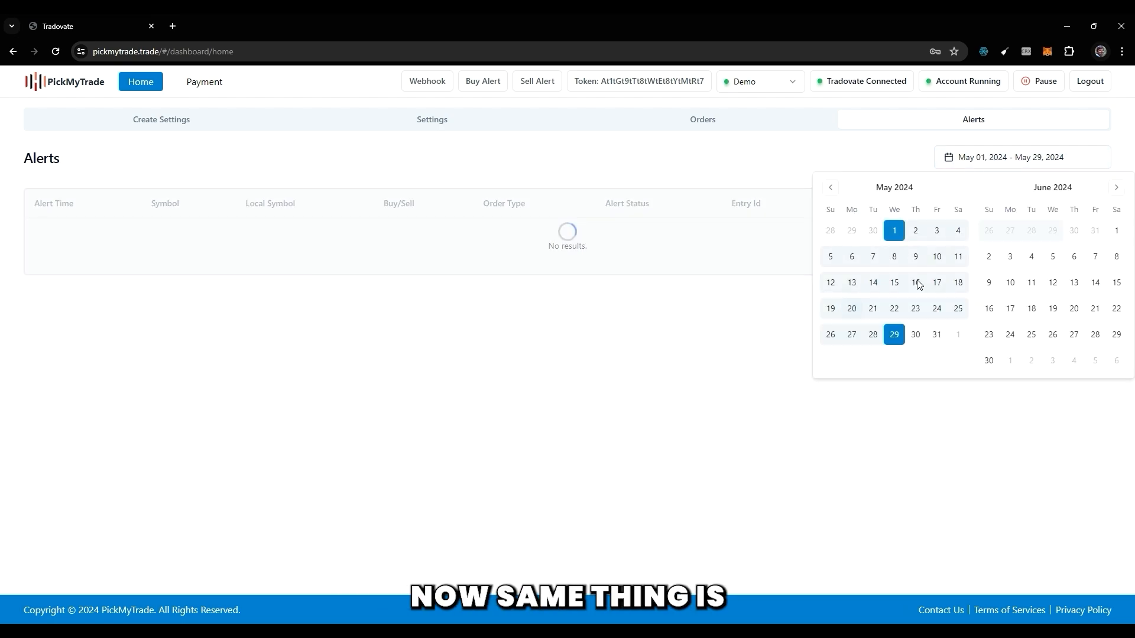
pyautogui.click(936, 336)
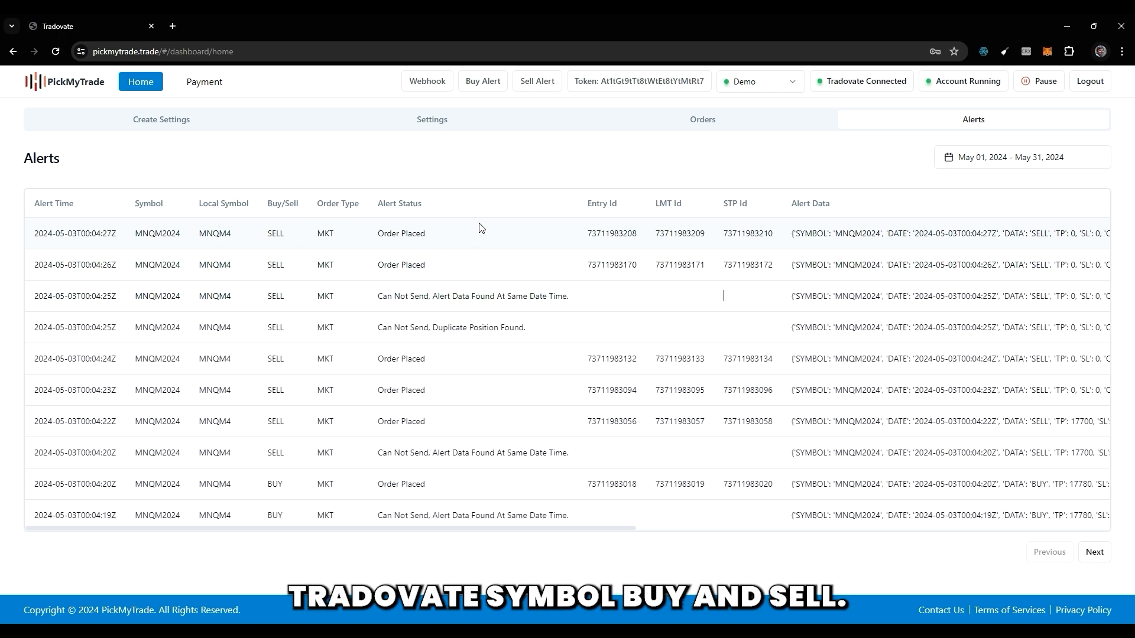
# Examine the alerts' order IDs, alert data and status reasons, paging through to the fourth page.
pyautogui.moveTo(594, 233); pyautogui.dragTo(1047, 233)
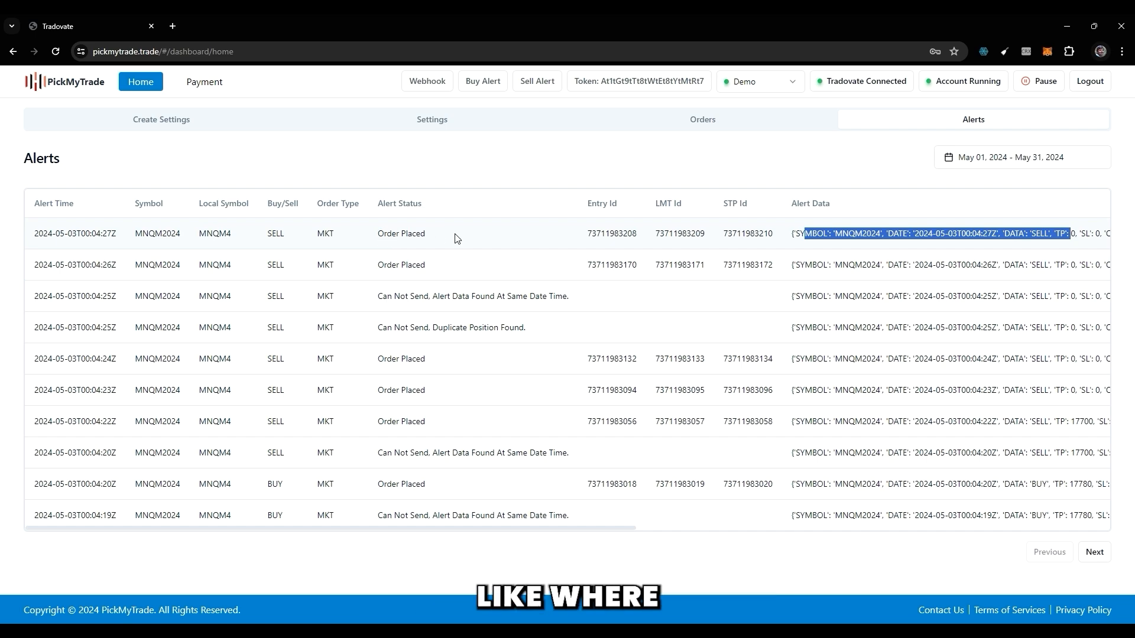
pyautogui.moveTo(386, 298); pyautogui.dragTo(533, 298)
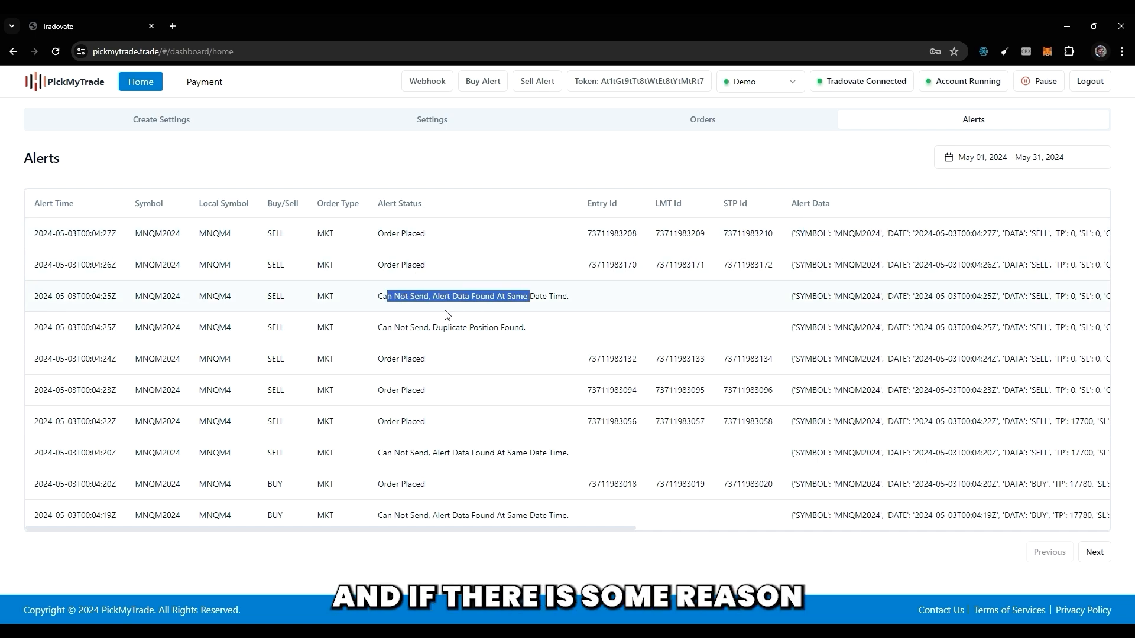
pyautogui.moveTo(383, 328); pyautogui.dragTo(496, 329)
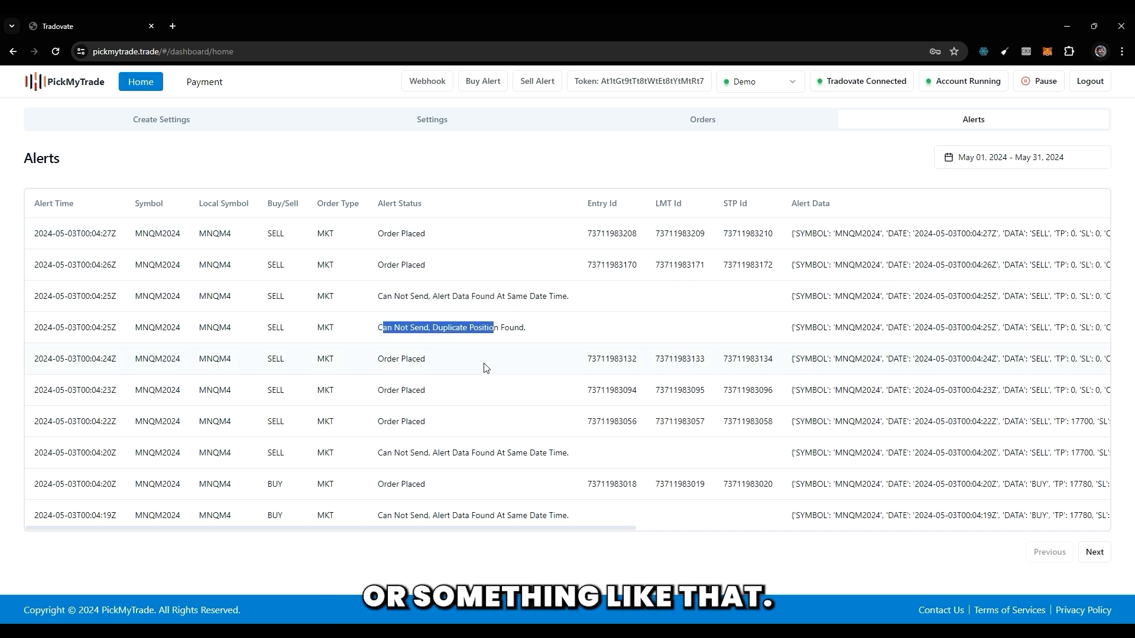
pyautogui.click(1094, 553)
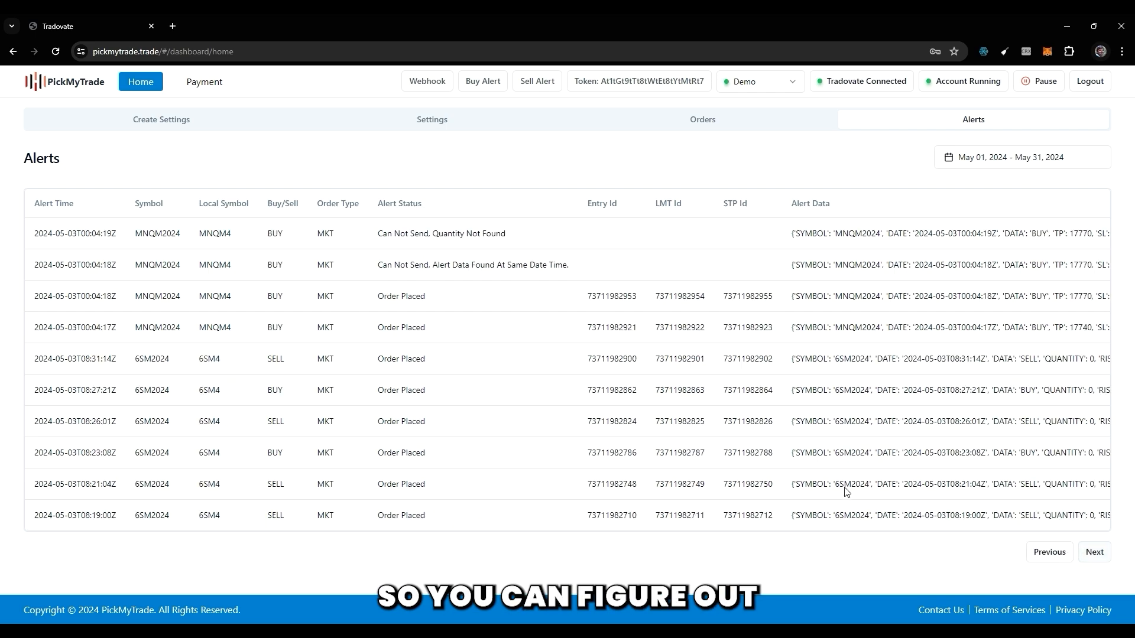
pyautogui.click(1091, 552)
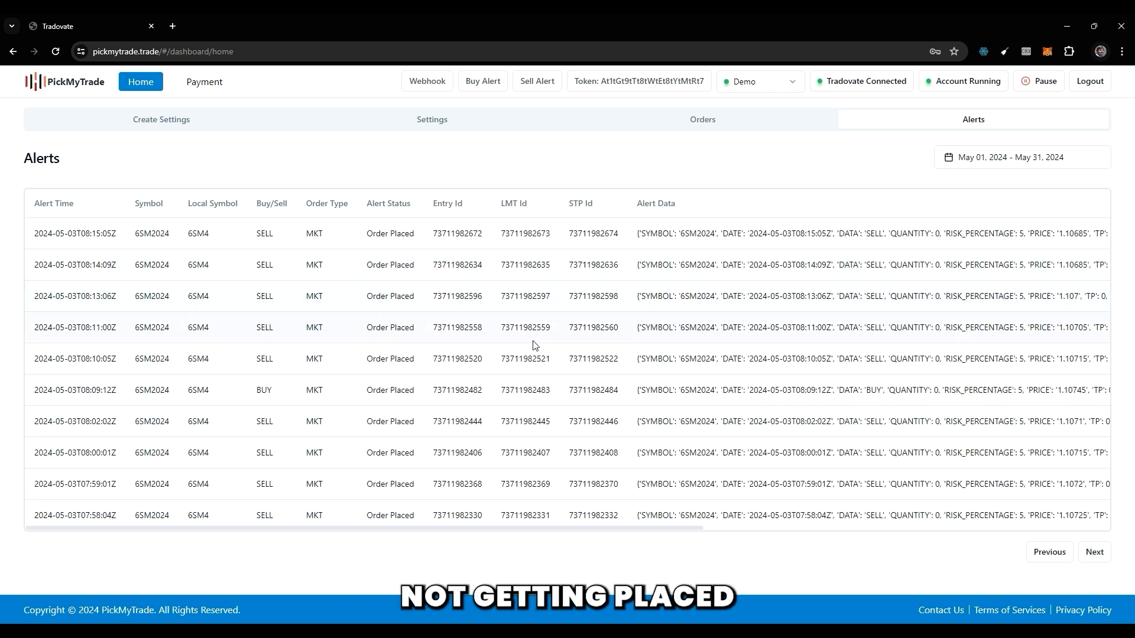
pyautogui.click(1091, 551)
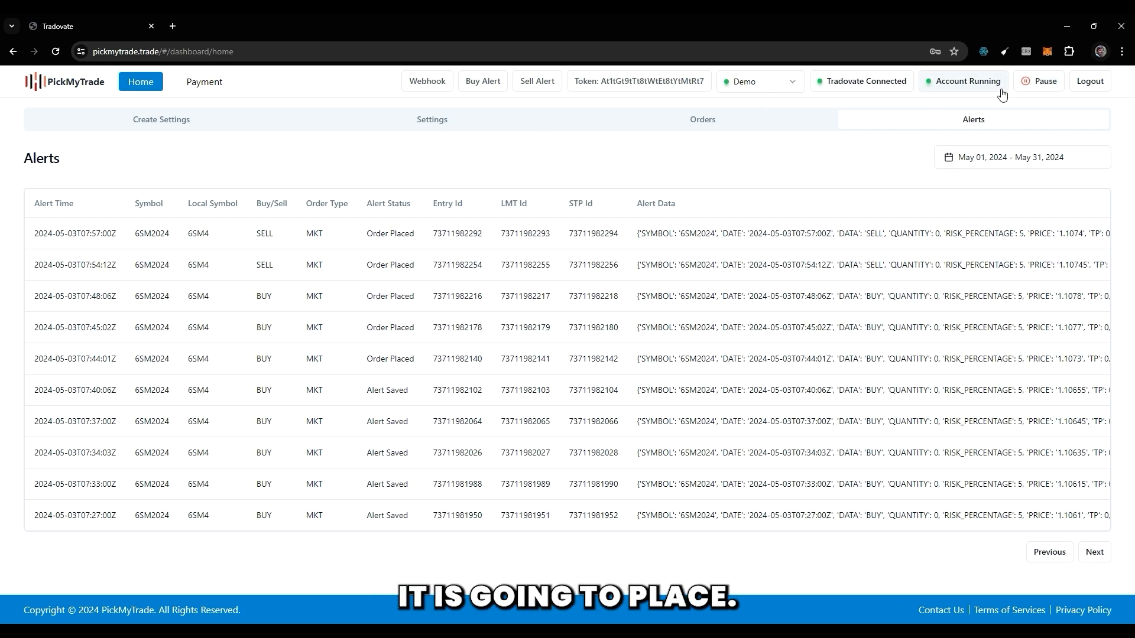
# Pause the running account and resume it.
pyautogui.click(1039, 89)
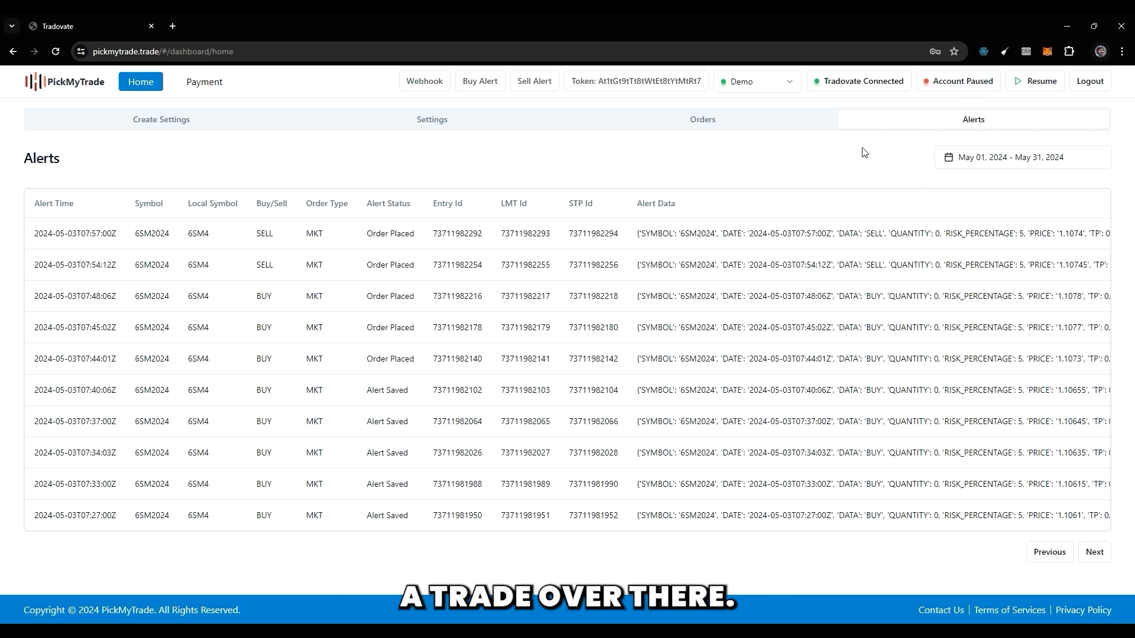
pyautogui.click(1034, 83)
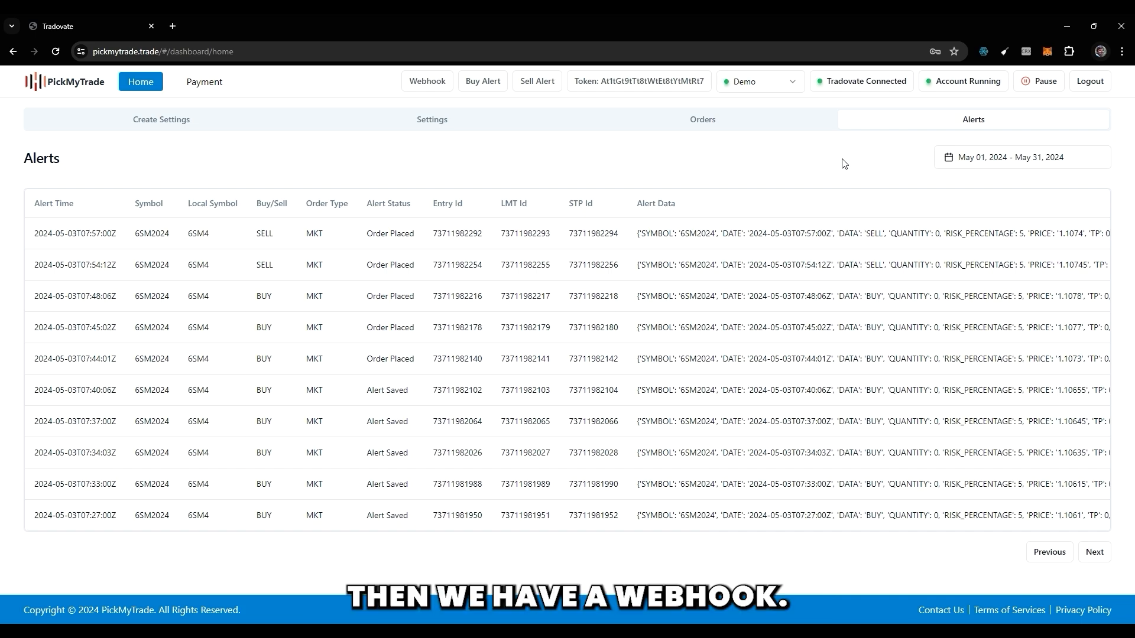
# Copy the webhook URL, paste it into a blank Notepad document and select it there.
pyautogui.click(431, 87)
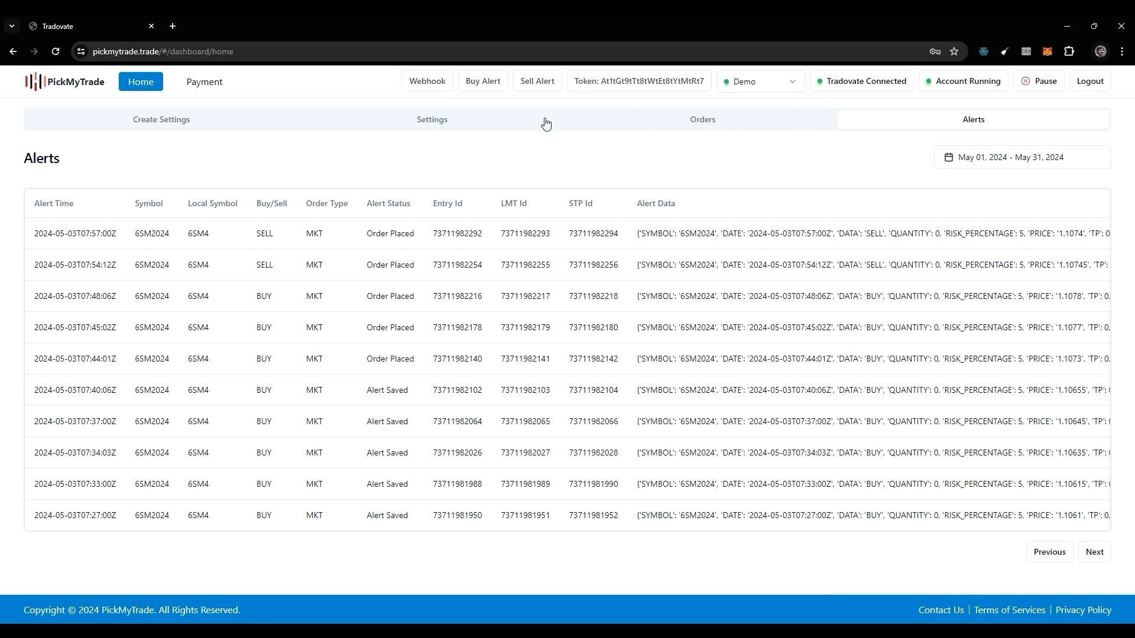
pyautogui.hotkey('alt', 'Tab')
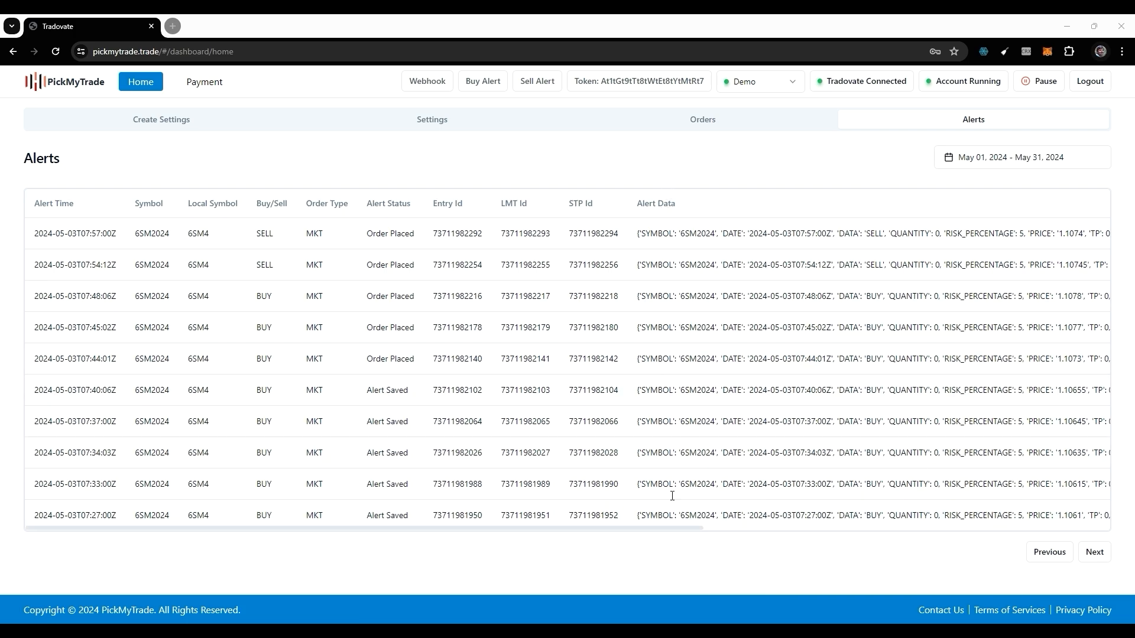
pyautogui.hotkey('alt', 'Tab')
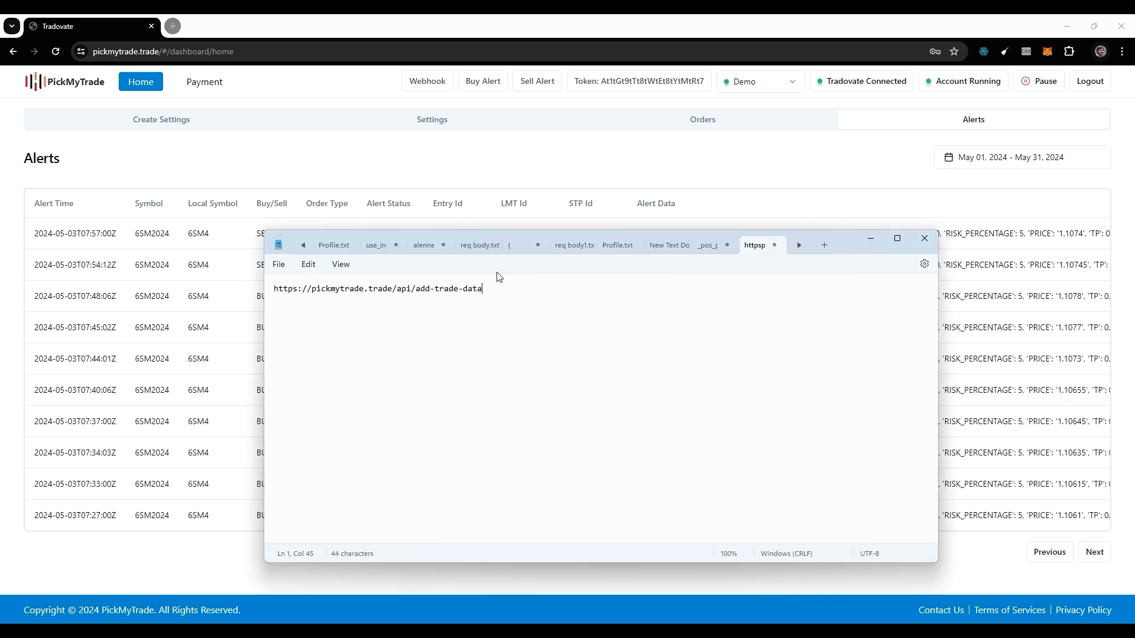
pyautogui.moveTo(488, 287); pyautogui.dragTo(273, 289)
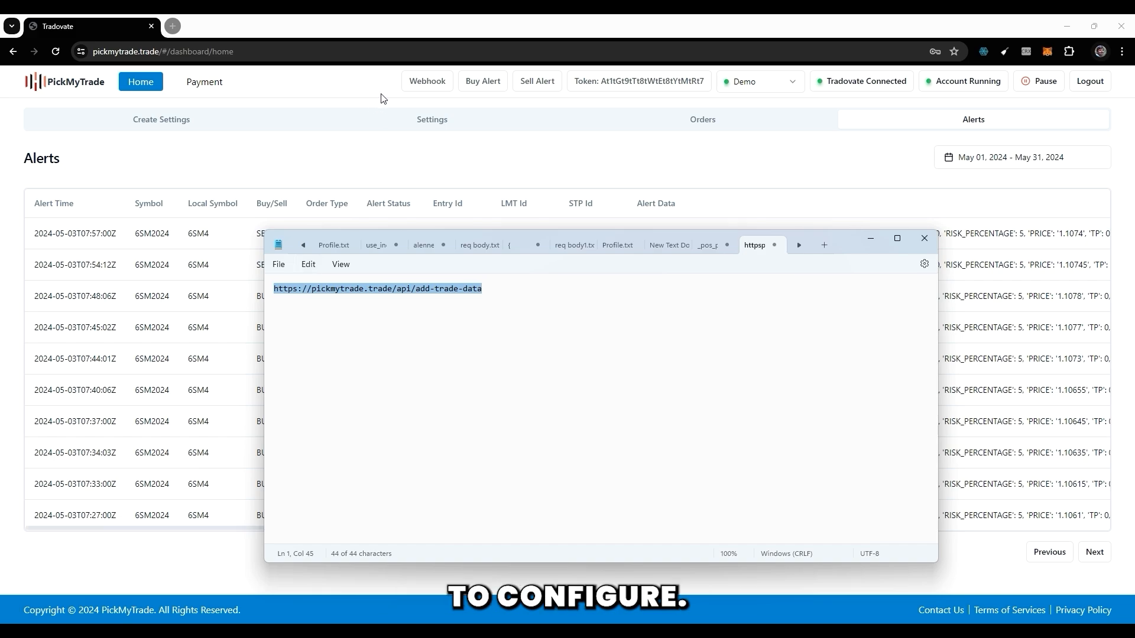
# Copy the buy alert message with its account token and paste it below the webhook URL in Notepad.
pyautogui.click(479, 87)
pyautogui.hotkey('alt', 'Tab')
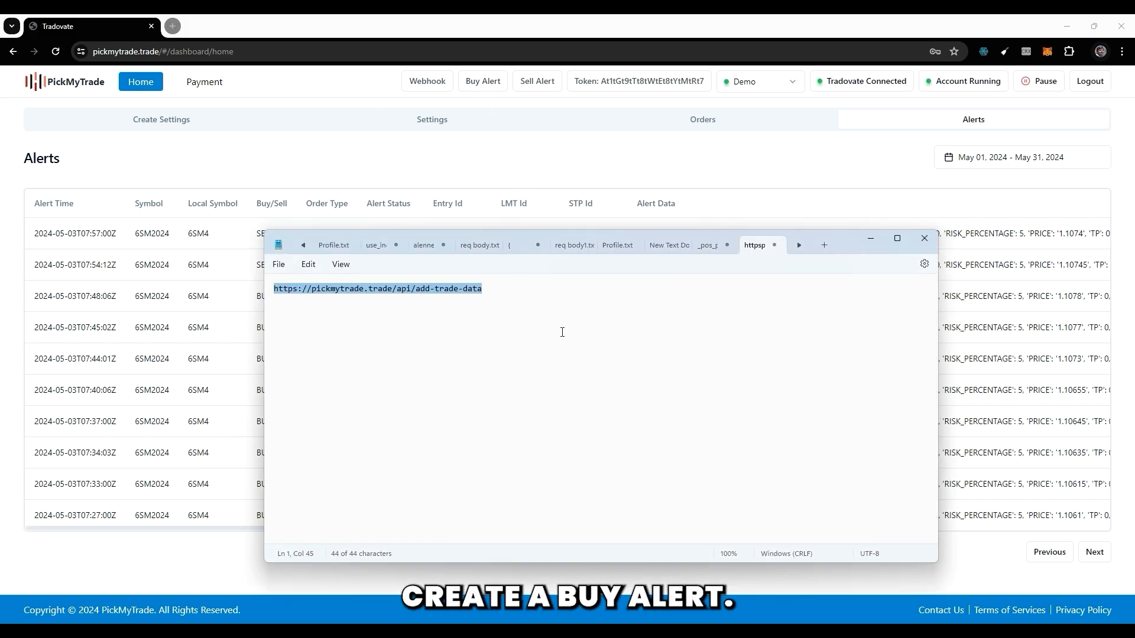
pyautogui.click(562, 332)
pyautogui.press('Return')
pyautogui.press('Return')
pyautogui.hotkey('ctrl', 'v')
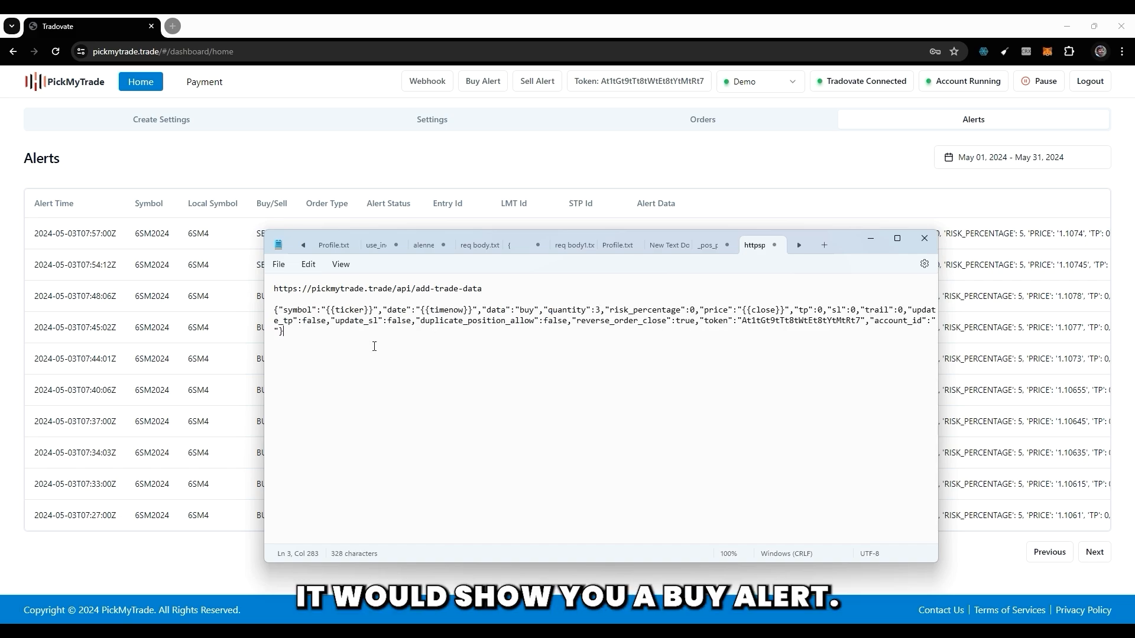
pyautogui.moveTo(288, 310); pyautogui.dragTo(541, 330)
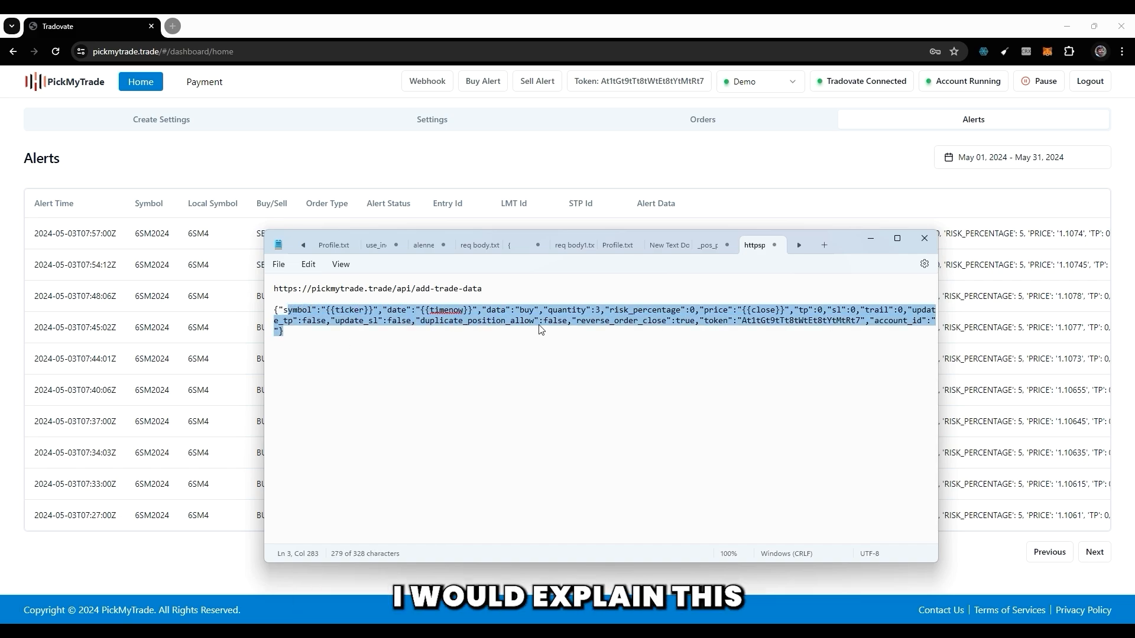
# Copy the sell alert message with its account token and paste it below the buy alert in Notepad.
pyautogui.click(538, 83)
pyautogui.hotkey('alt', 'Tab')
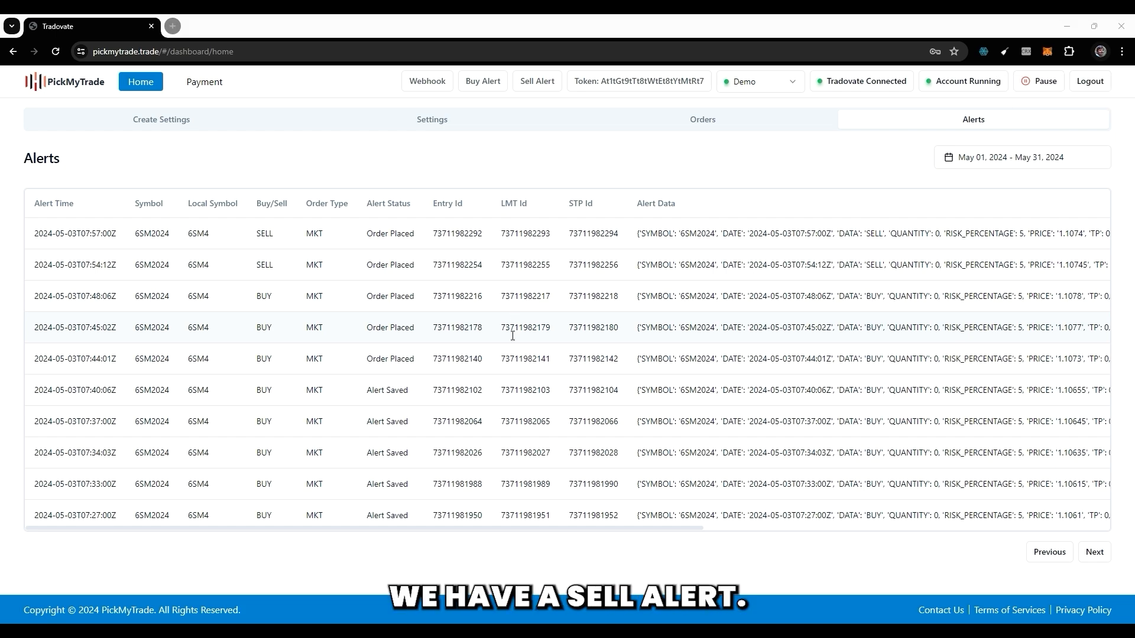
pyautogui.click(520, 381)
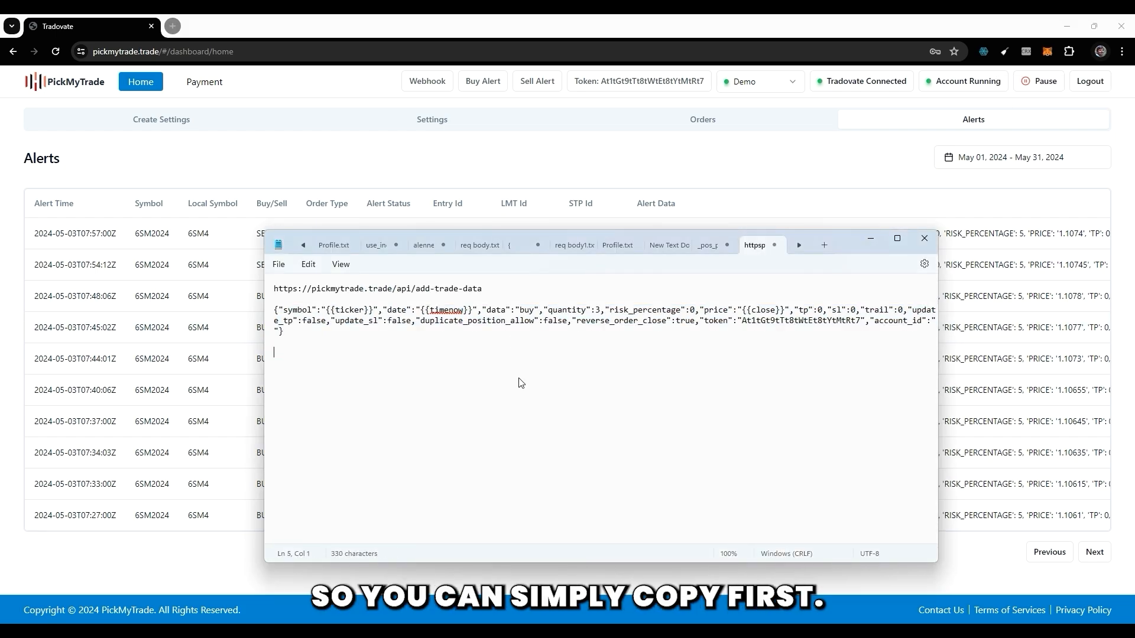
pyautogui.hotkey('ctrl', 'v')
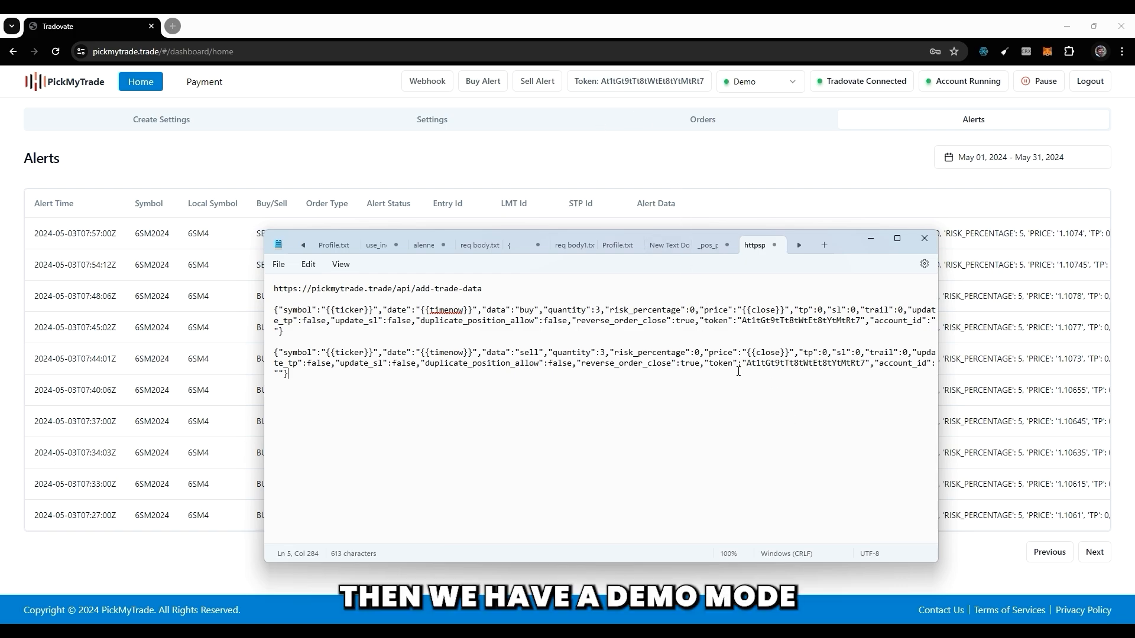
# Switch the trading account mode from Demo to Live.
pyautogui.click(745, 89)
pyautogui.click(754, 127)
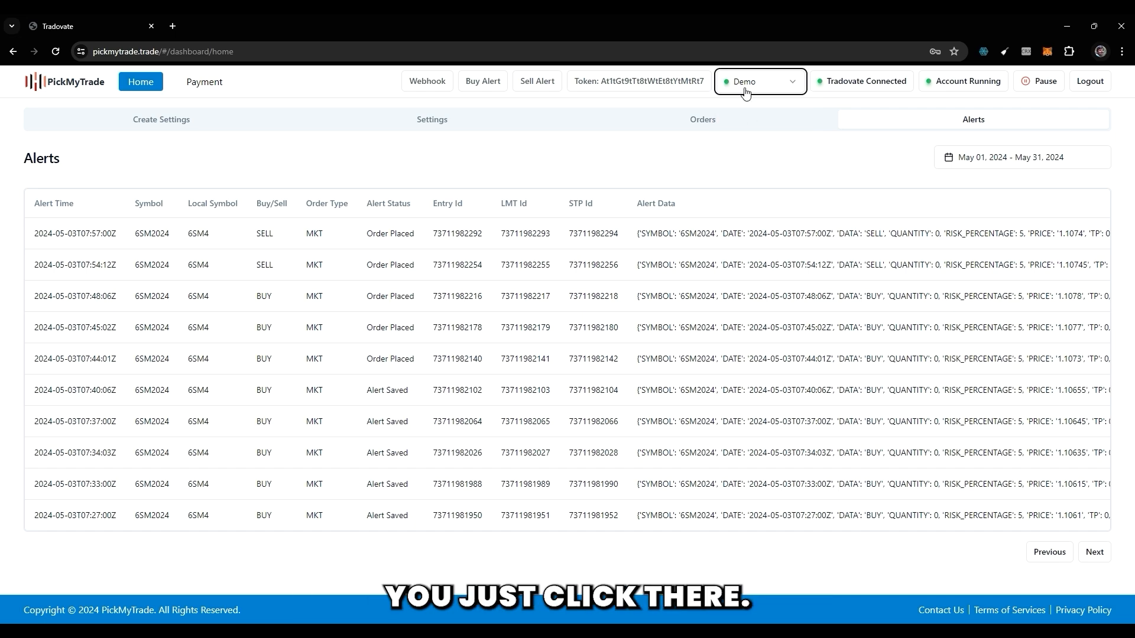
pyautogui.click(747, 92)
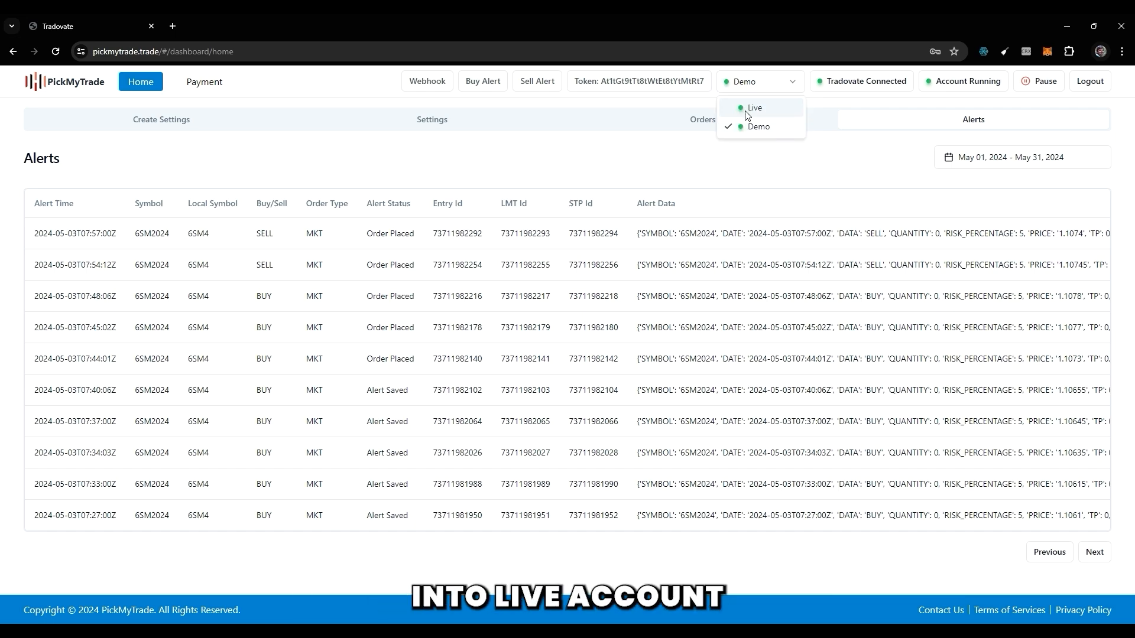
pyautogui.click(744, 95)
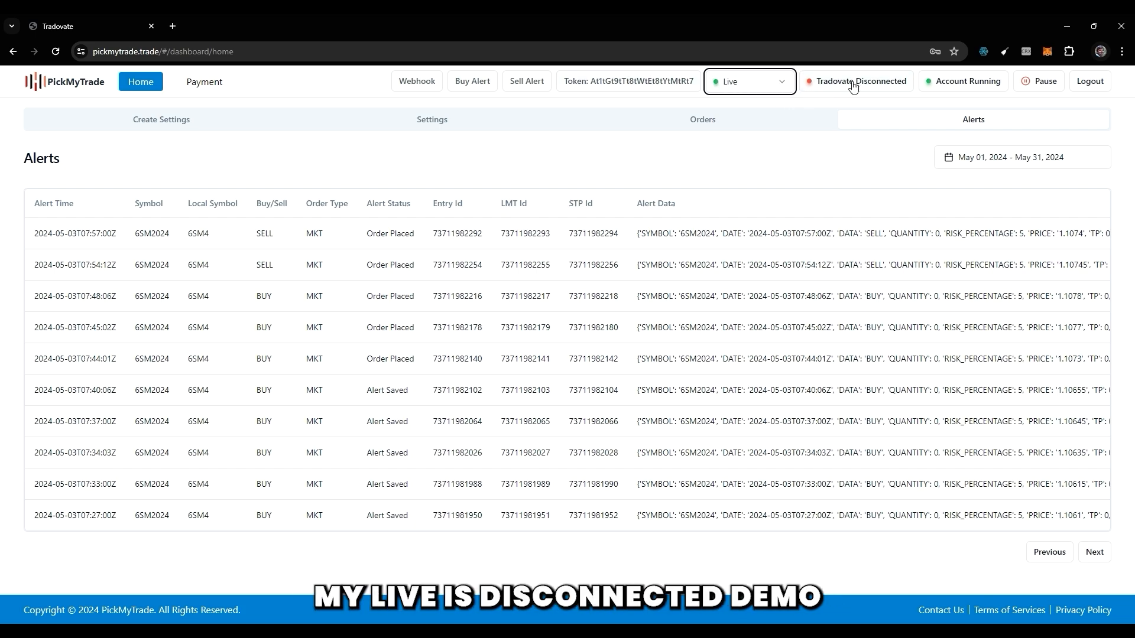
# Switch the account mode to Demo, view the Terms of Service in the Tradovate connection dialog and agree to the connection disclaimer.
pyautogui.click(758, 88)
pyautogui.click(783, 105)
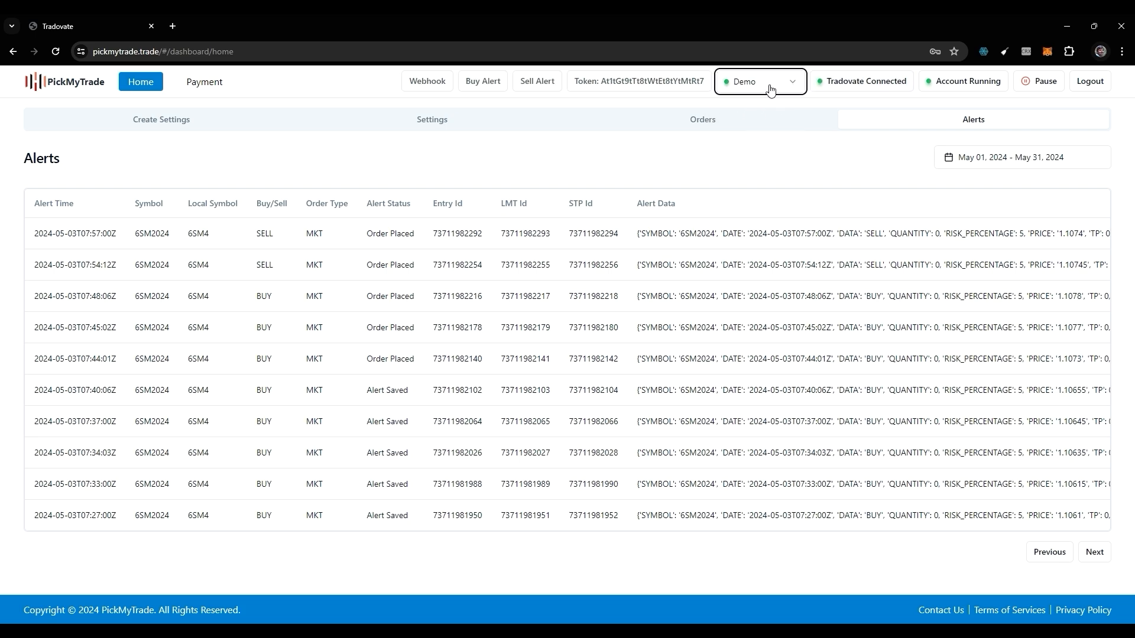
pyautogui.click(862, 86)
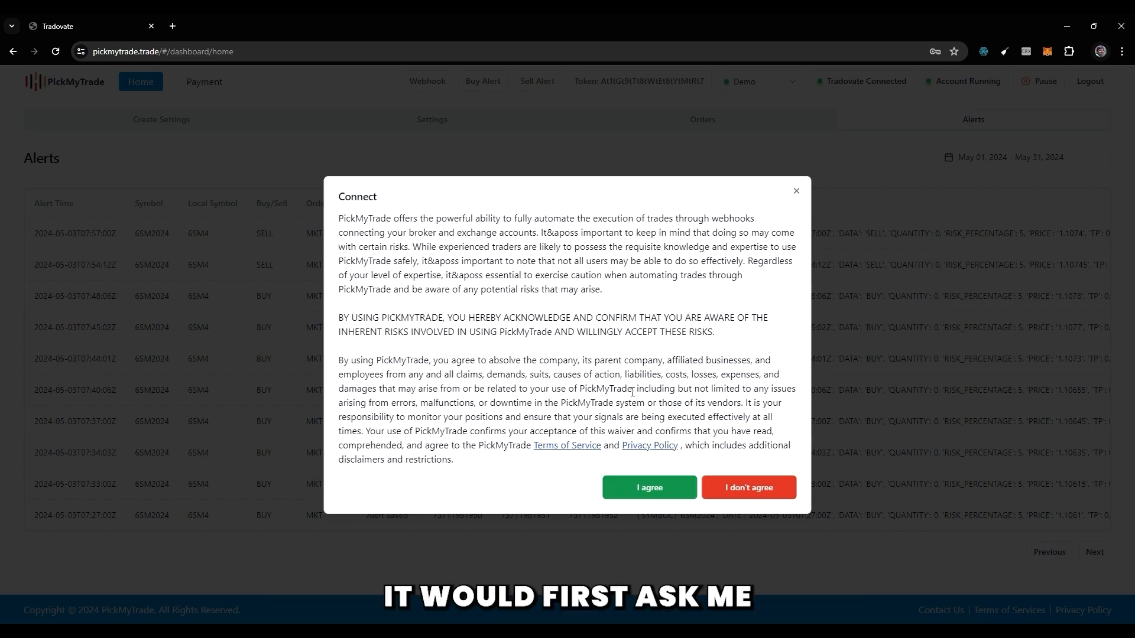
pyautogui.click(582, 446)
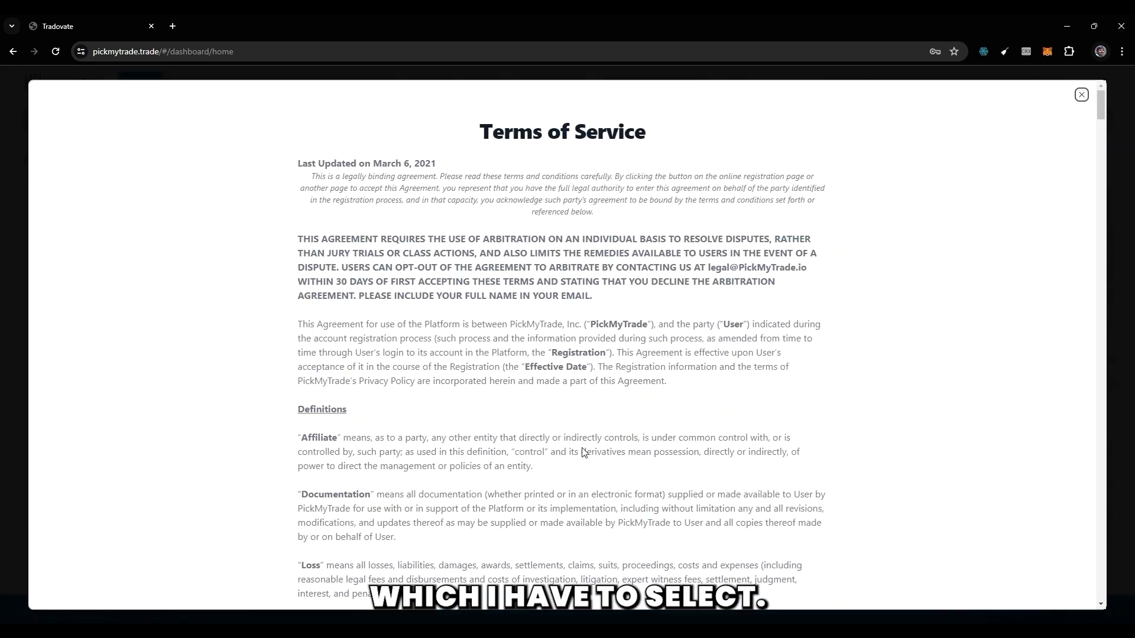
pyautogui.click(1081, 95)
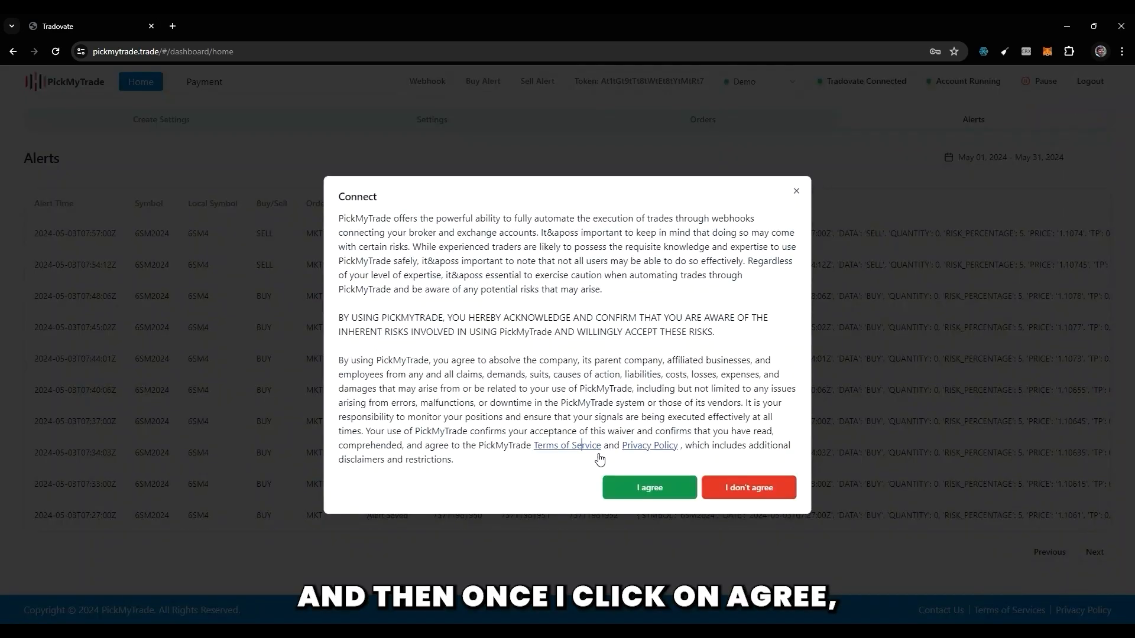
pyautogui.click(660, 492)
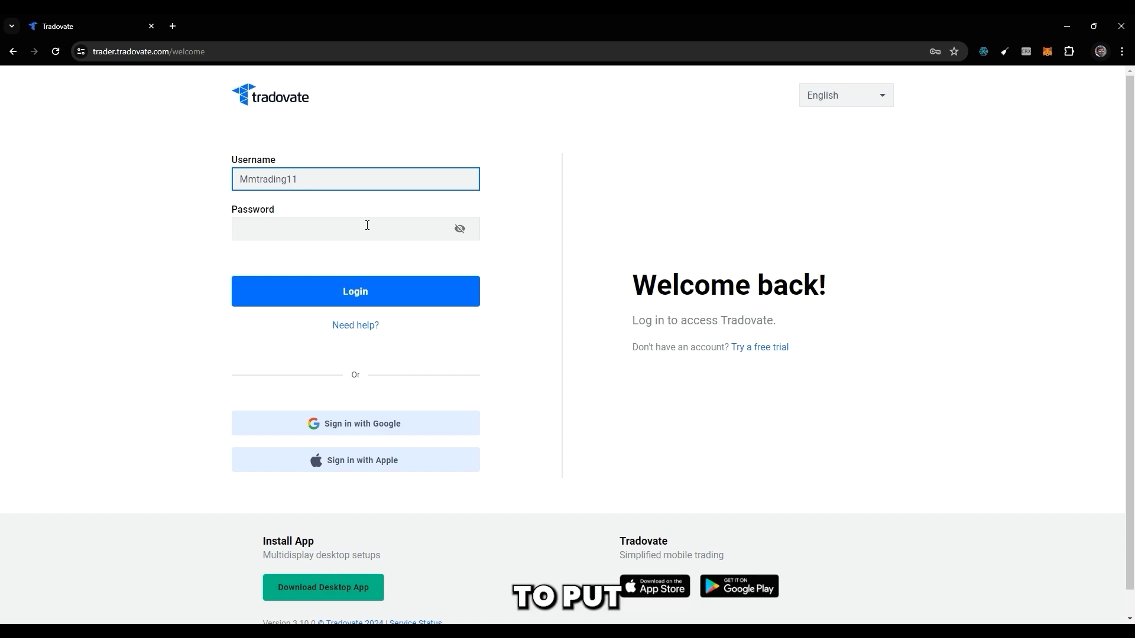
# Sign in to Tradovate with Google to authorize the connection and return to the PickMyTrade dashboard.
pyautogui.click(669, 231)
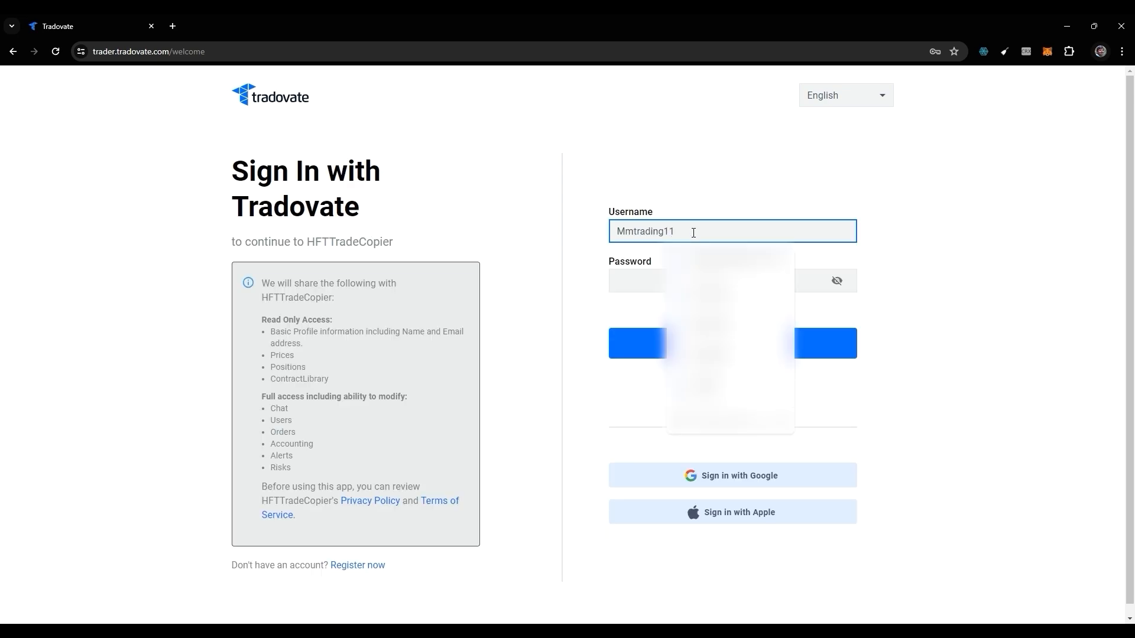
pyautogui.click(623, 362)
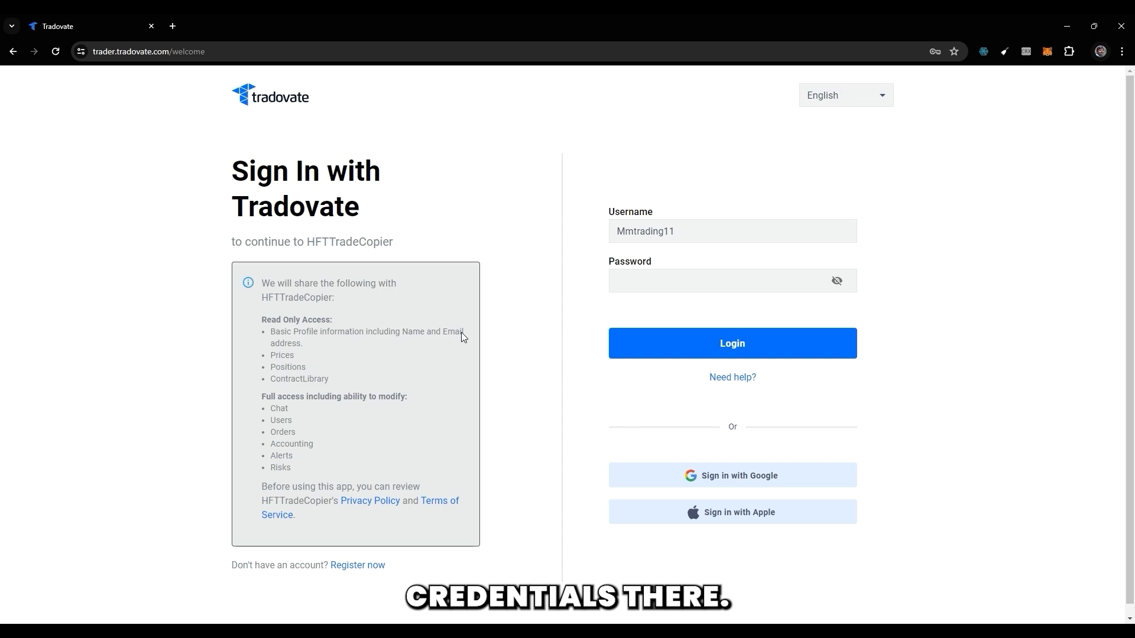
pyautogui.click(673, 479)
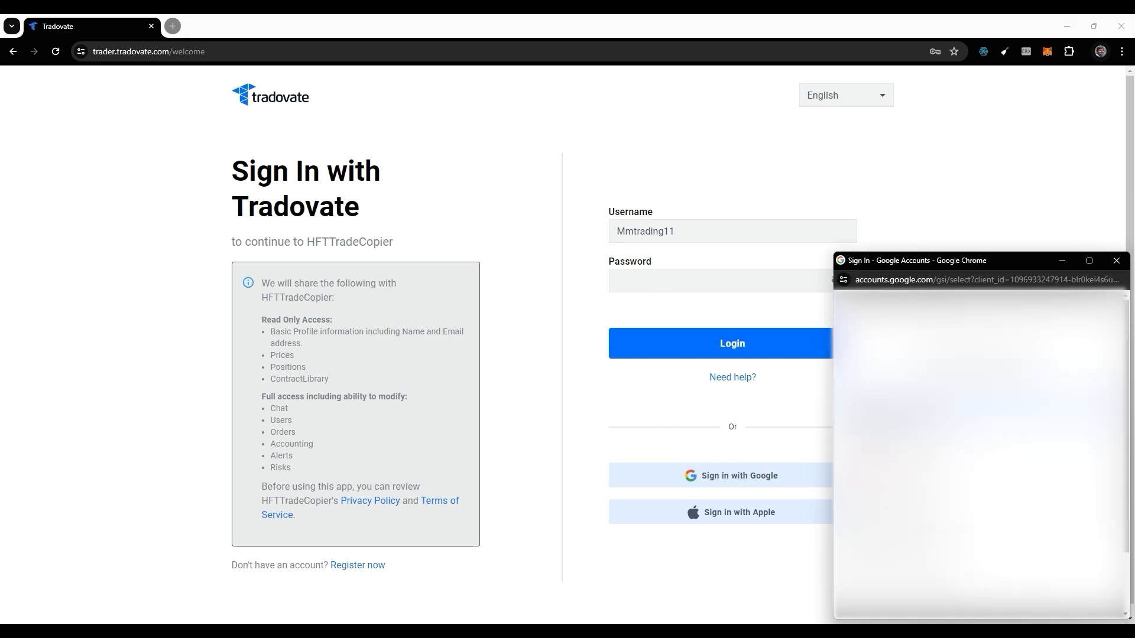
pyautogui.click(920, 413)
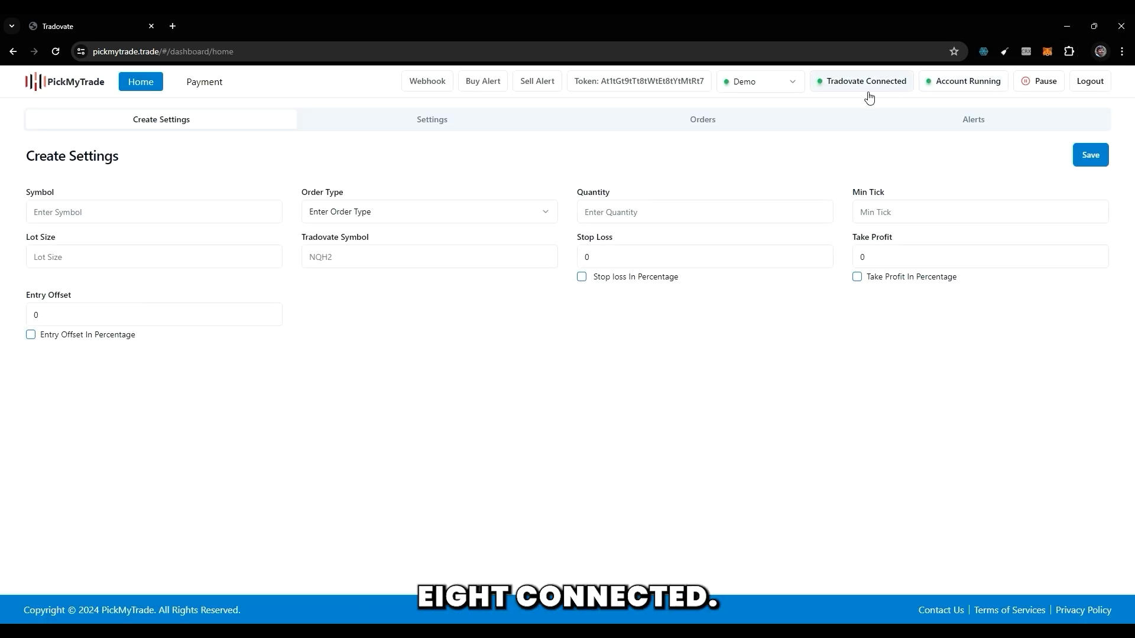
# Switch the trading account mode to Live and back to Demo.
pyautogui.click(770, 90)
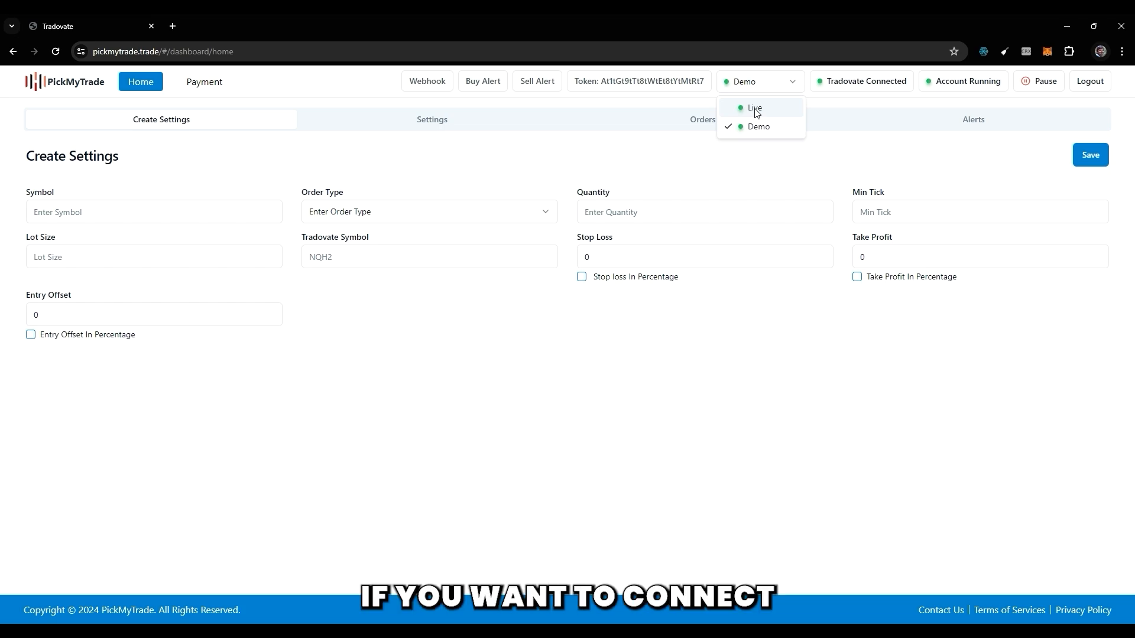
pyautogui.press('Up')
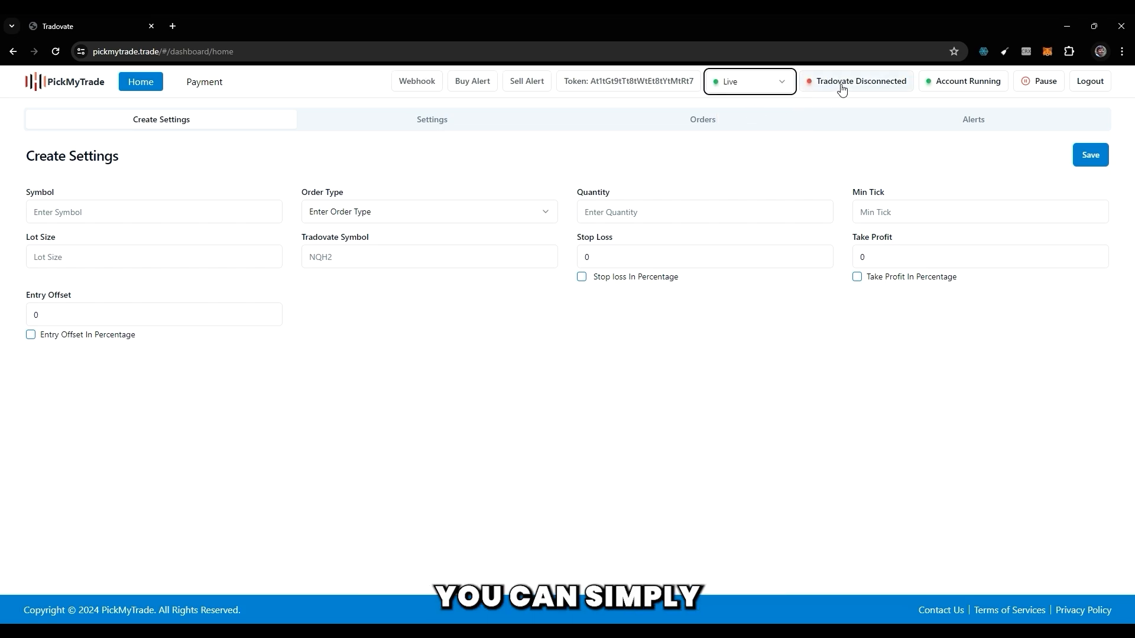
pyautogui.click(741, 87)
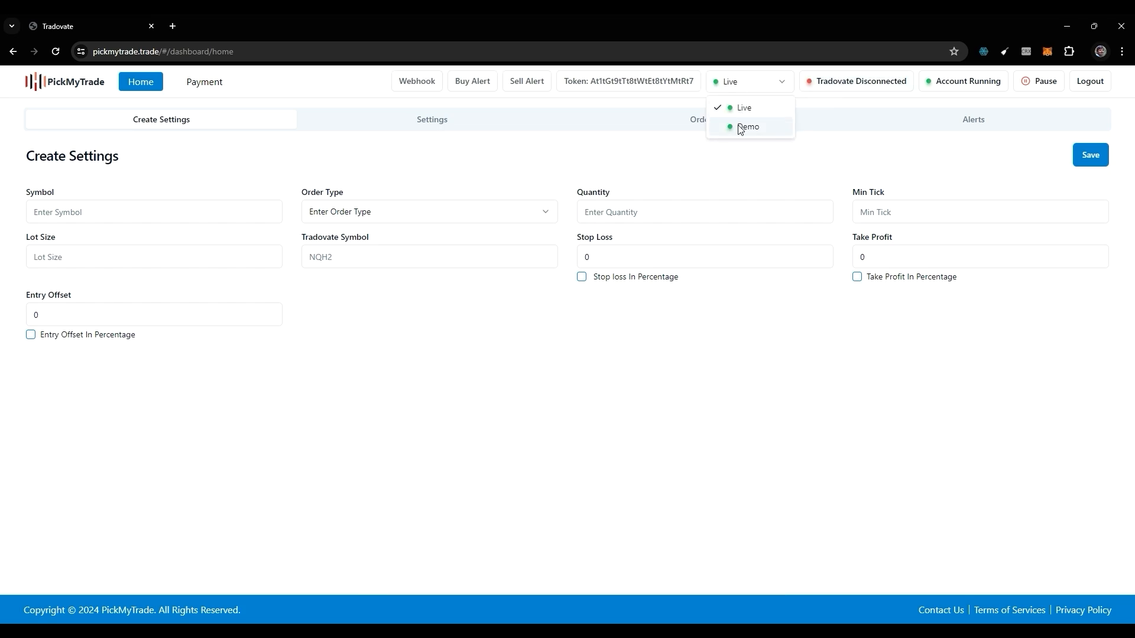
pyautogui.click(740, 127)
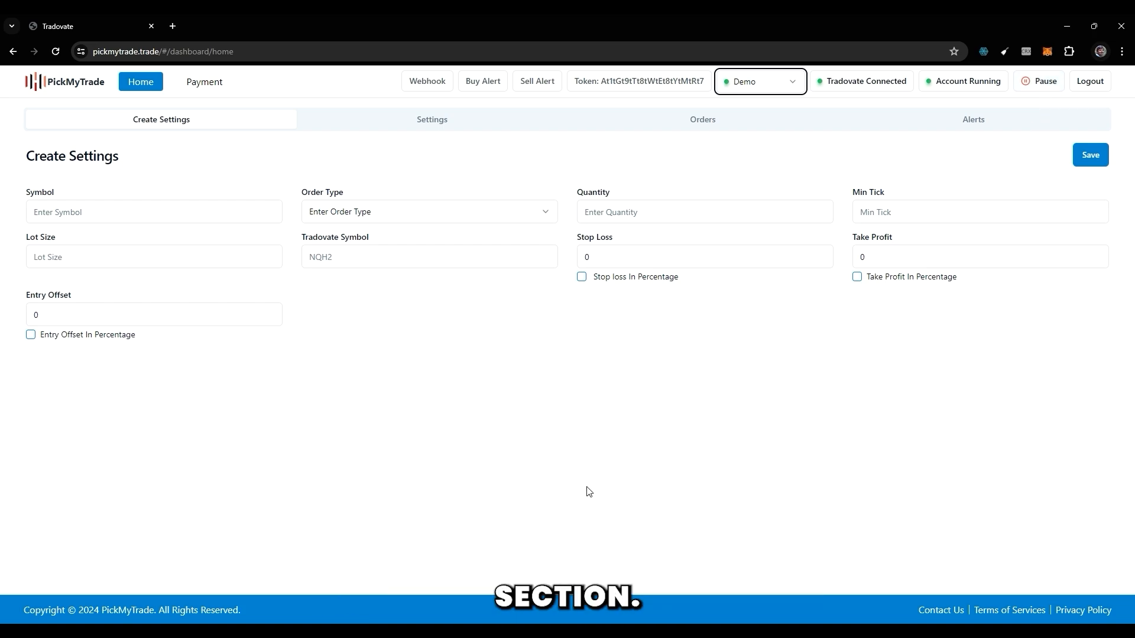
# Bring up the Notepad notes over the saved symbol settings and examine the sell alert's symbol, date and data fields.
pyautogui.click(750, 625)
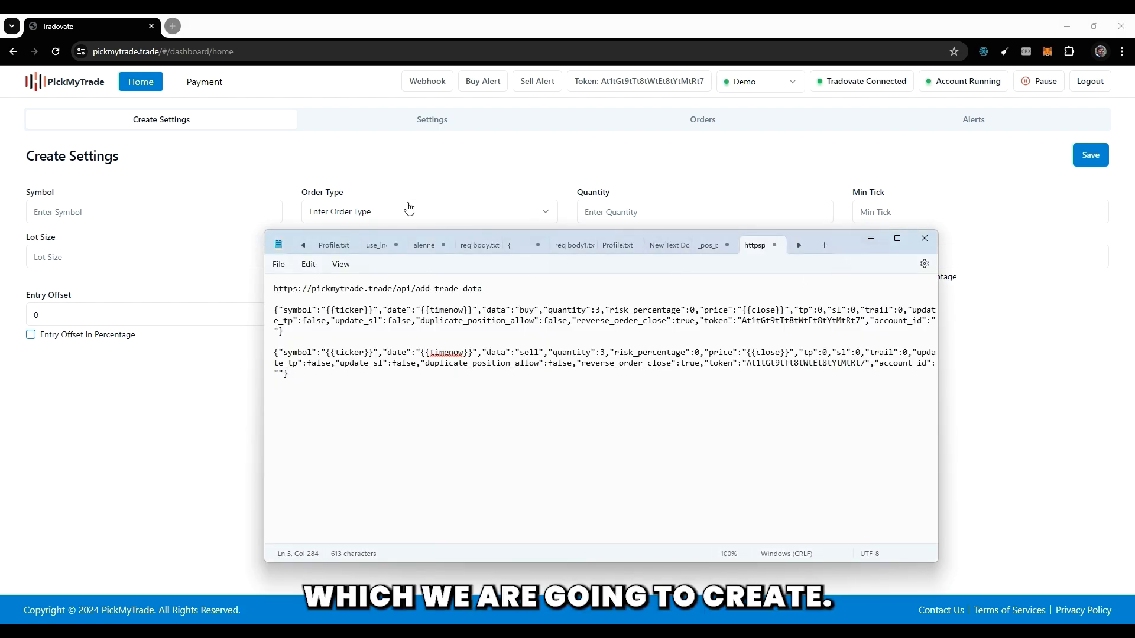
pyautogui.click(409, 121)
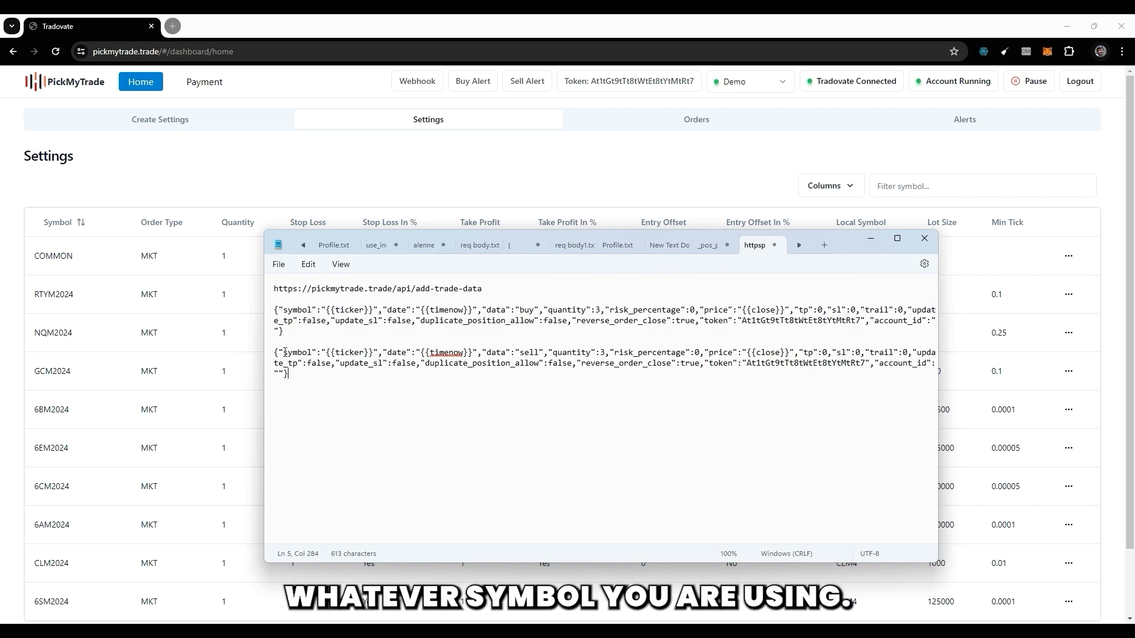
pyautogui.moveTo(283, 352); pyautogui.dragTo(329, 356)
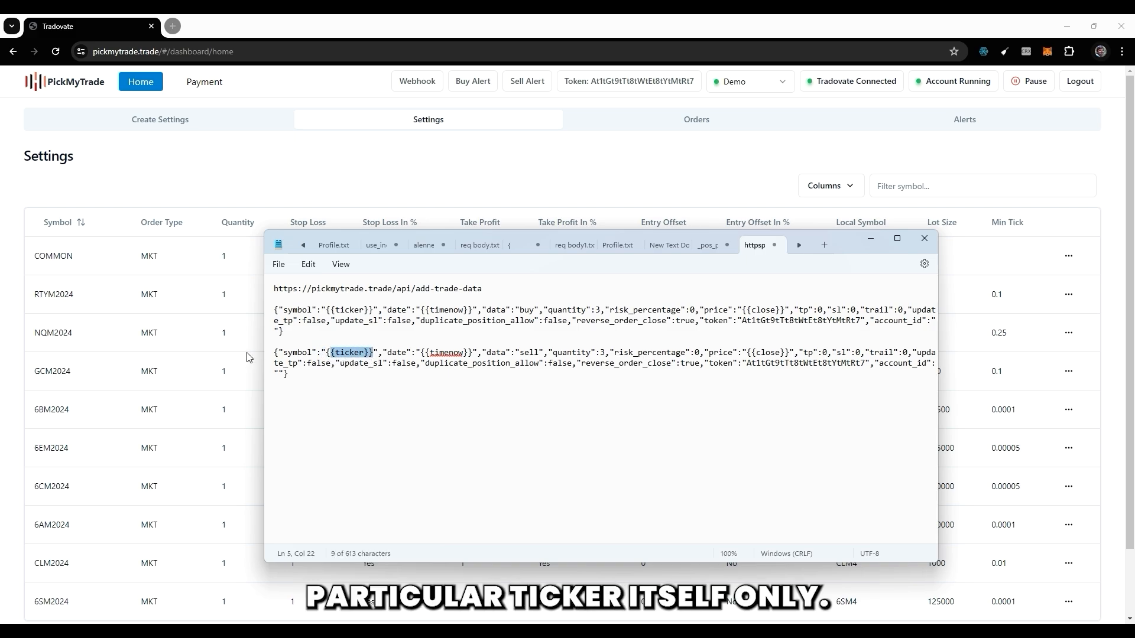
pyautogui.click(350, 353)
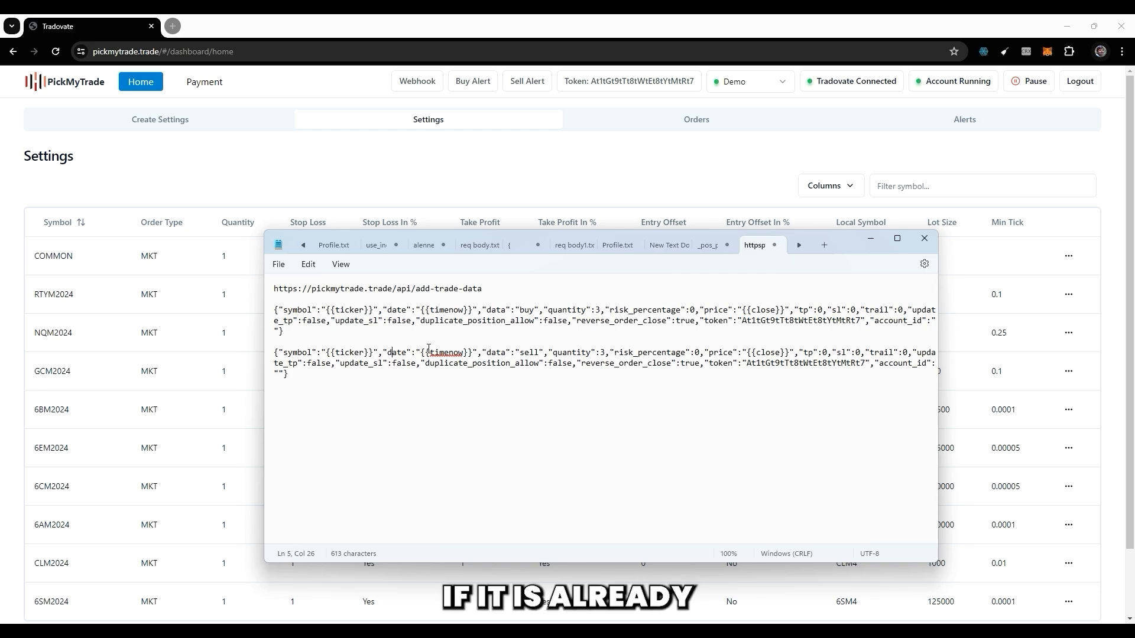
pyautogui.moveTo(420, 354); pyautogui.dragTo(473, 354)
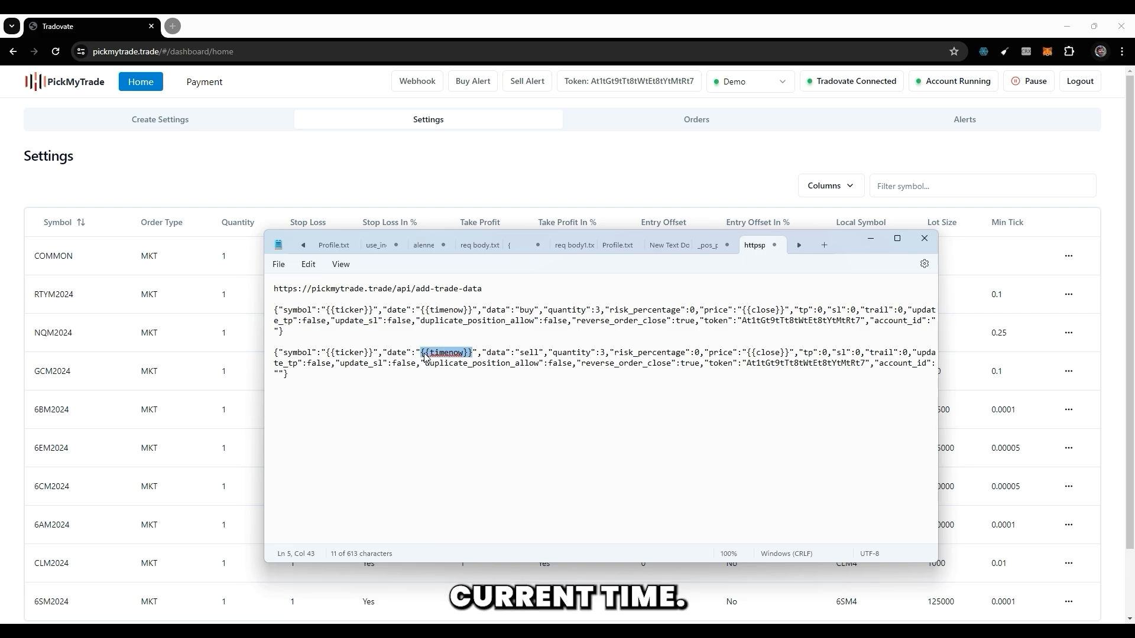
pyautogui.click(485, 355)
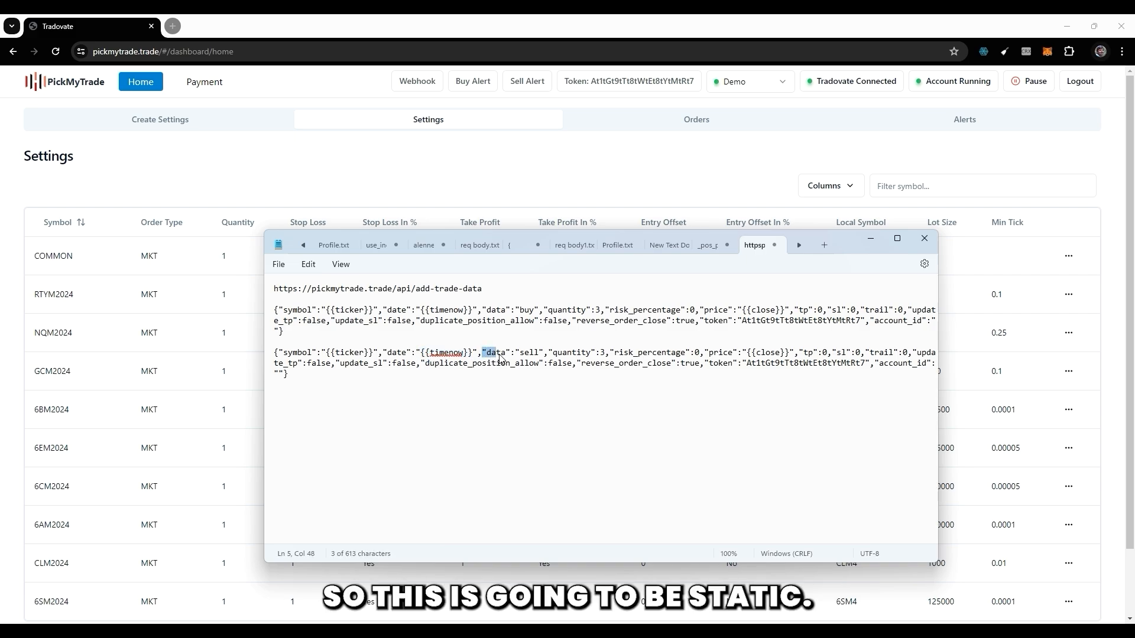
pyautogui.click(530, 354)
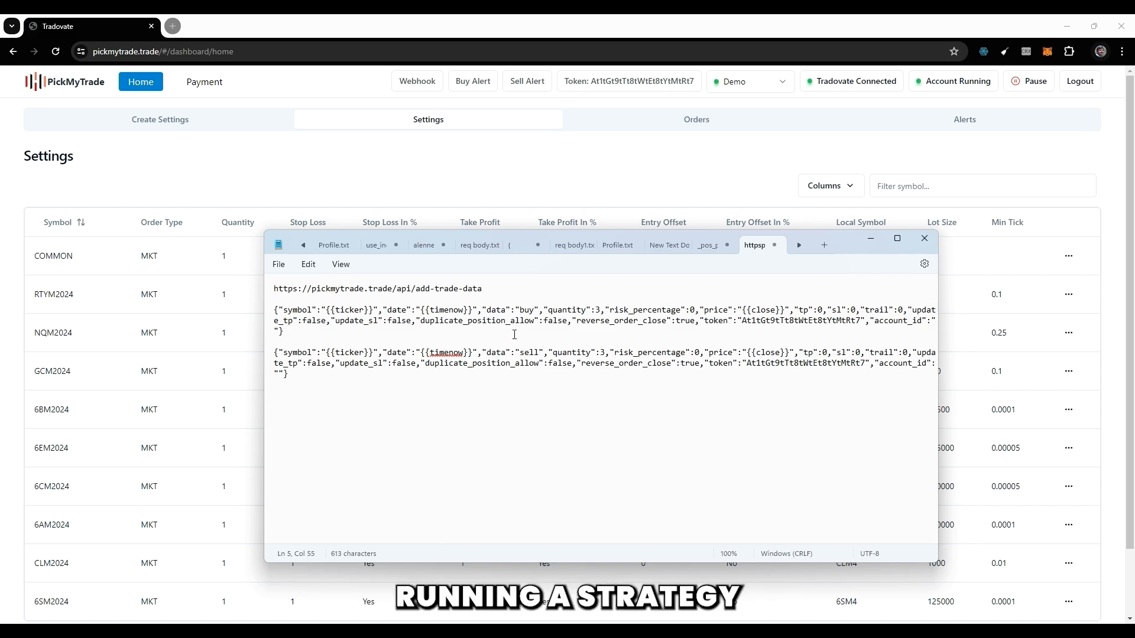
pyautogui.doubleClick(529, 353)
pyautogui.click(394, 408)
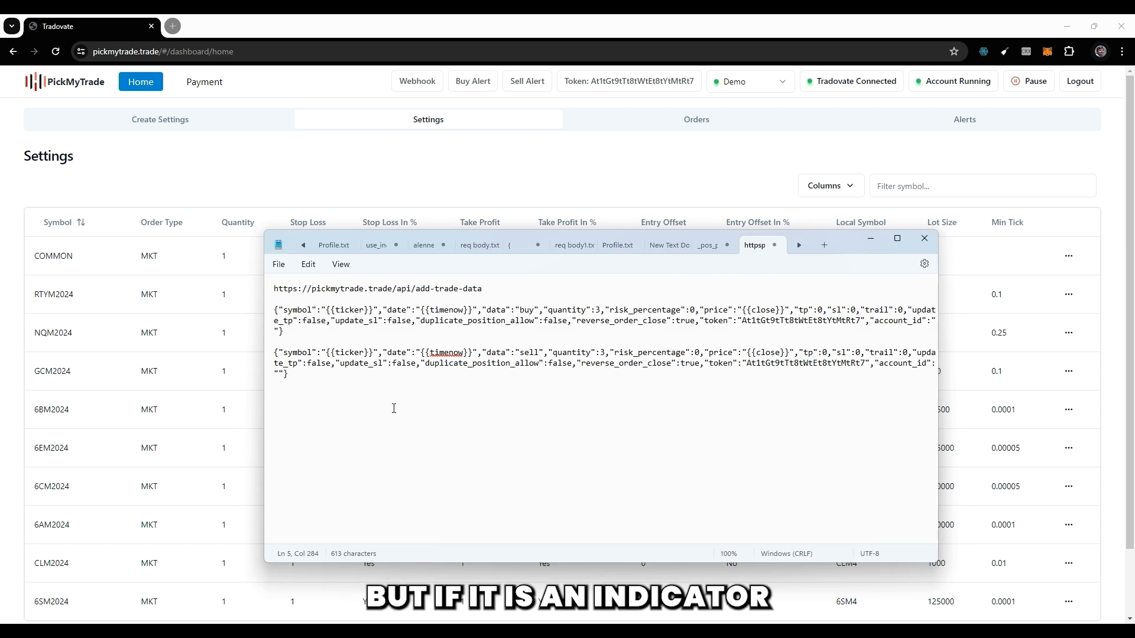
pyautogui.doubleClick(528, 353)
pyautogui.click(524, 384)
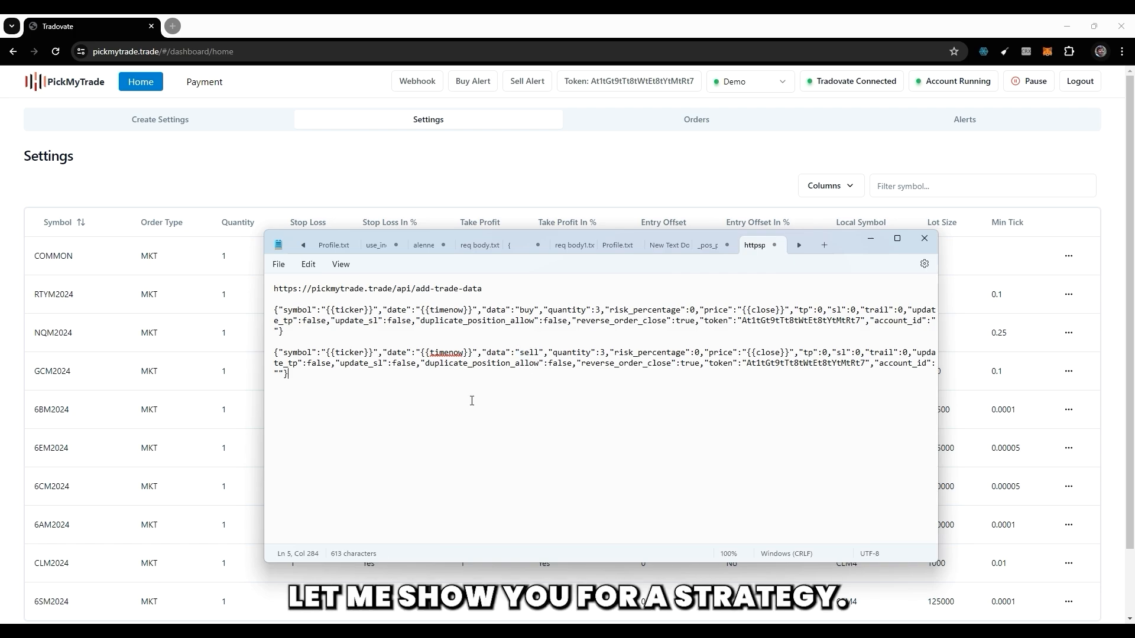
# Add three line breaks after the sell alert in Notepad and open TradingView in a new browser tab.
pyautogui.press('Return')
pyautogui.press('Return')
pyautogui.press('Return')
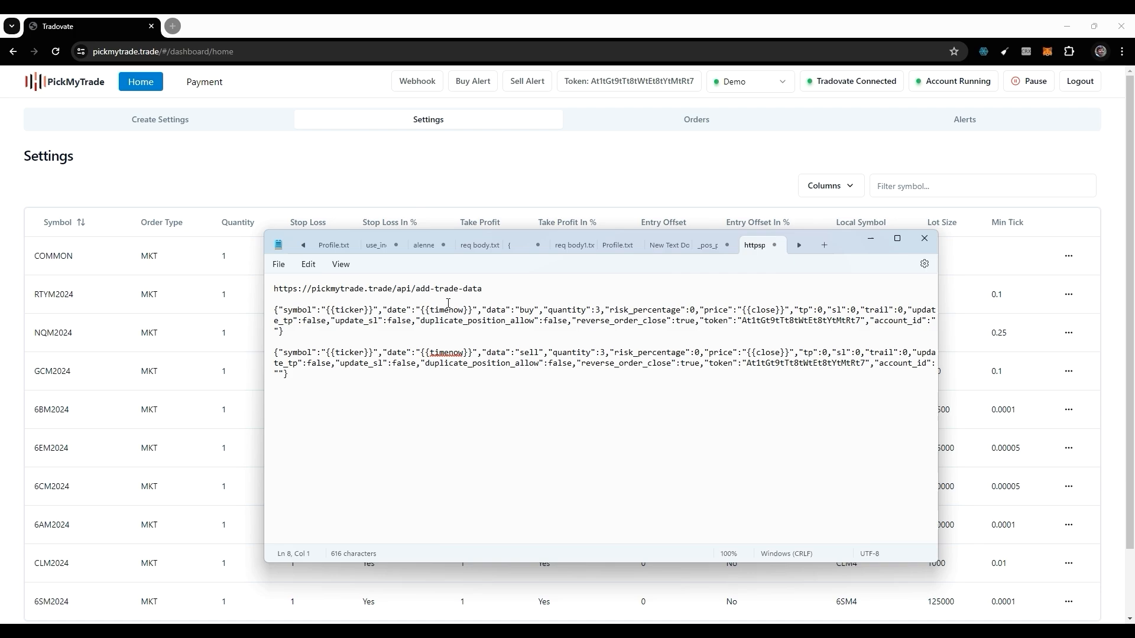
pyautogui.click(173, 26)
pyautogui.write('tr')
pyautogui.press('Return')
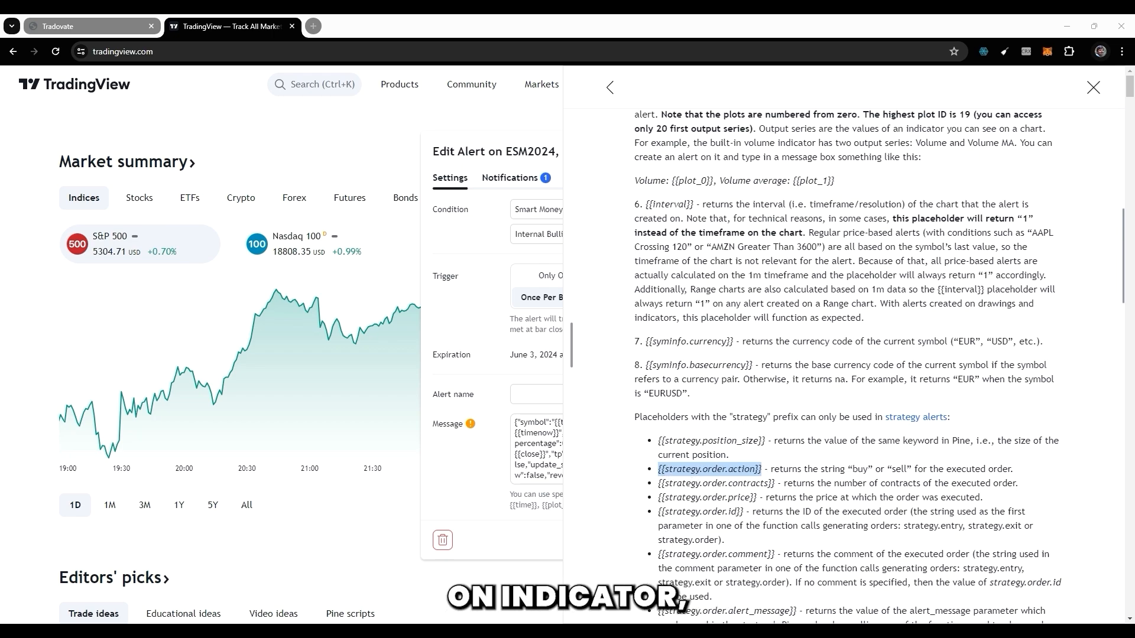
# Examine the {{strategy.order.action}} placeholder in the TradingView help and the quantity and risk_percentage fields of the sell alert in Notepad.
pyautogui.hotkey('alt', 'Tab')
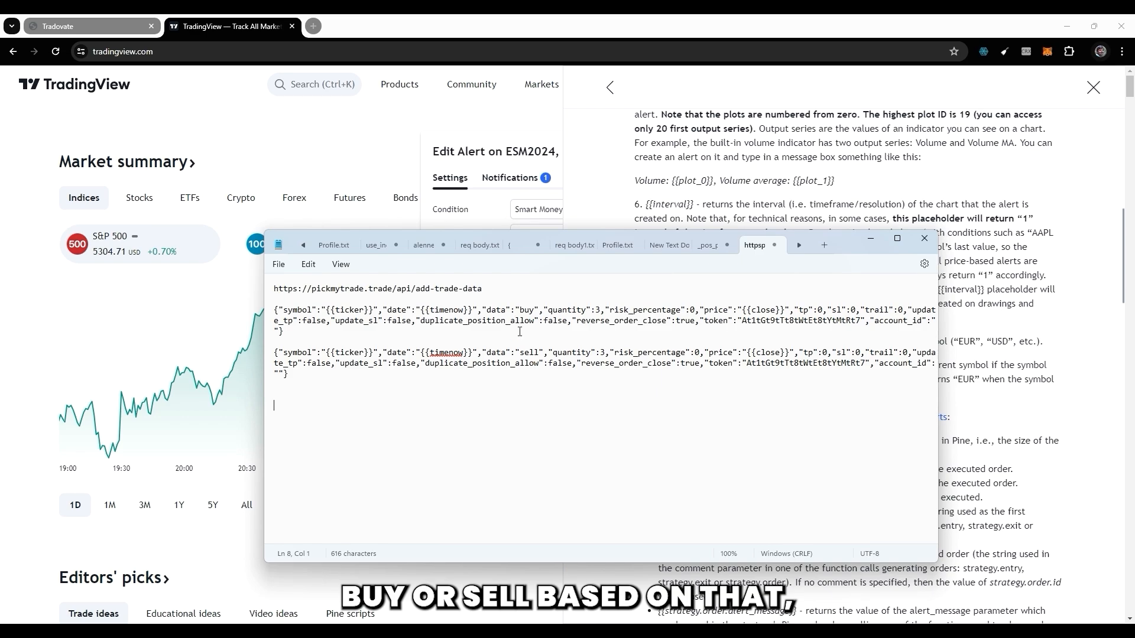
pyautogui.click(972, 473)
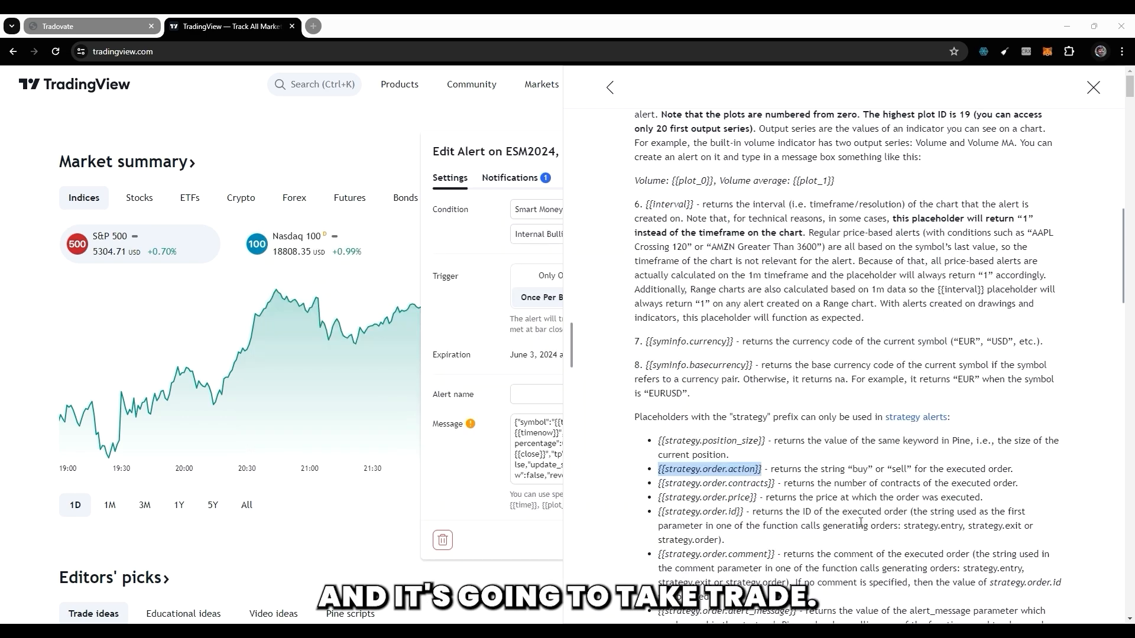
pyautogui.moveTo(660, 469); pyautogui.dragTo(765, 470)
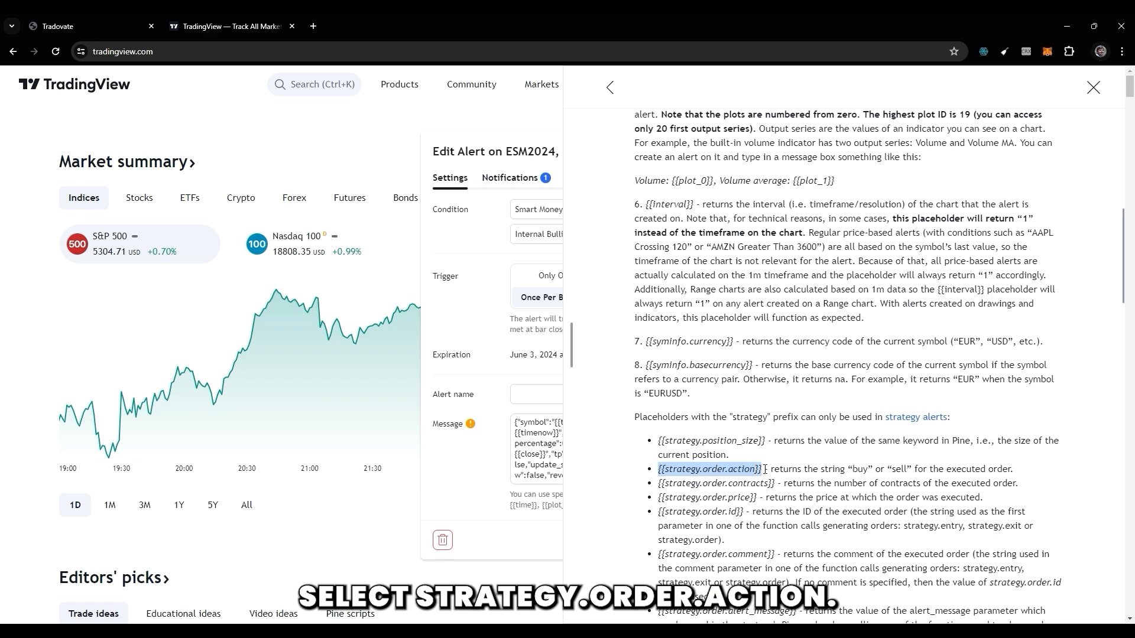
pyautogui.hotkey('alt', 'Tab')
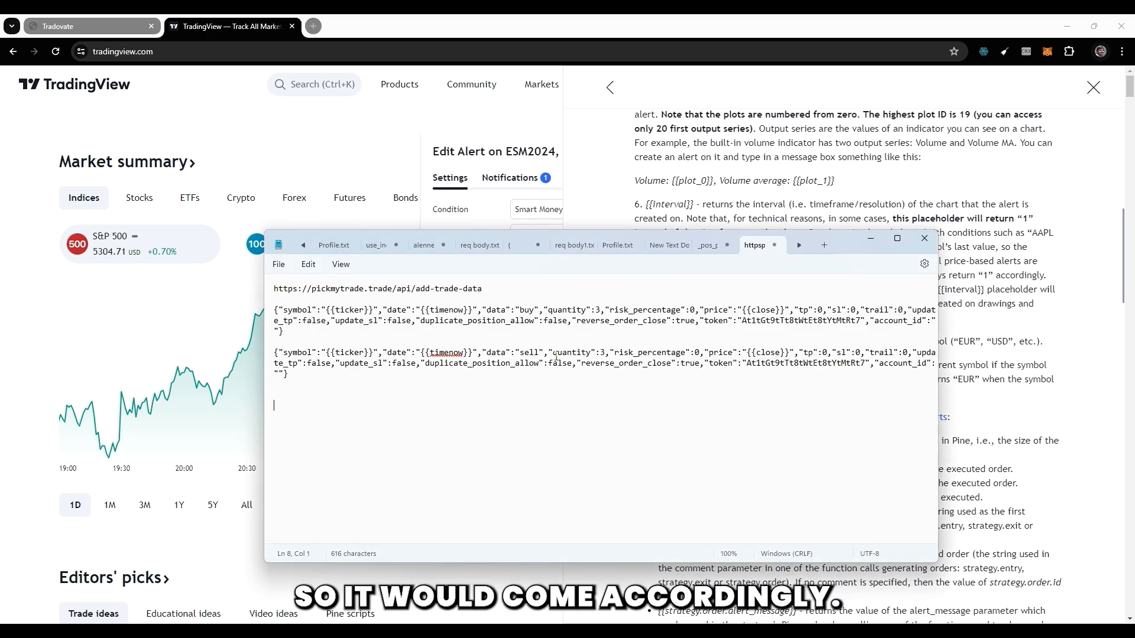
pyautogui.moveTo(548, 354); pyautogui.dragTo(703, 357)
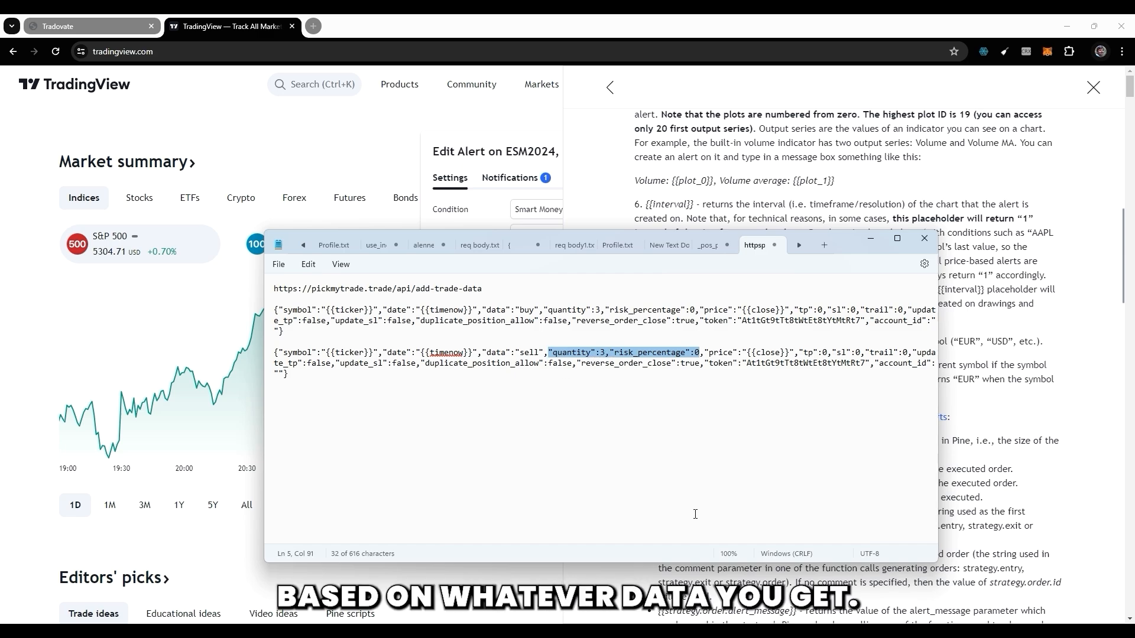
# Copy the {{strategy.order.contracts}} placeholder from the TradingView help and paste it below the sell alert in Notepad.
pyautogui.click(980, 497)
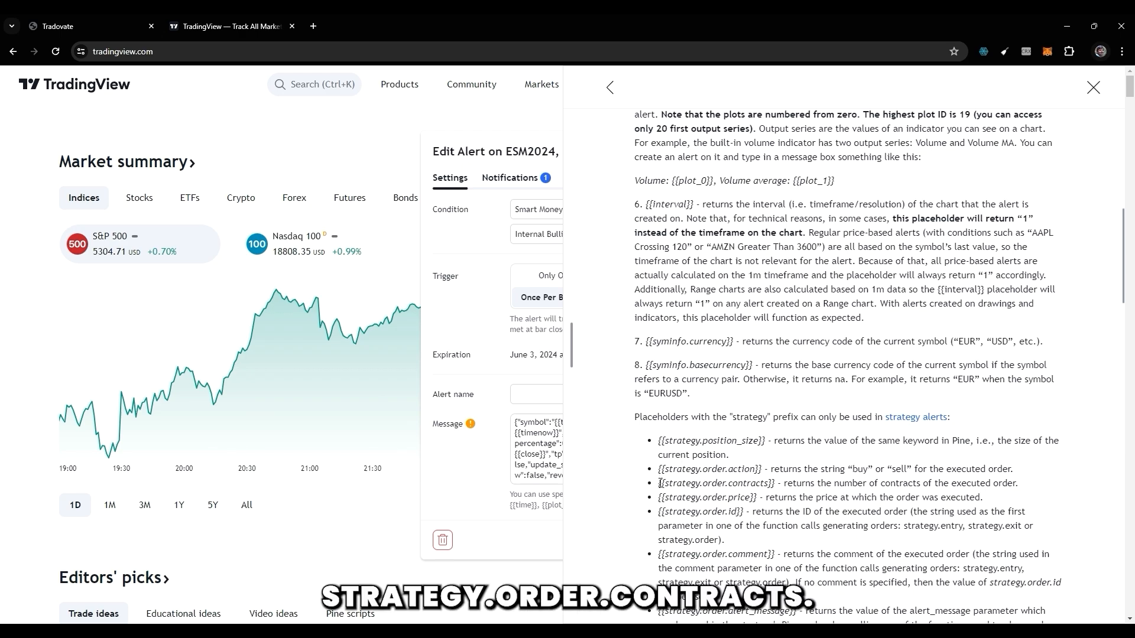
pyautogui.moveTo(660, 484); pyautogui.dragTo(776, 487)
pyautogui.hotkey('ctrl', 'c')
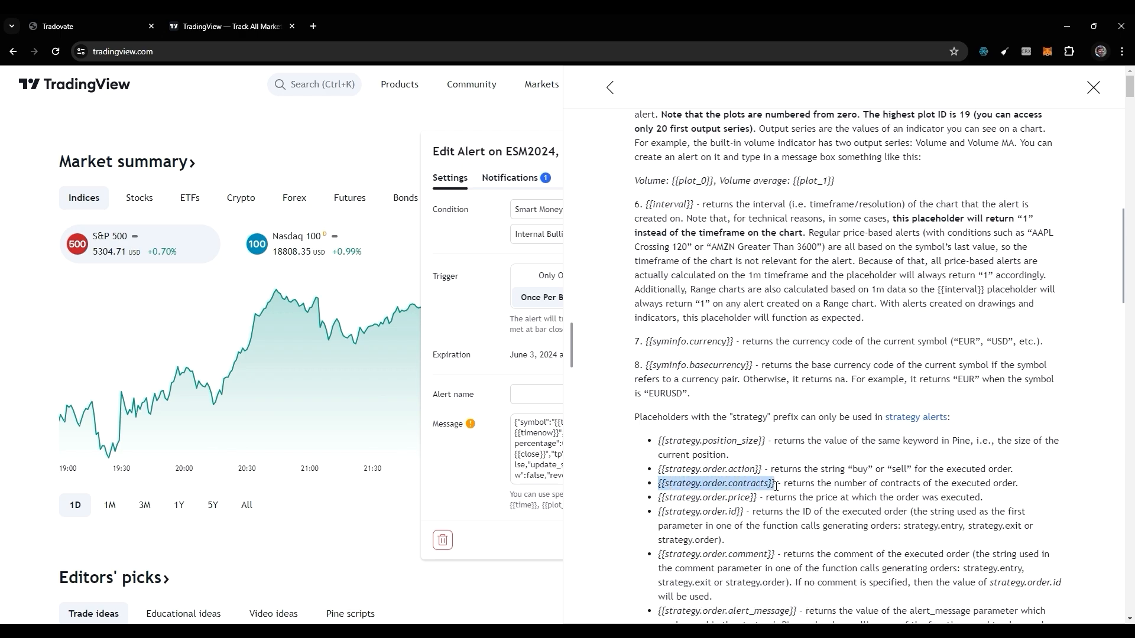
pyautogui.hotkey('alt', 'Tab')
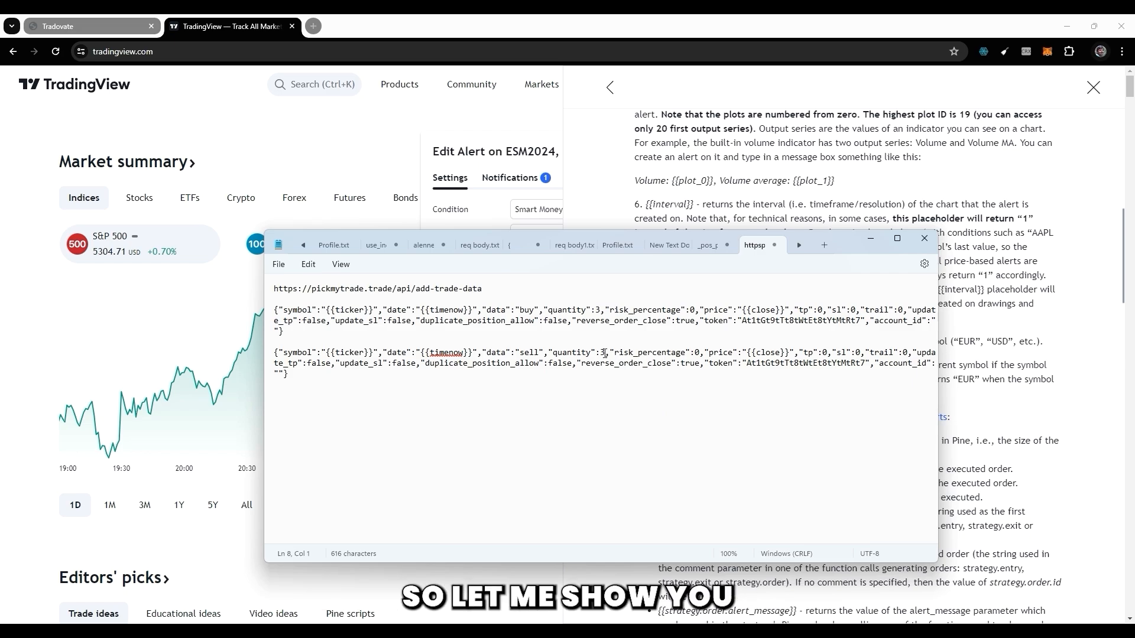
pyautogui.doubleClick(602, 353)
pyautogui.click(557, 437)
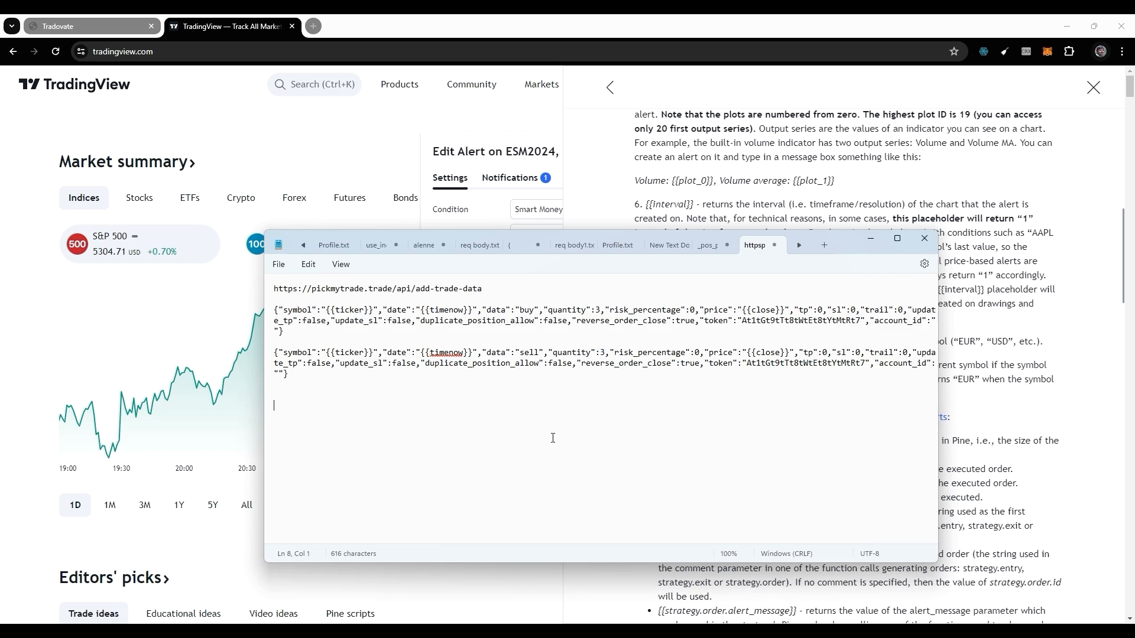
pyautogui.hotkey('ctrl', 'v')
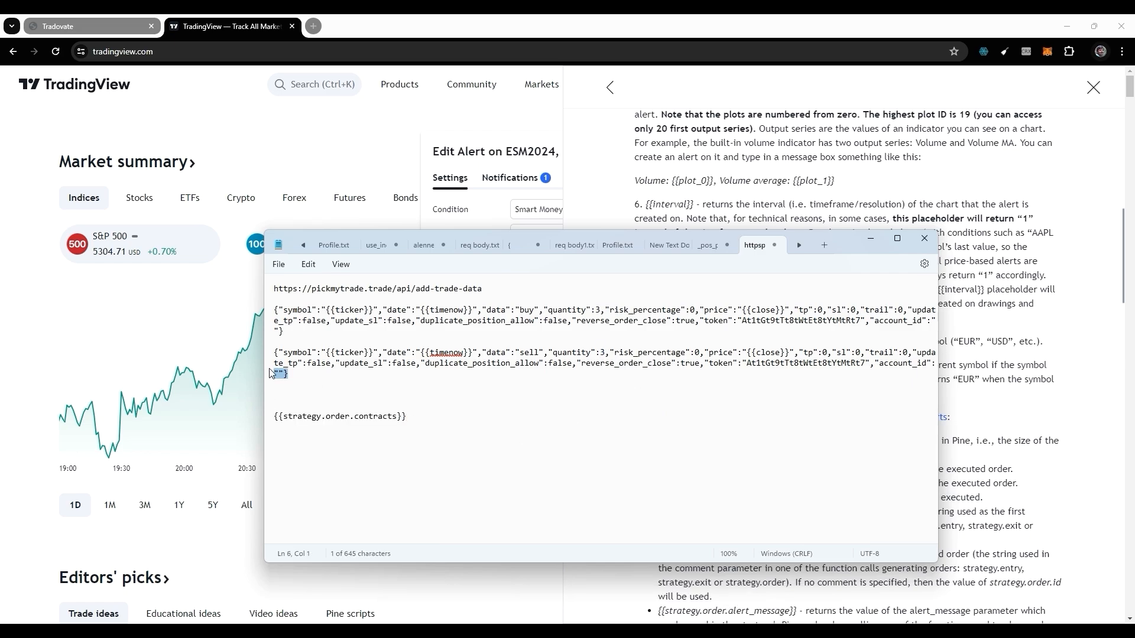
# Copy the sell alert message with its account token and paste it below the {{strategy.order.contracts}} placeholder in Notepad.
pyautogui.moveTo(289, 374); pyautogui.dragTo(275, 342)
pyautogui.hotkey('ctrl', 'c')
pyautogui.click(463, 435)
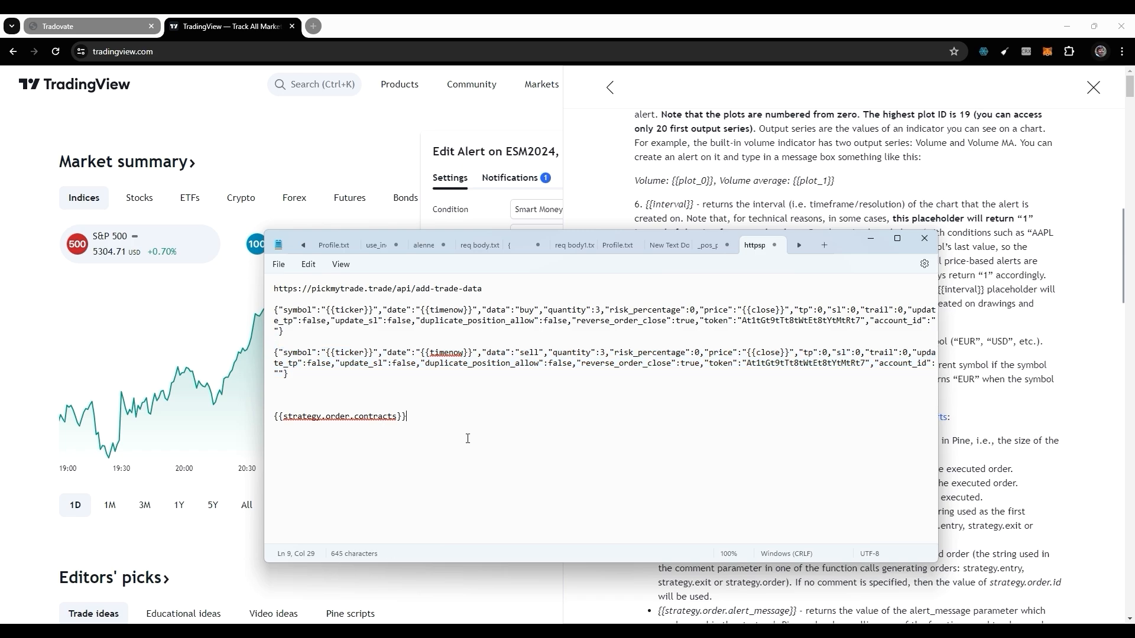
pyautogui.press('Return')
pyautogui.press('Return')
pyautogui.press('Return')
pyautogui.hotkey('ctrl', 'v')
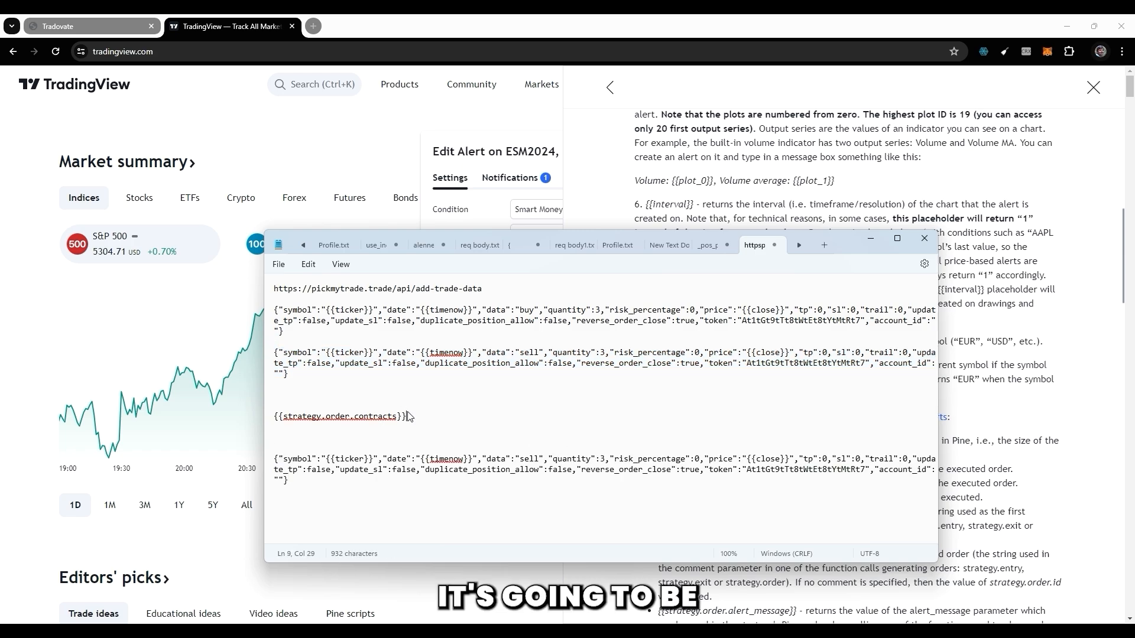
# Replace the quantity value of the copied sell alert in Notepad with "{{strategy.order.contracts}}" in double quotes.
pyautogui.moveTo(407, 417); pyautogui.dragTo(277, 422)
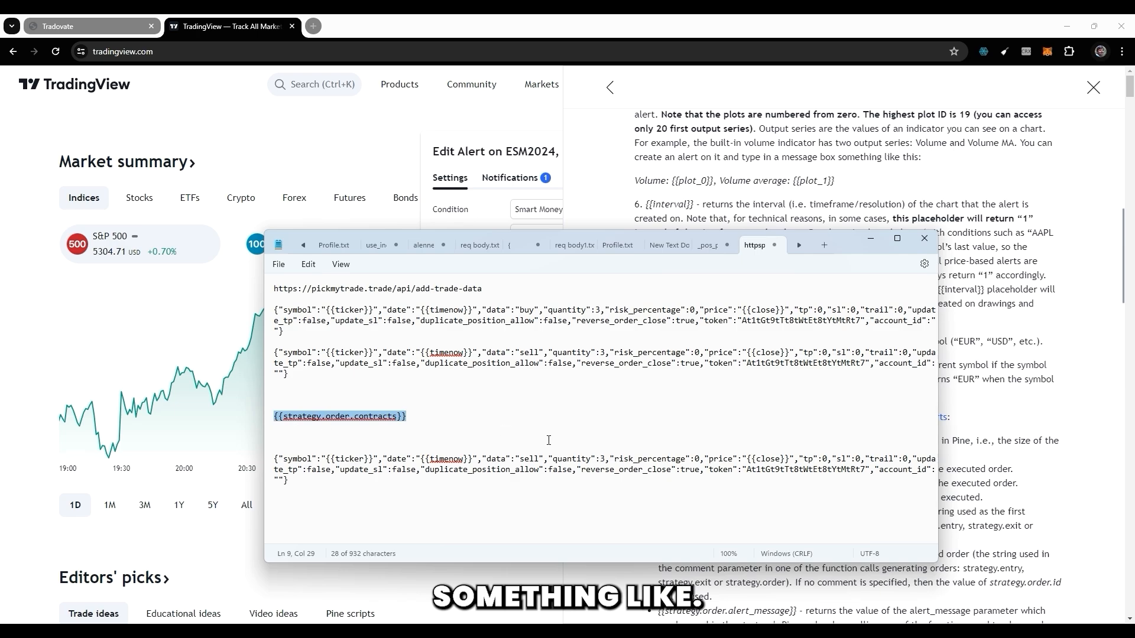
pyautogui.doubleClick(603, 460)
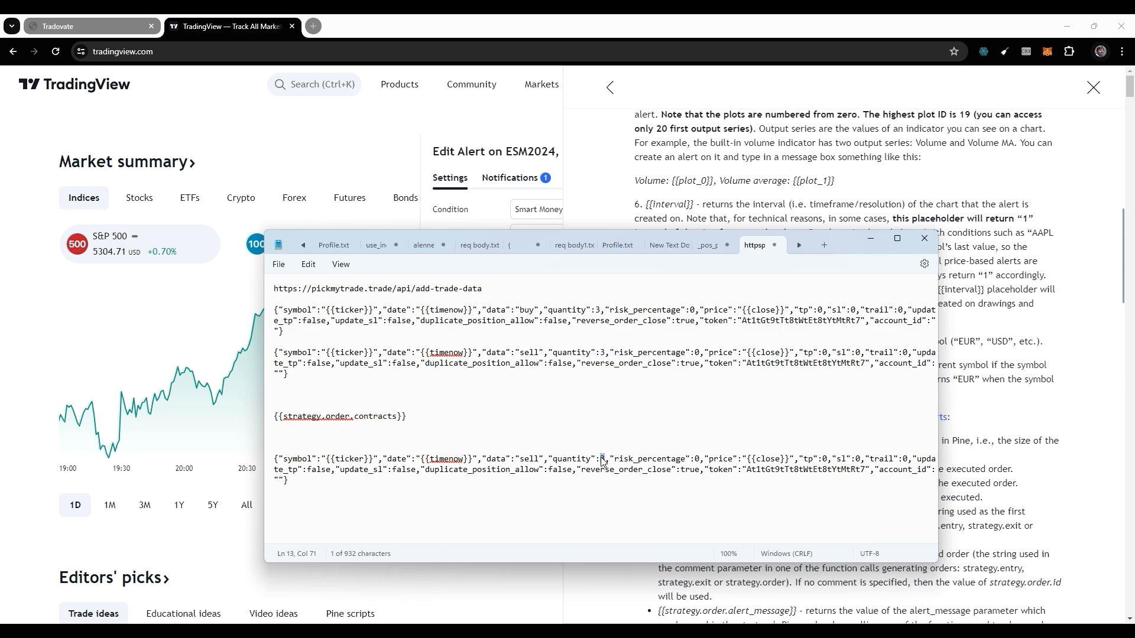
pyautogui.click(604, 461)
pyautogui.write('{{strategy.order.contracts}}')
pyautogui.write('"')
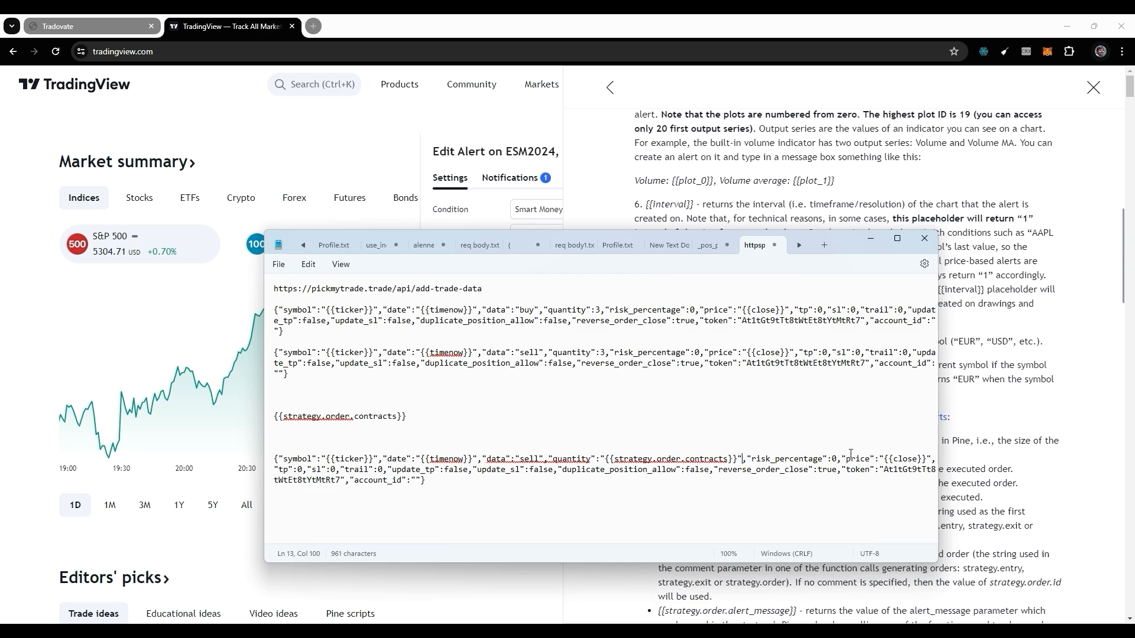
# Copy the {{strategy.order.action}} placeholder from the TradingView help and paste it over the word quantity in Notepad's last alert.
pyautogui.hotkey('alt', 'Tab')
pyautogui.moveTo(658, 469); pyautogui.dragTo(762, 469)
pyautogui.hotkey('ctrl', 'c')
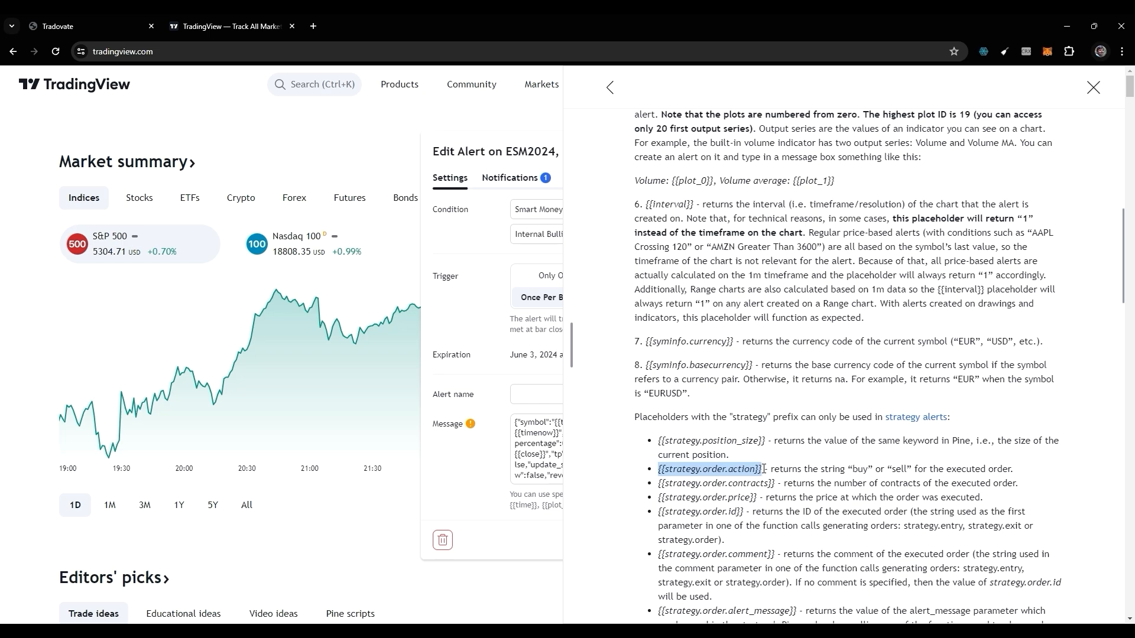
pyautogui.hotkey('alt', 'Tab')
pyautogui.doubleClick(571, 459)
pyautogui.hotkey('ctrl', 'v')
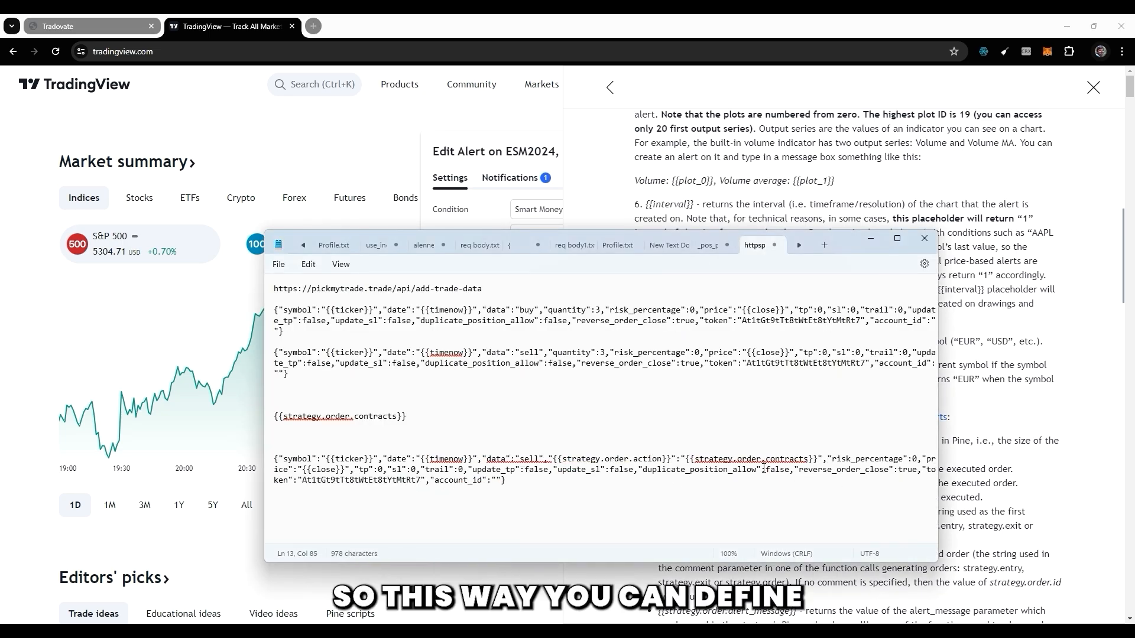
# Examine the quantity, risk_percentage and sl fields of the original sell alert in Notepad.
pyautogui.moveTo(742, 470); pyautogui.dragTo(793, 455)
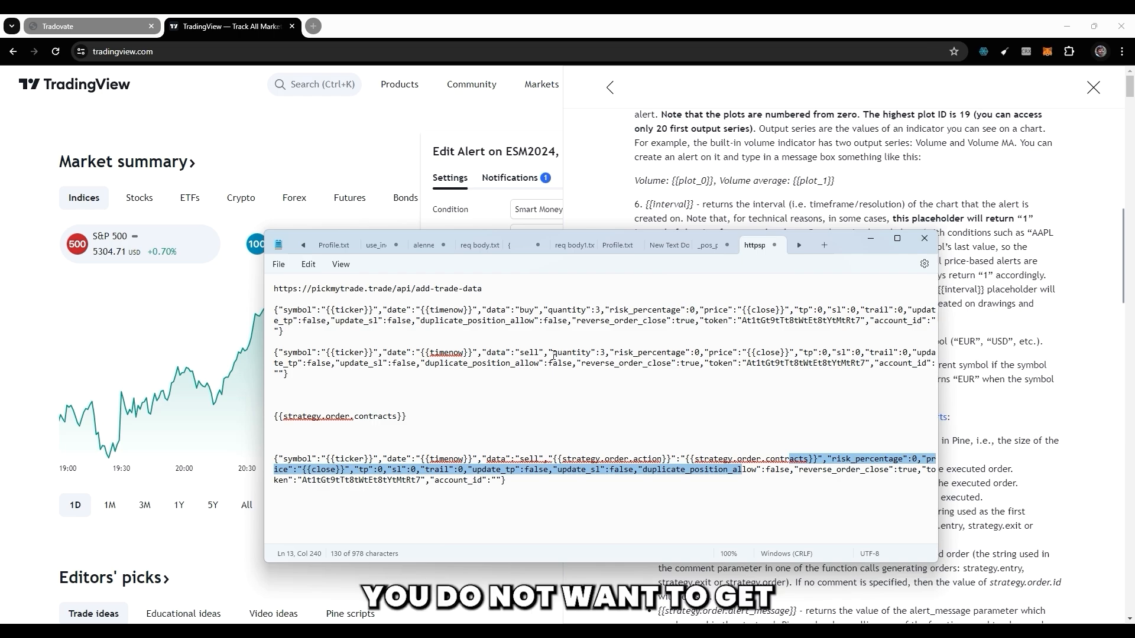
pyautogui.moveTo(548, 352); pyautogui.dragTo(684, 355)
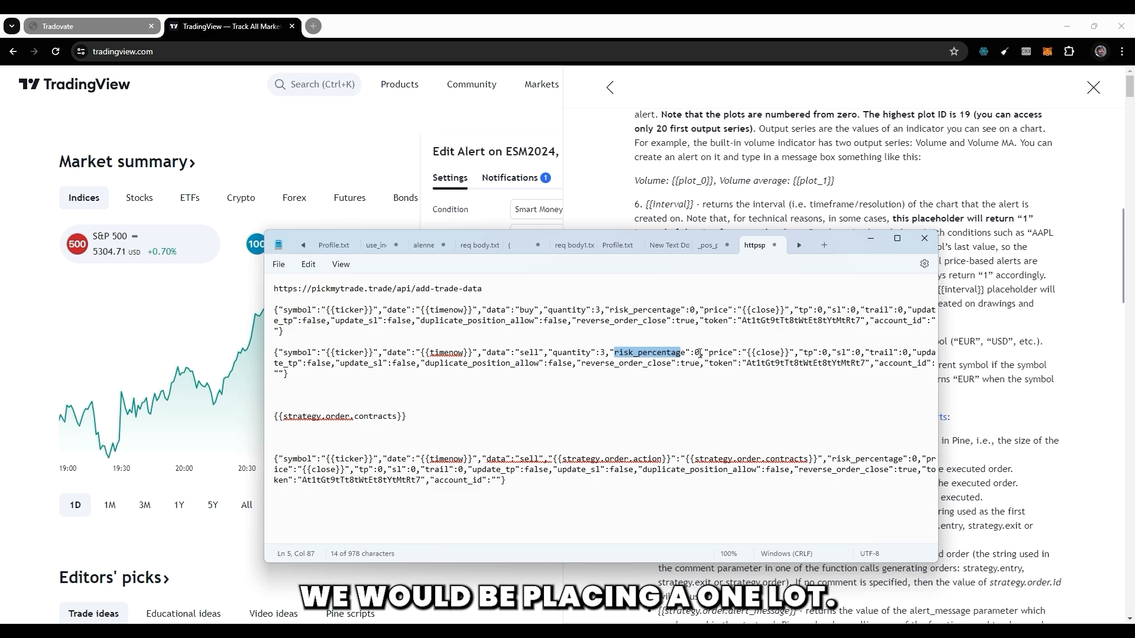
pyautogui.doubleClick(696, 353)
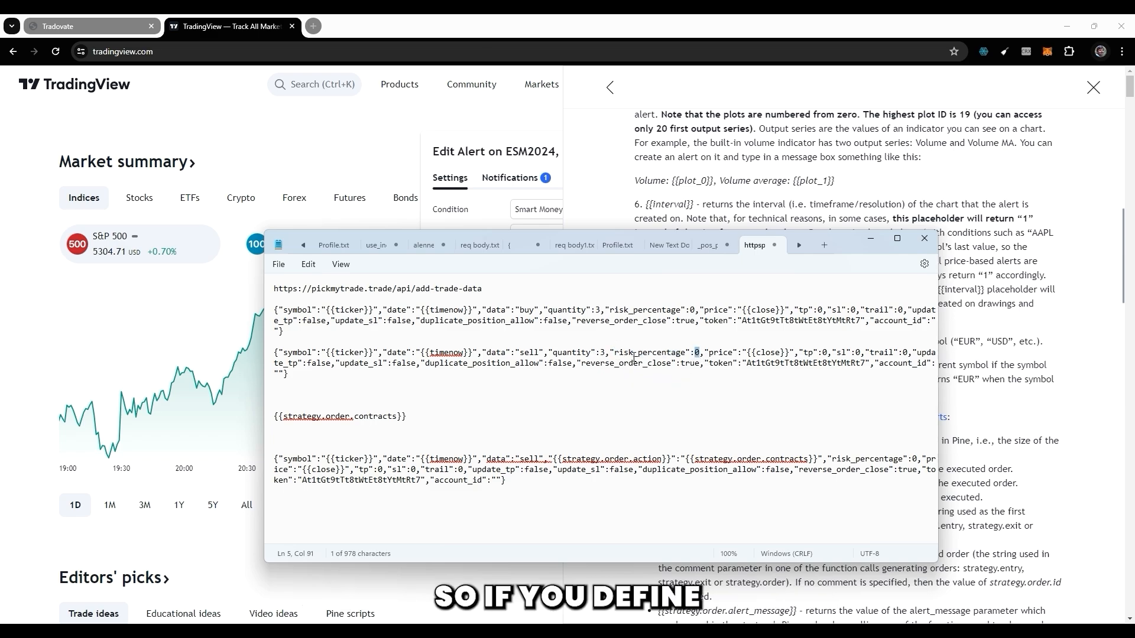
pyautogui.moveTo(633, 354); pyautogui.dragTo(695, 354)
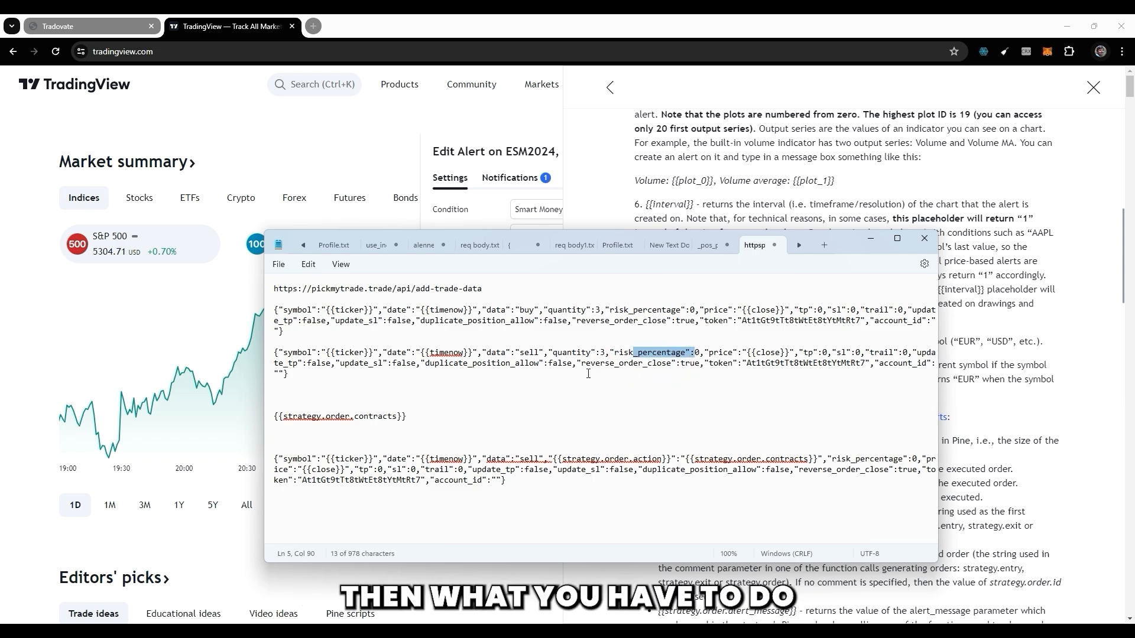
pyautogui.moveTo(852, 353); pyautogui.dragTo(867, 353)
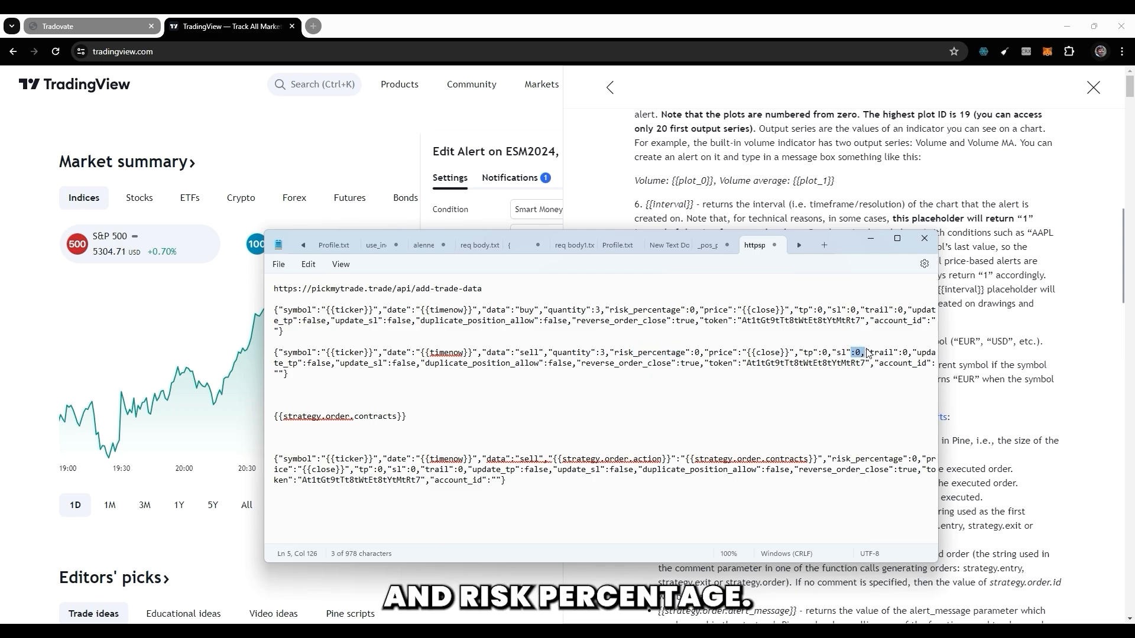
pyautogui.click(604, 353)
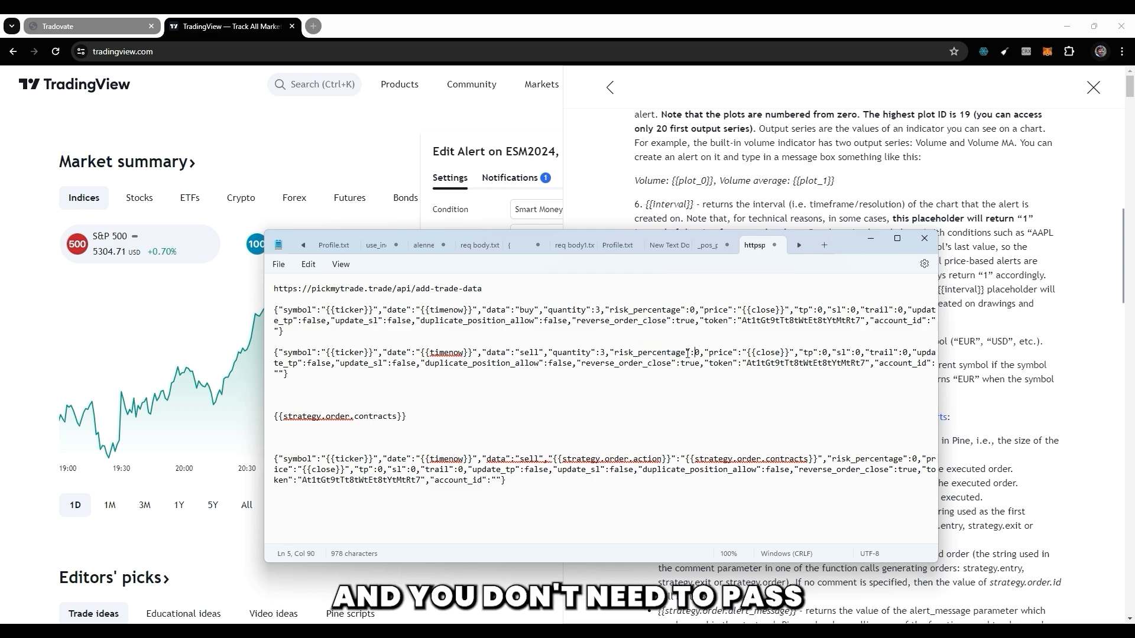
pyautogui.moveTo(604, 353); pyautogui.dragTo(596, 353)
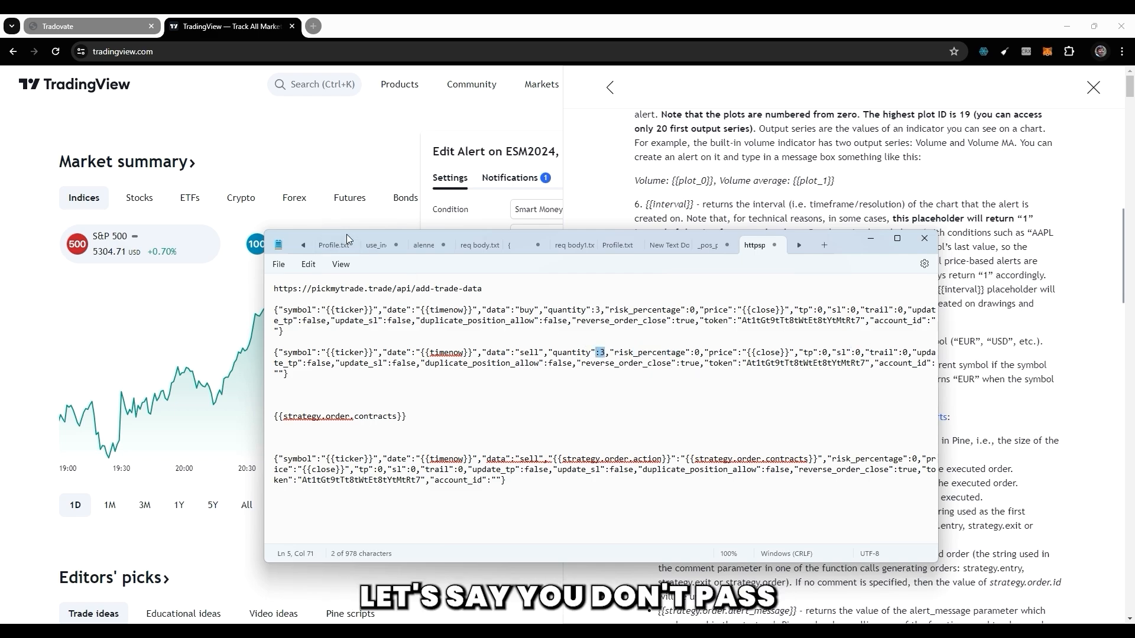
# Show the PickMyTrade settings behind Notepad, uncover the COMMON row, and compare it with the sell alert's sl, risk_percentage and quantity fields.
pyautogui.click(99, 25)
pyautogui.hotkey('alt', 'Tab')
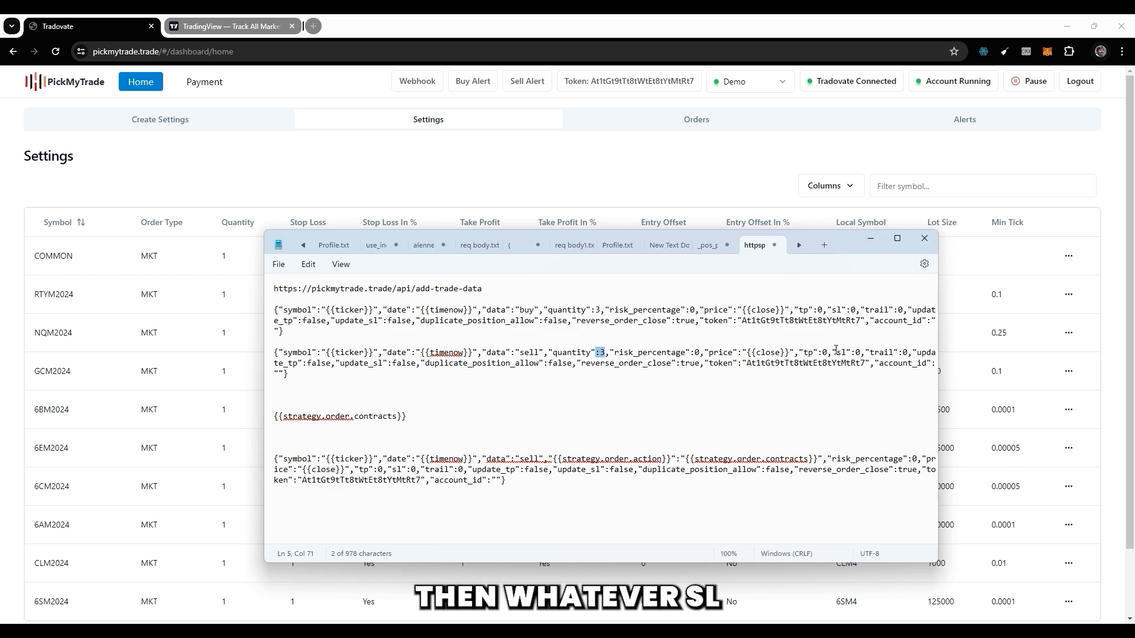
pyautogui.moveTo(841, 353); pyautogui.dragTo(850, 353)
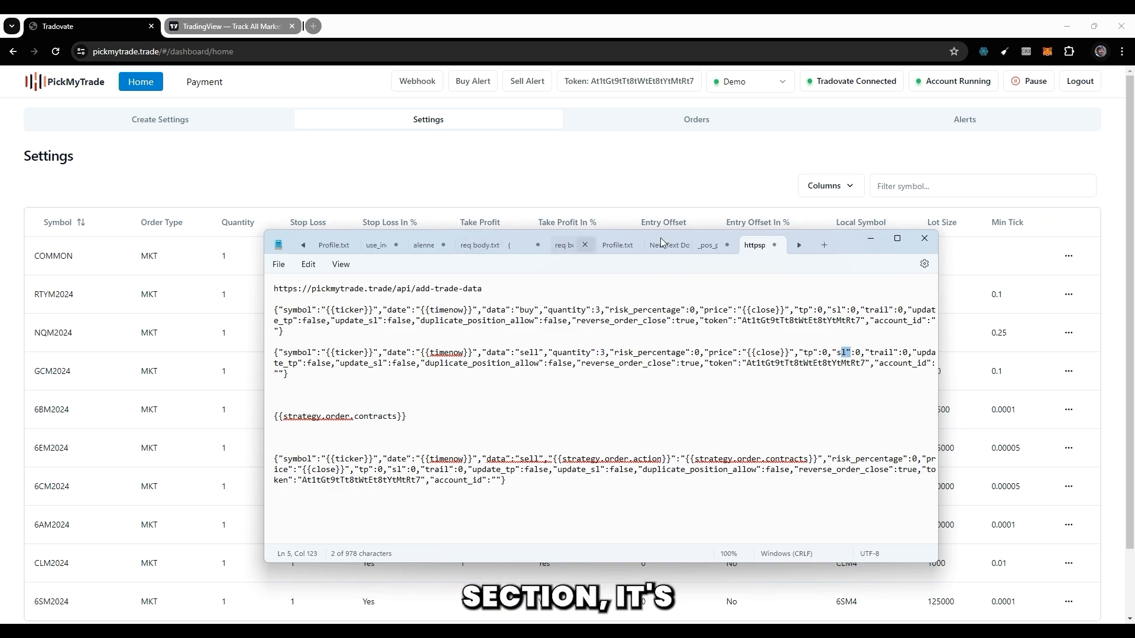
pyautogui.moveTo(839, 242); pyautogui.dragTo(826, 286)
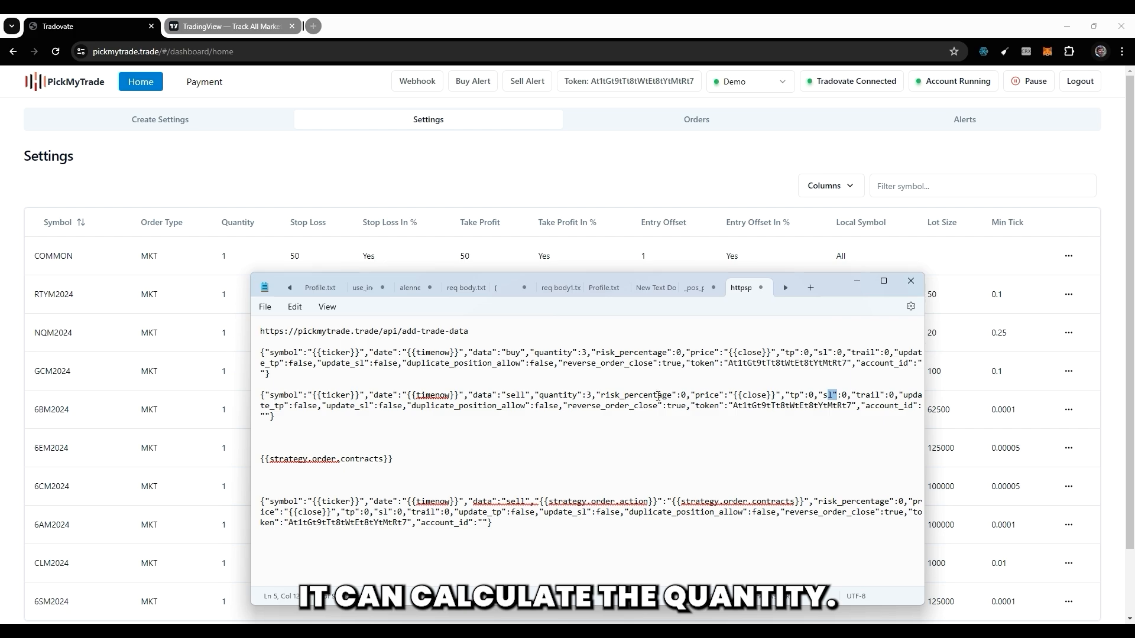
pyautogui.moveTo(676, 395); pyautogui.dragTo(682, 395)
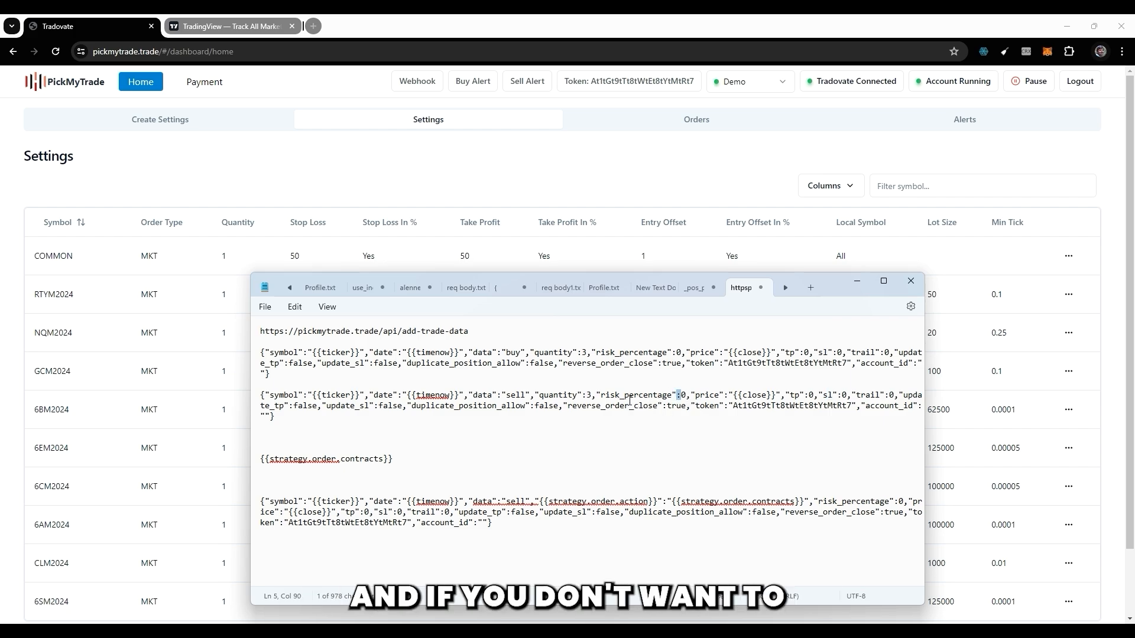
pyautogui.moveTo(585, 395); pyautogui.dragTo(580, 396)
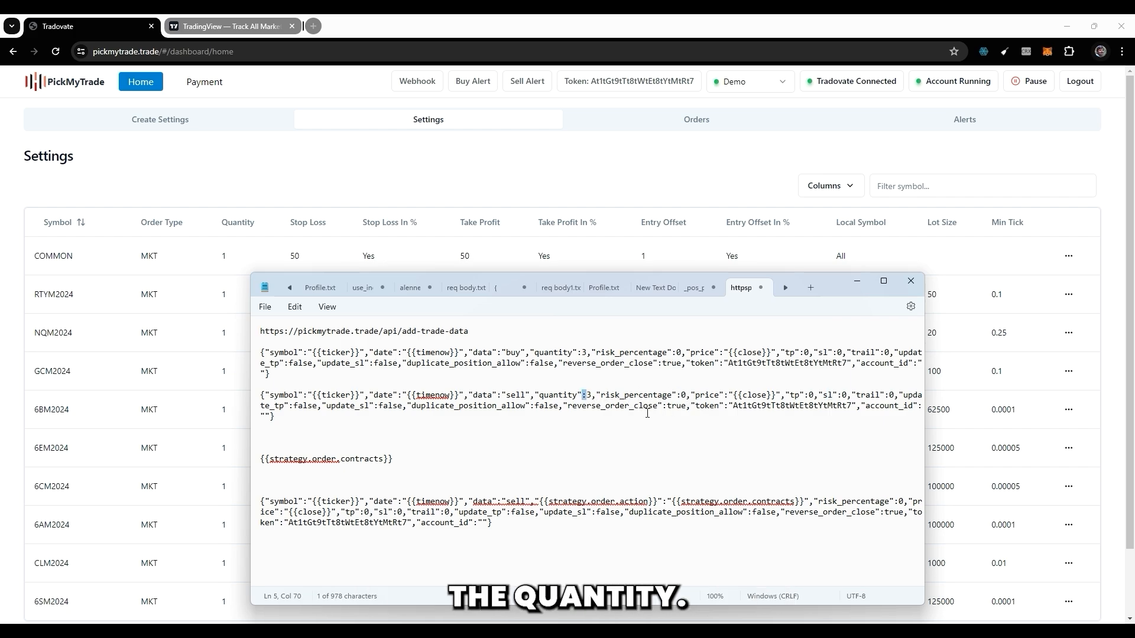
# Examine the price field and its {{close}} placeholder in the original sell alert.
pyautogui.doubleClick(709, 395)
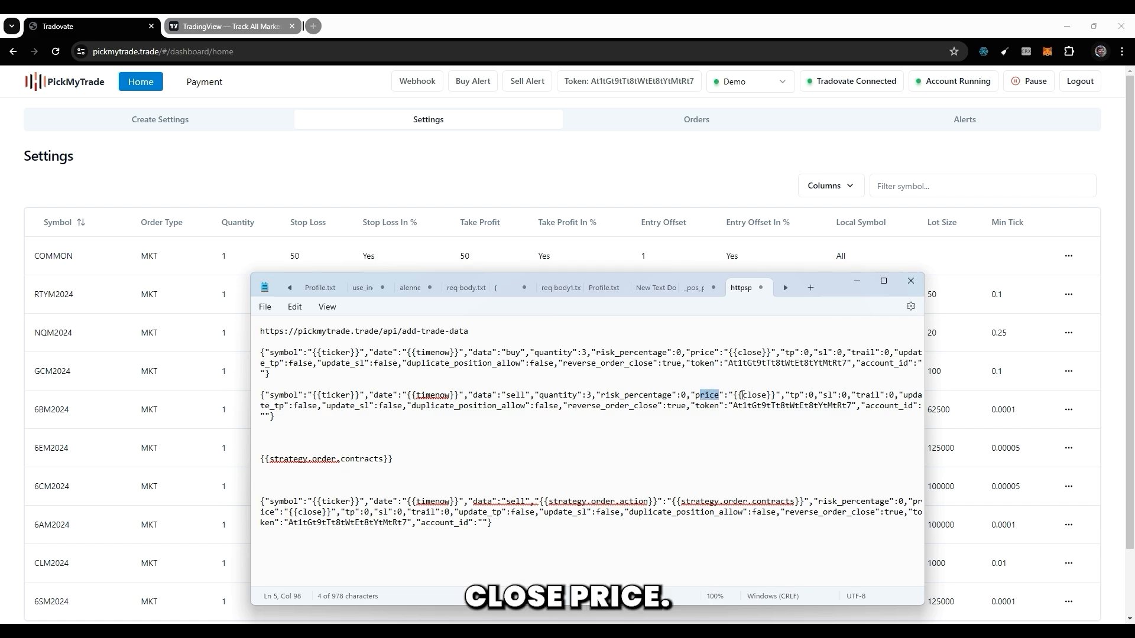
pyautogui.click(735, 395)
pyautogui.moveTo(733, 395); pyautogui.dragTo(776, 399)
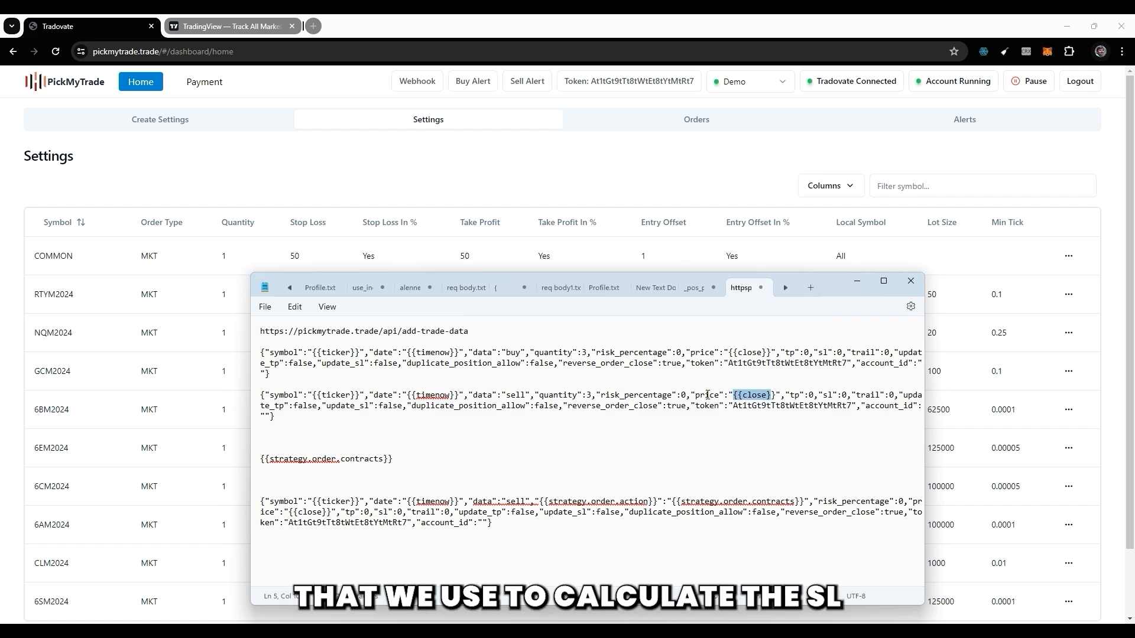
pyautogui.moveTo(686, 396); pyautogui.dragTo(720, 400)
pyautogui.click(726, 395)
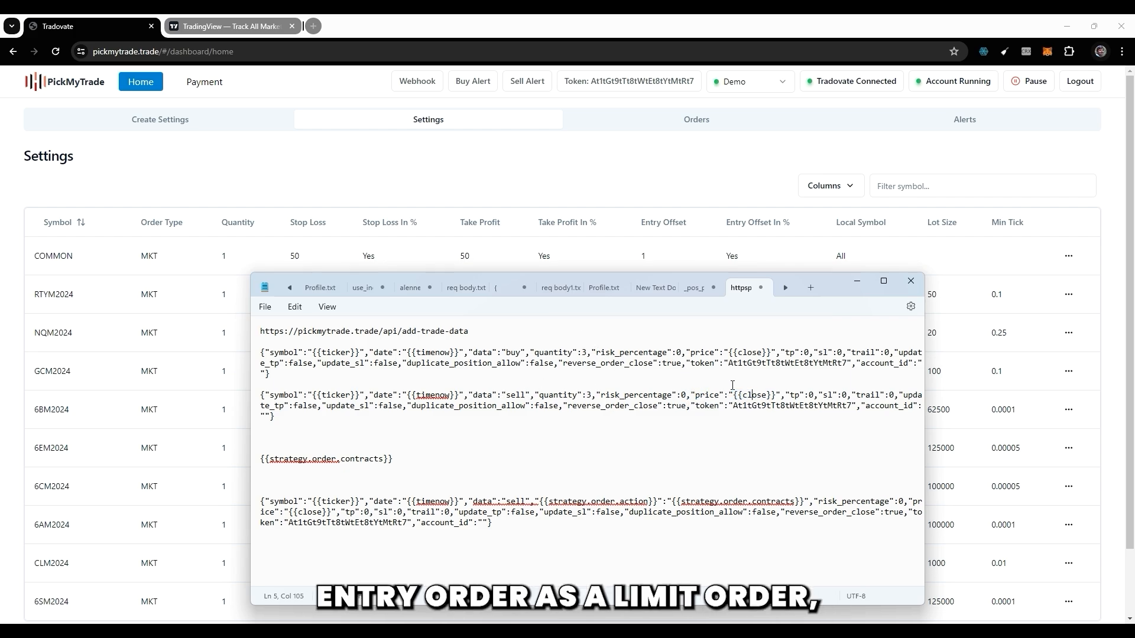
pyautogui.moveTo(729, 395); pyautogui.dragTo(753, 396)
# Review the tp, sl and trail fields of the original sell alert against the stop loss and take profit settings.
pyautogui.click(809, 396)
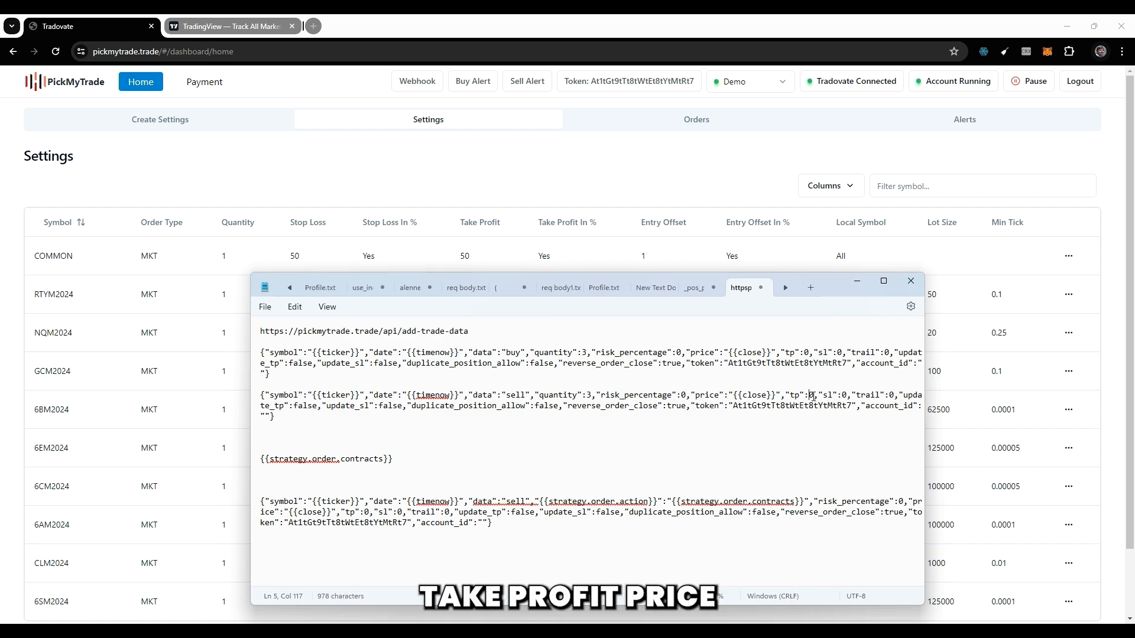
pyautogui.moveTo(806, 396); pyautogui.dragTo(811, 396)
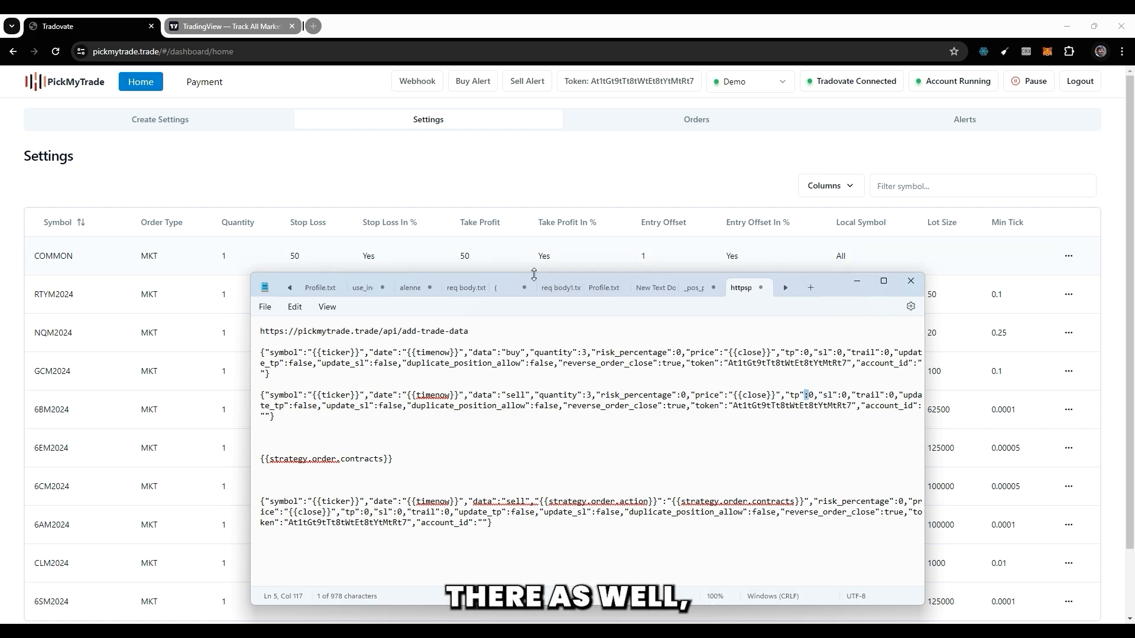
pyautogui.moveTo(828, 397); pyautogui.dragTo(839, 398)
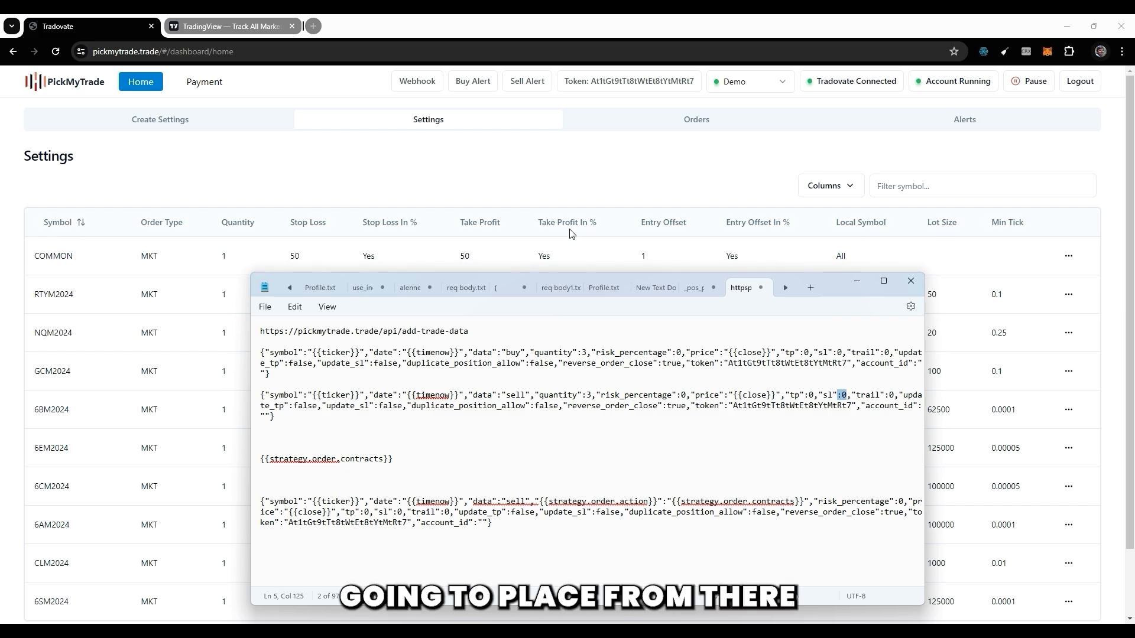
pyautogui.moveTo(856, 395); pyautogui.dragTo(895, 397)
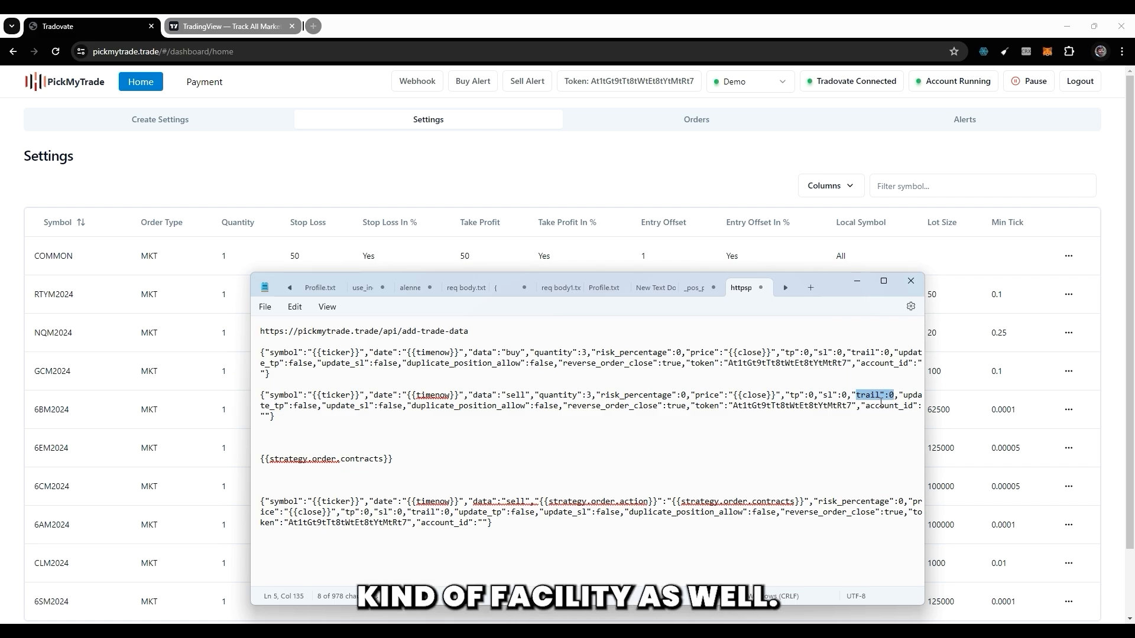
pyautogui.click(881, 402)
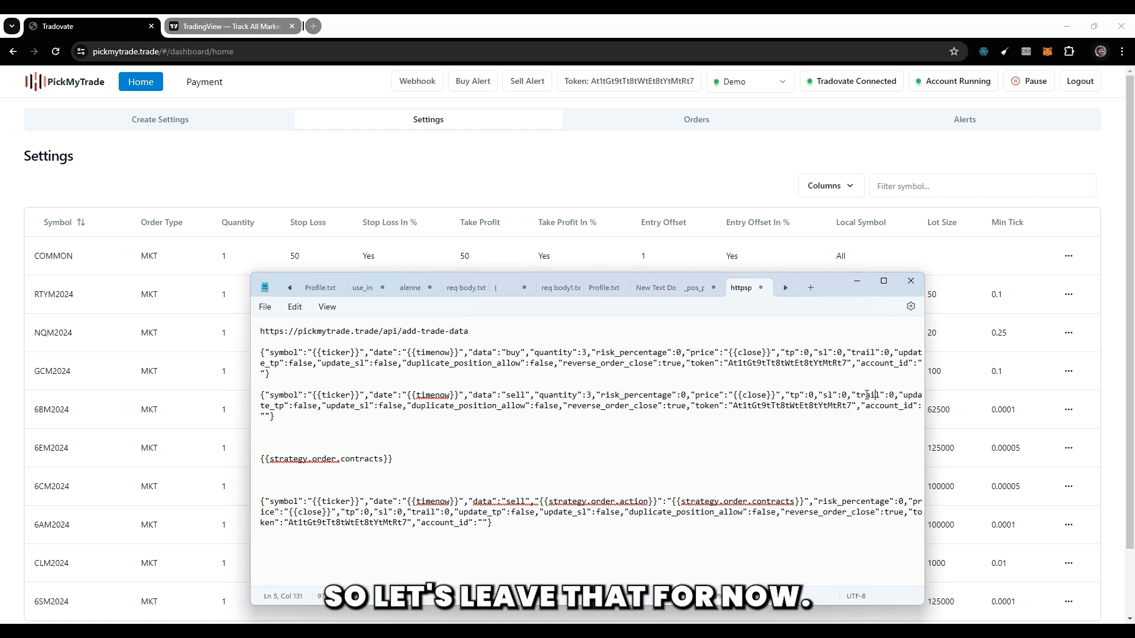
pyautogui.moveTo(861, 396); pyautogui.dragTo(875, 397)
pyautogui.click(873, 398)
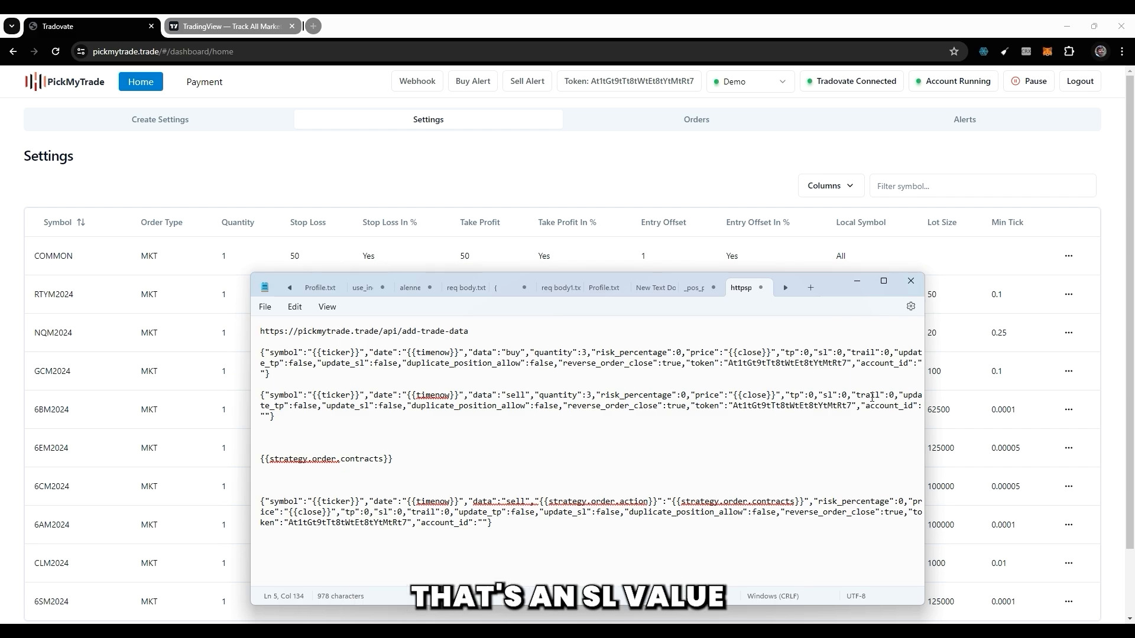
pyautogui.doubleClick(867, 395)
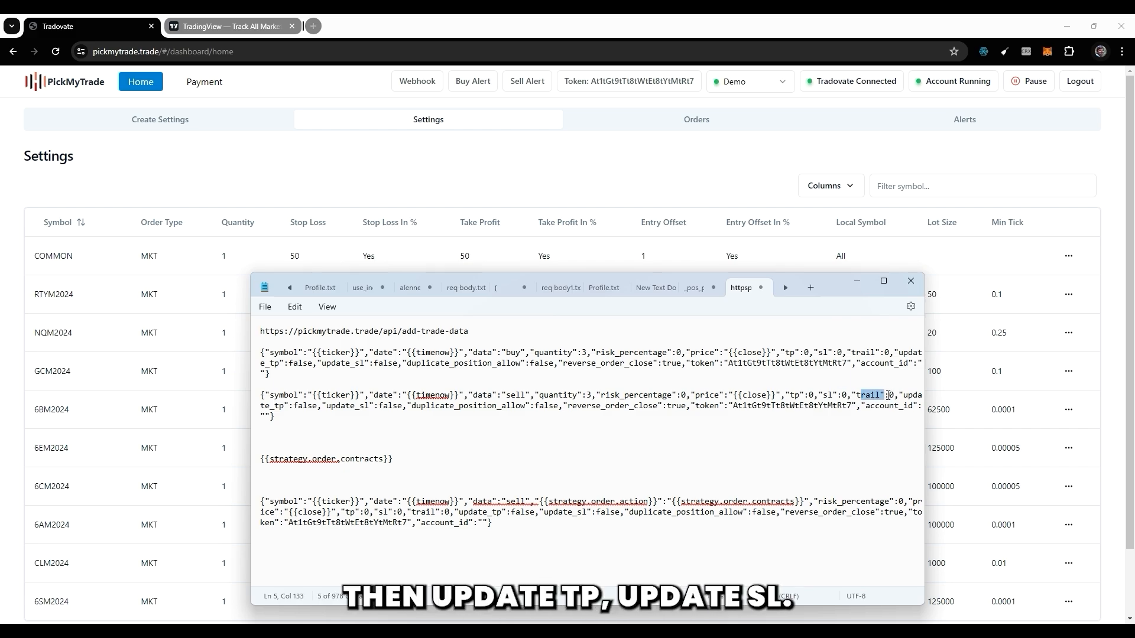
# Examine the update_tp, update_sl and duplicate_position_allow fields of the sell alert, together with its tp and sl values.
pyautogui.click(903, 395)
pyautogui.moveTo(336, 406); pyautogui.dragTo(364, 407)
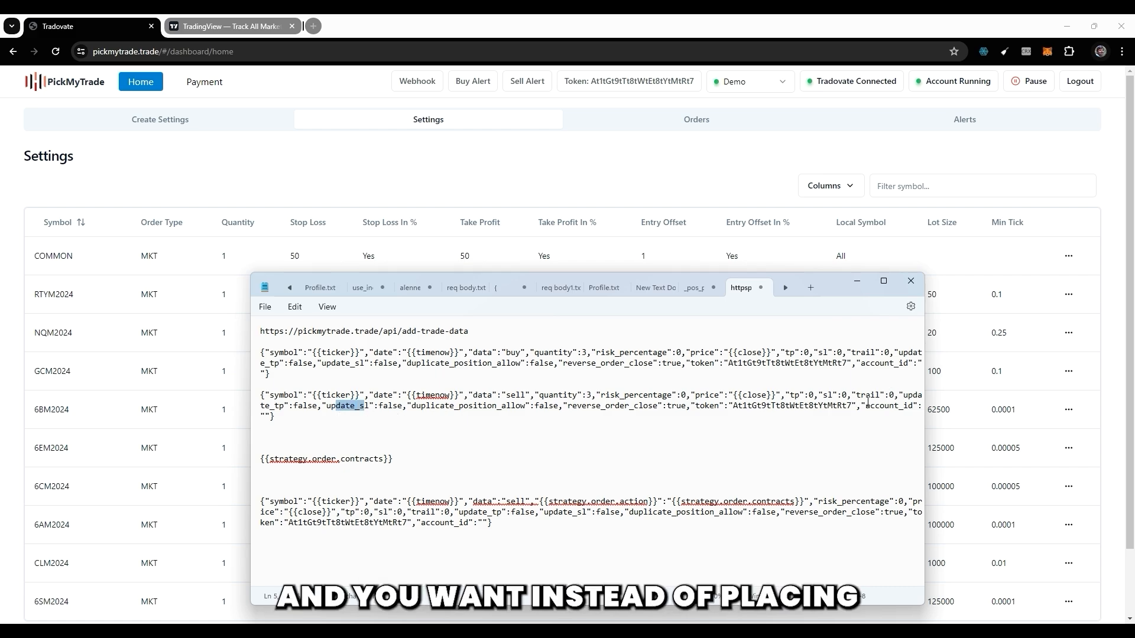
pyautogui.click(810, 396)
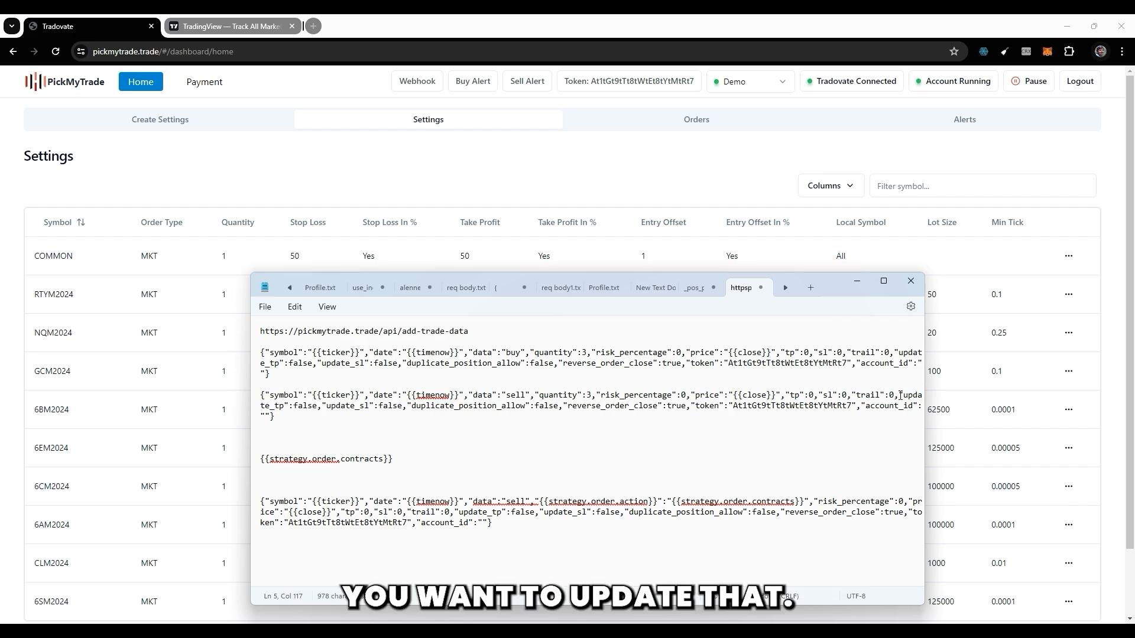
pyautogui.moveTo(898, 395); pyautogui.dragTo(914, 395)
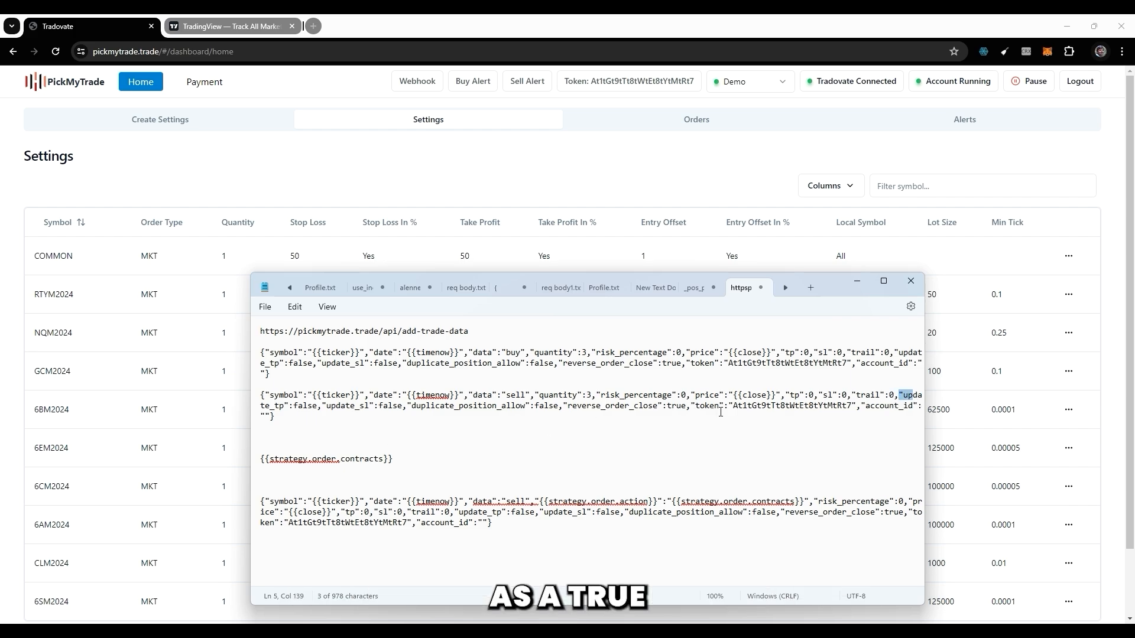
pyautogui.moveTo(808, 395); pyautogui.dragTo(815, 397)
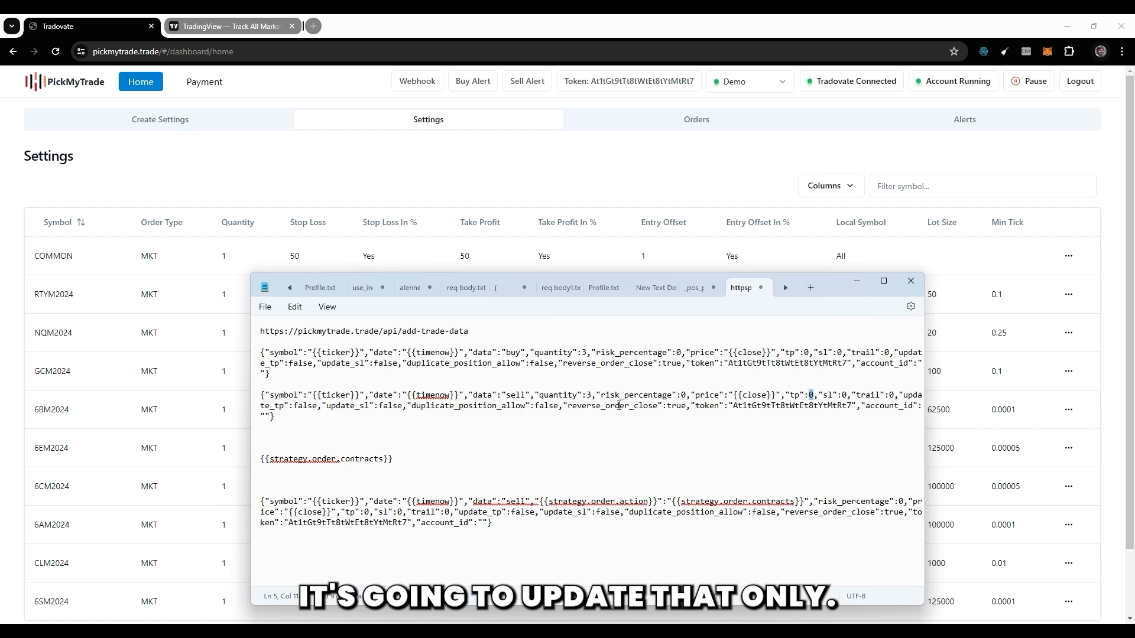
pyautogui.moveTo(376, 406); pyautogui.dragTo(389, 406)
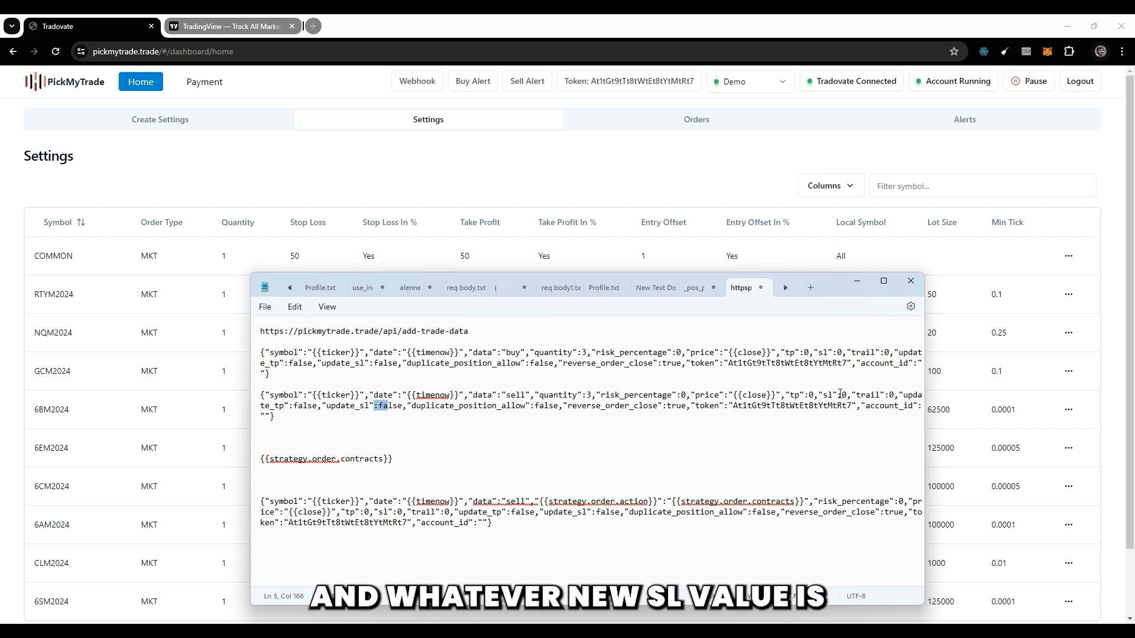
pyautogui.moveTo(837, 395); pyautogui.dragTo(843, 395)
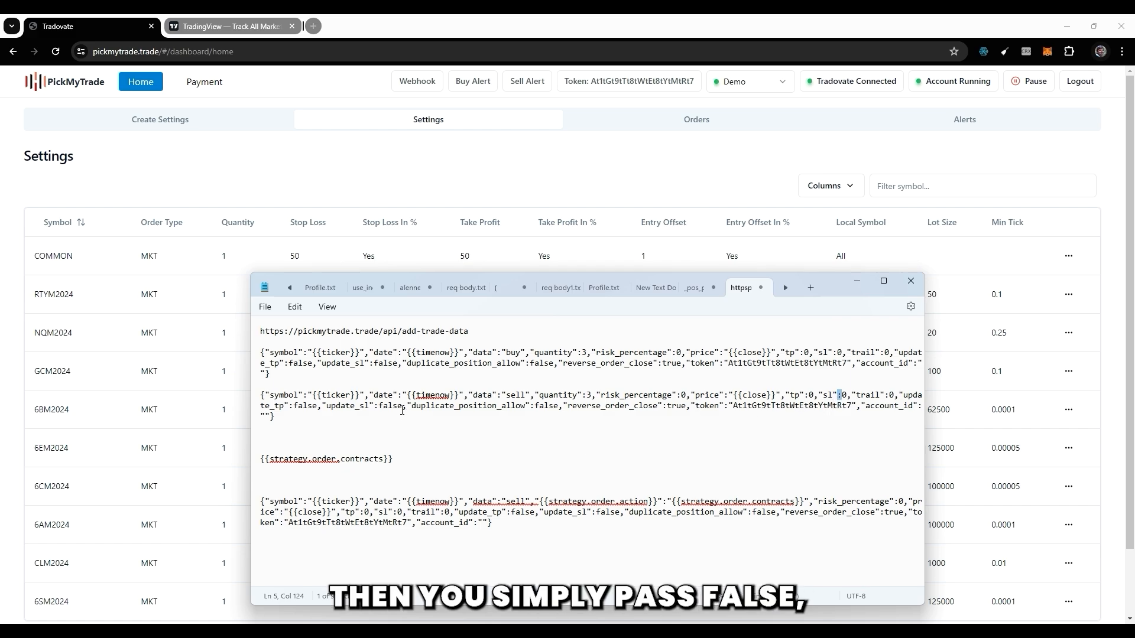
pyautogui.moveTo(403, 406); pyautogui.dragTo(394, 406)
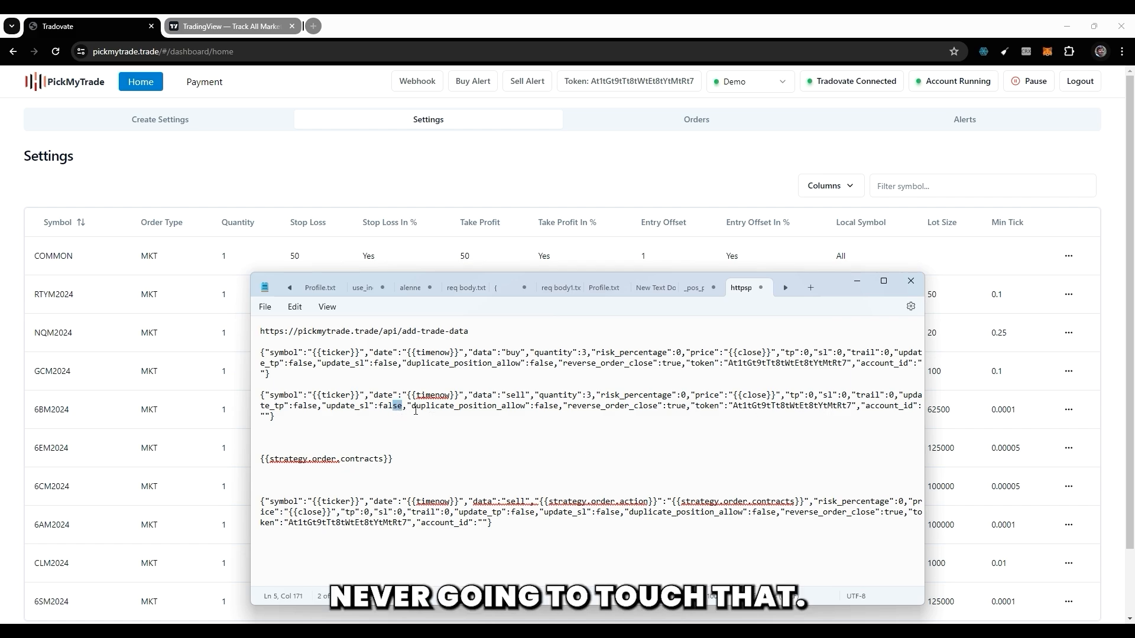
pyautogui.moveTo(299, 407); pyautogui.dragTo(540, 417)
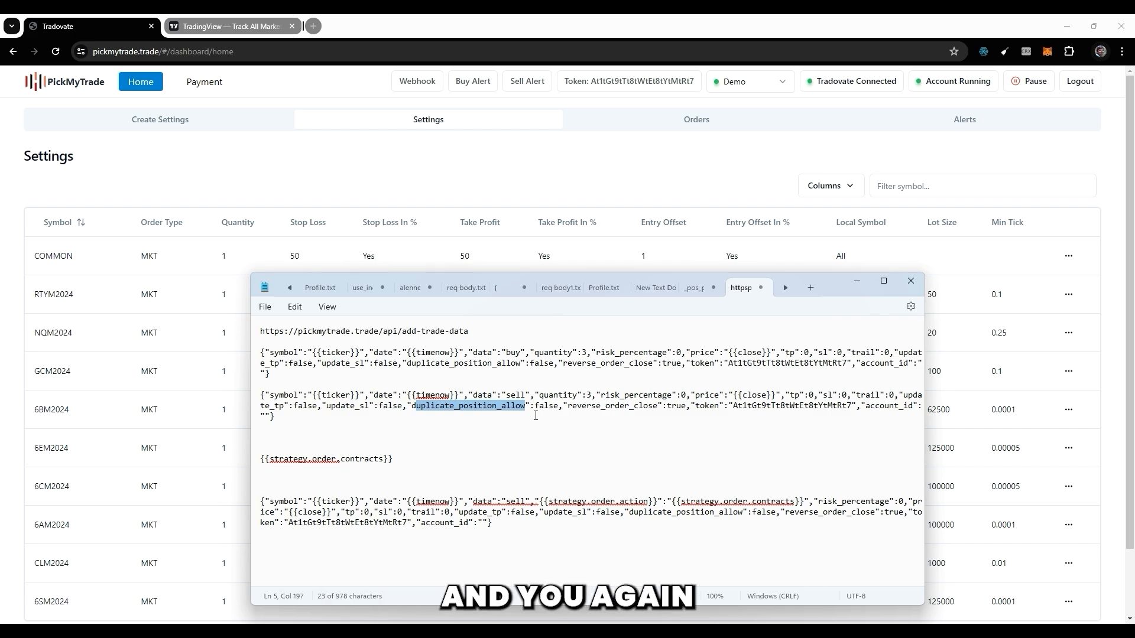
# Examine the duplicate_position_allow and reverse_order_close fields of the original sell alert.
pyautogui.click(535, 406)
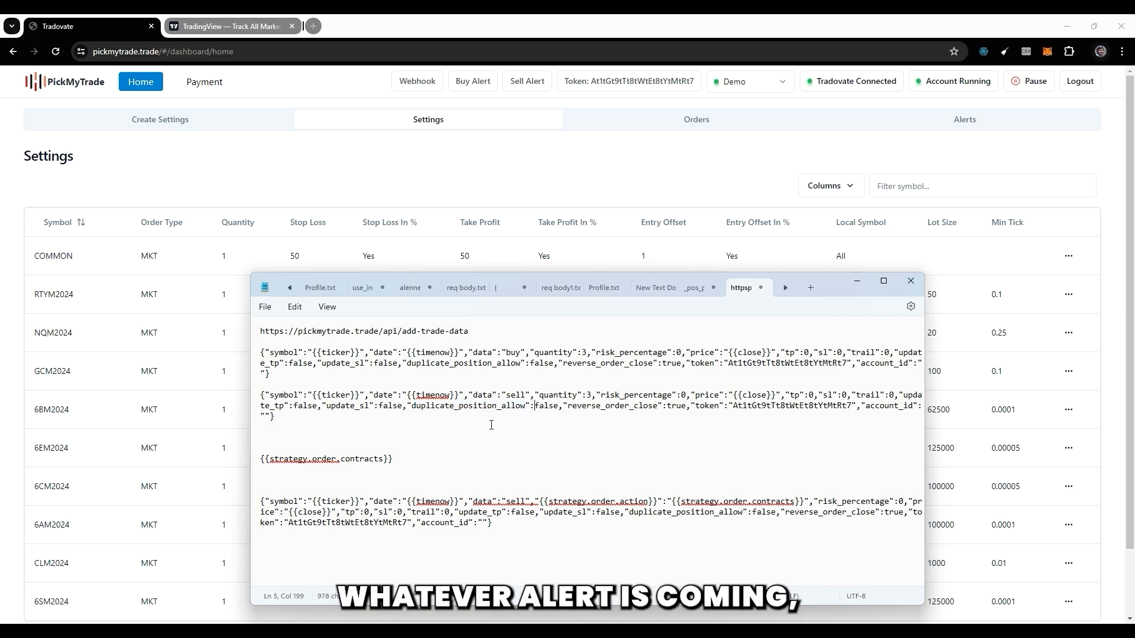
pyautogui.moveTo(549, 410); pyautogui.dragTo(635, 410)
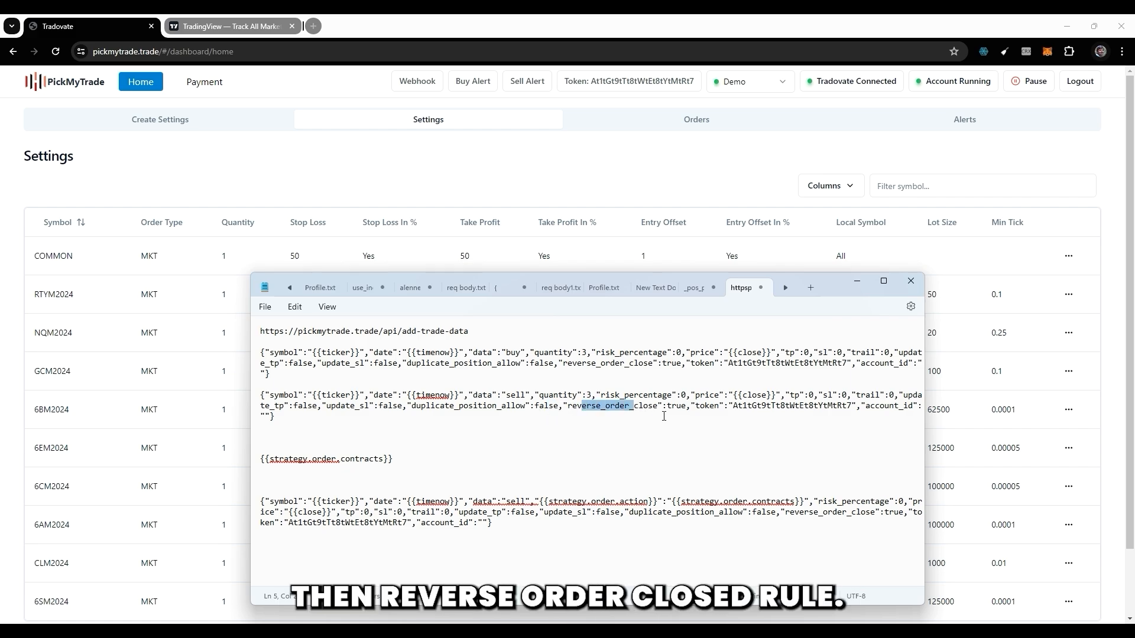
pyautogui.click(590, 409)
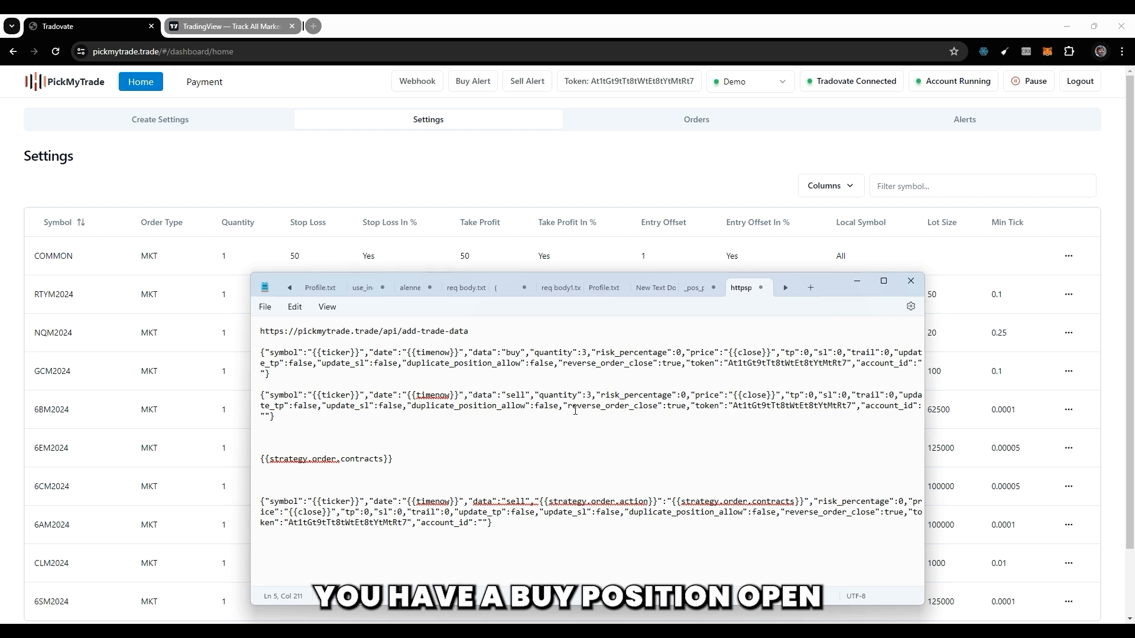
pyautogui.moveTo(606, 409); pyautogui.dragTo(676, 409)
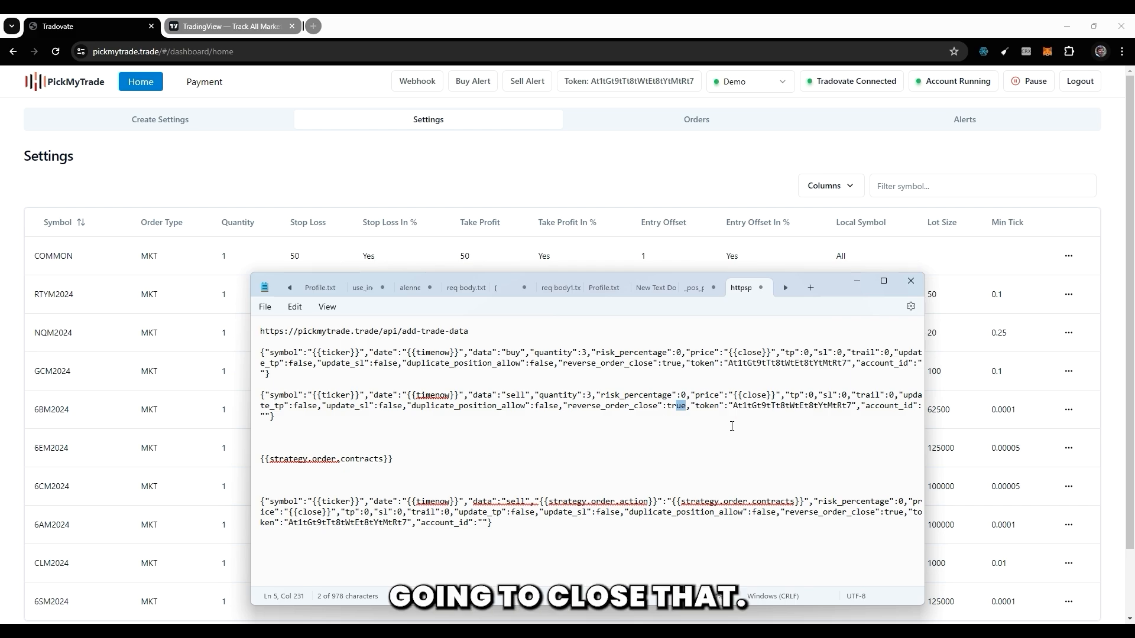
# Review the token and account_id fields at the end of the original sell alert.
pyautogui.moveTo(733, 405); pyautogui.dragTo(842, 406)
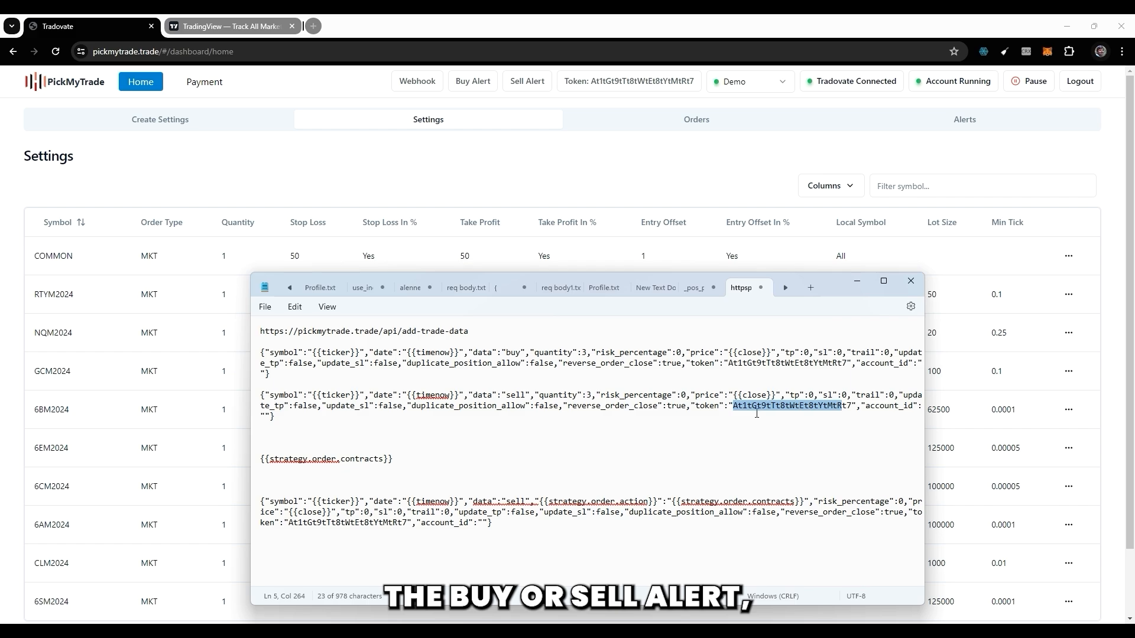
pyautogui.moveTo(881, 407); pyautogui.dragTo(899, 408)
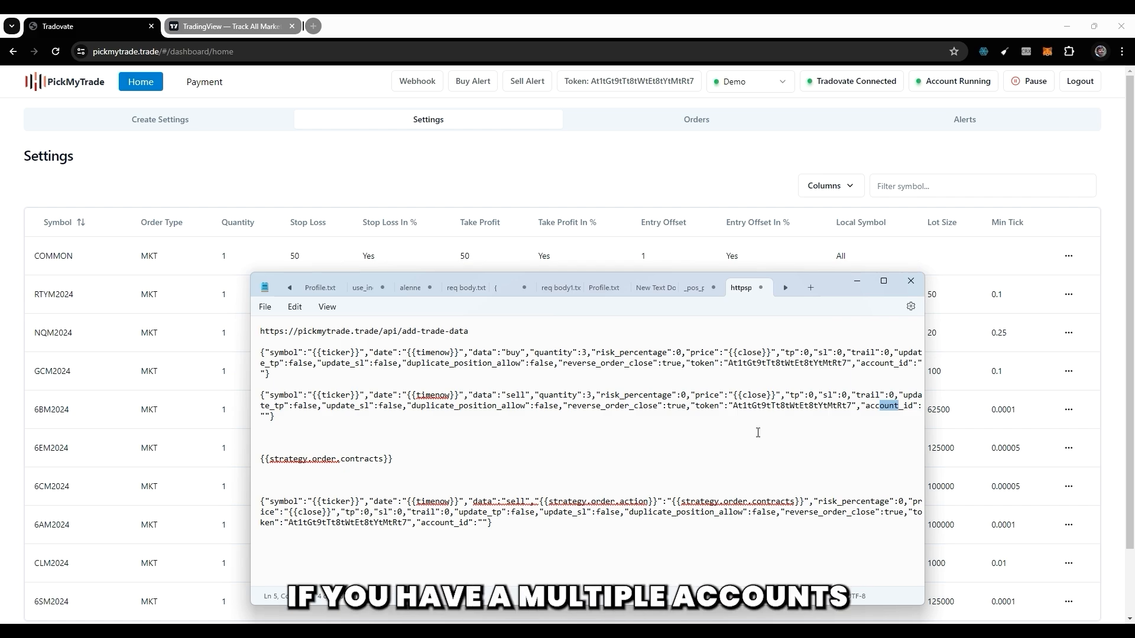
pyautogui.click(273, 416)
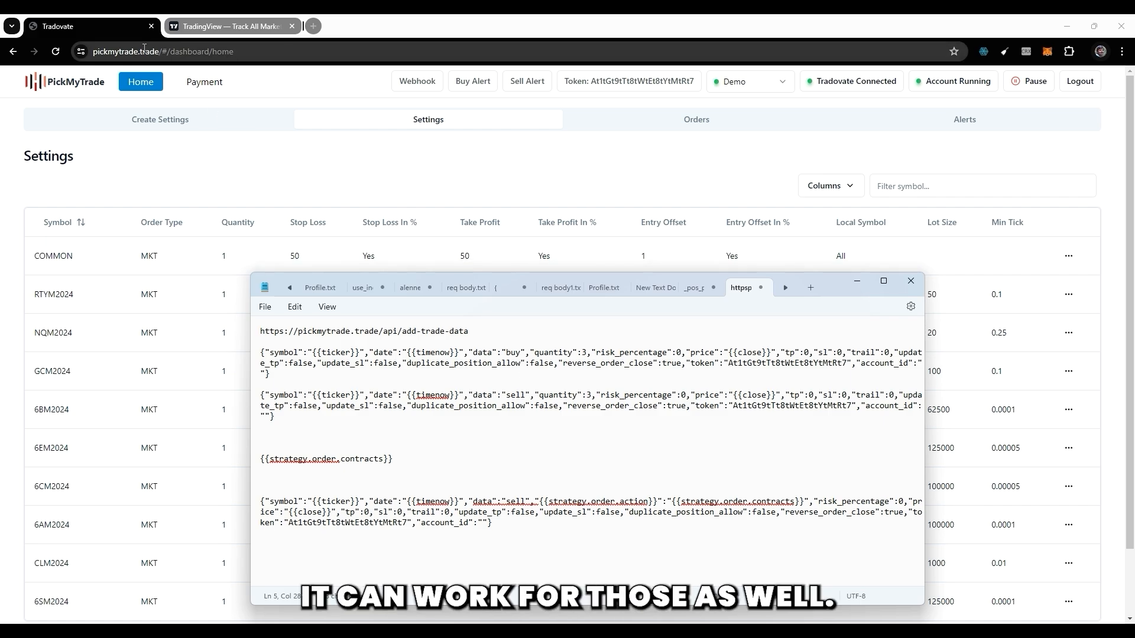
# Open the pickmytrade.trade homepage in a new browser tab and review the How It Works section with its supported signal sources.
pyautogui.moveTo(162, 51); pyautogui.dragTo(84, 54)
pyautogui.hotkey('ctrl', 'c')
pyautogui.click(313, 26)
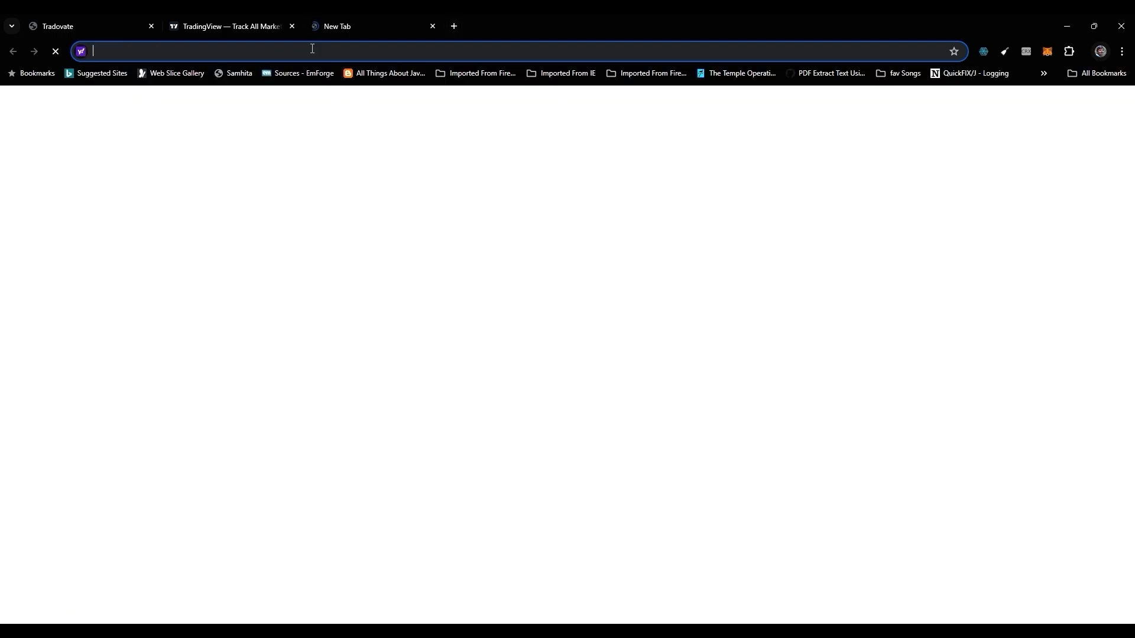
pyautogui.hotkey('ctrl', 'v')
pyautogui.press('Return')
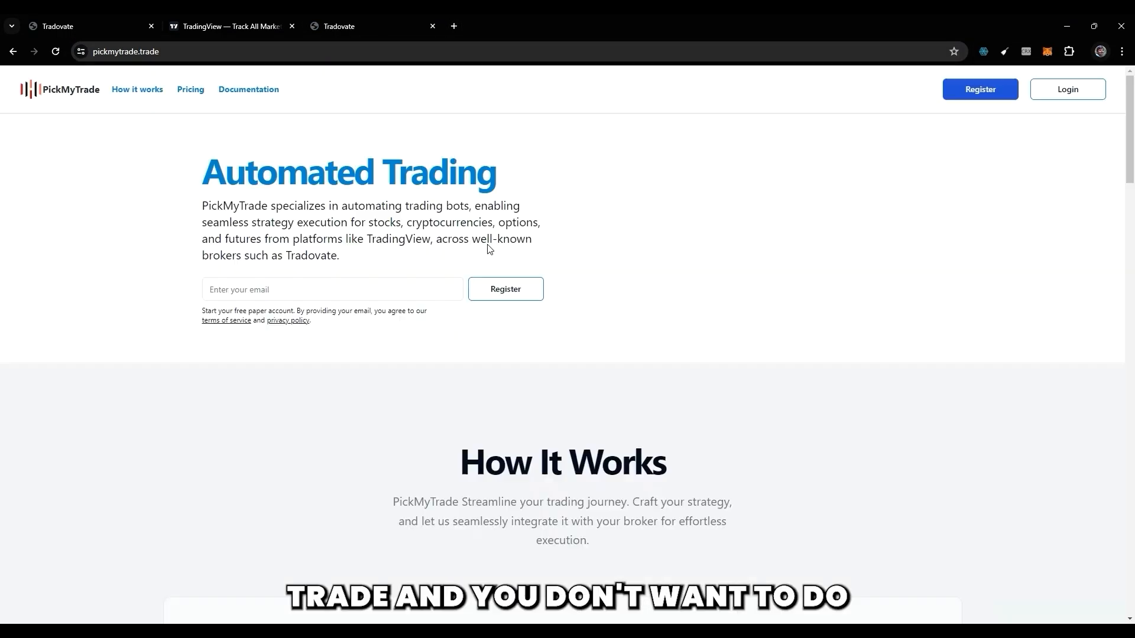
pyautogui.scroll(-5, 648, 325)
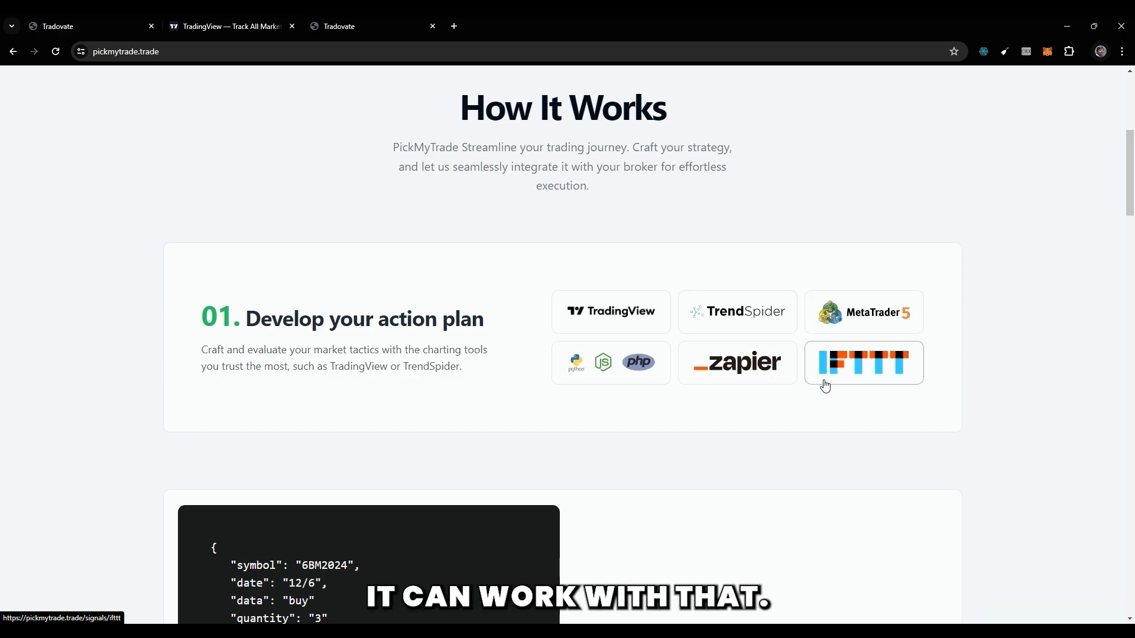
pyautogui.scroll(-9, 825, 385)
pyautogui.scroll(-6, 826, 386)
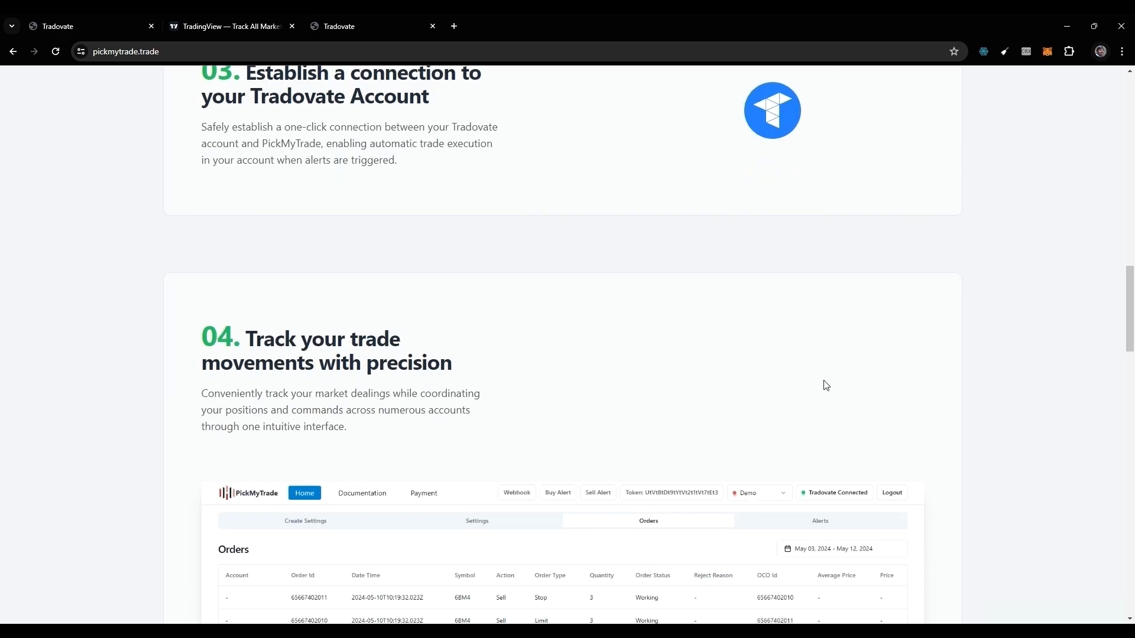
pyautogui.scroll(-7, 826, 386)
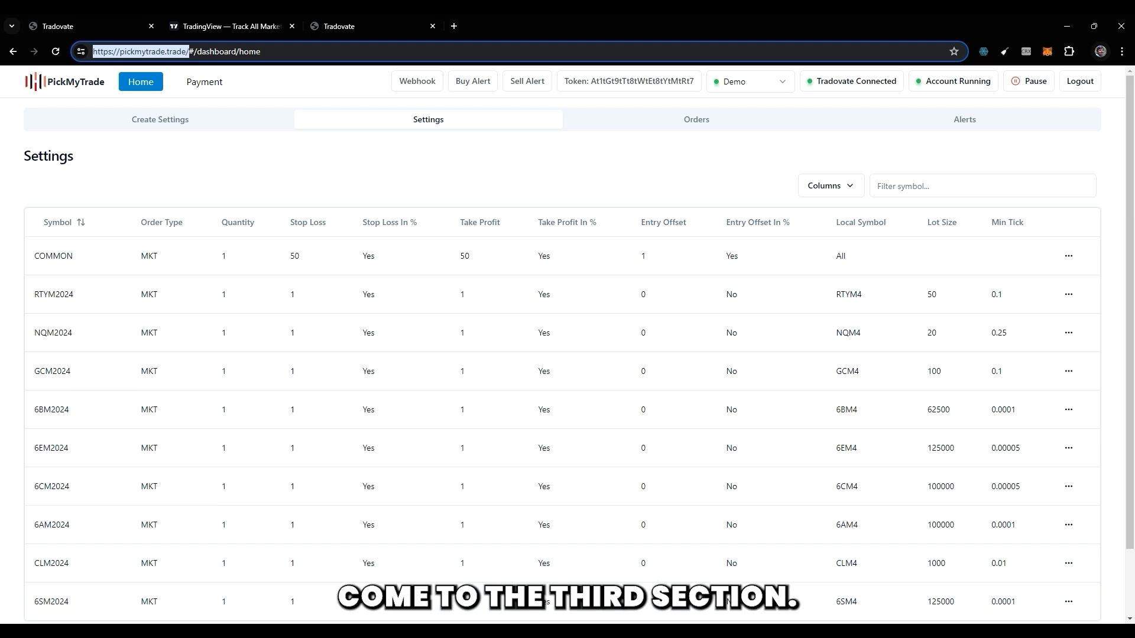
# Return to the ESM2024 alert editor in TradingView and close the placeholder help.
pyautogui.moveTo(750, 628)
pyautogui.click(740, 582)
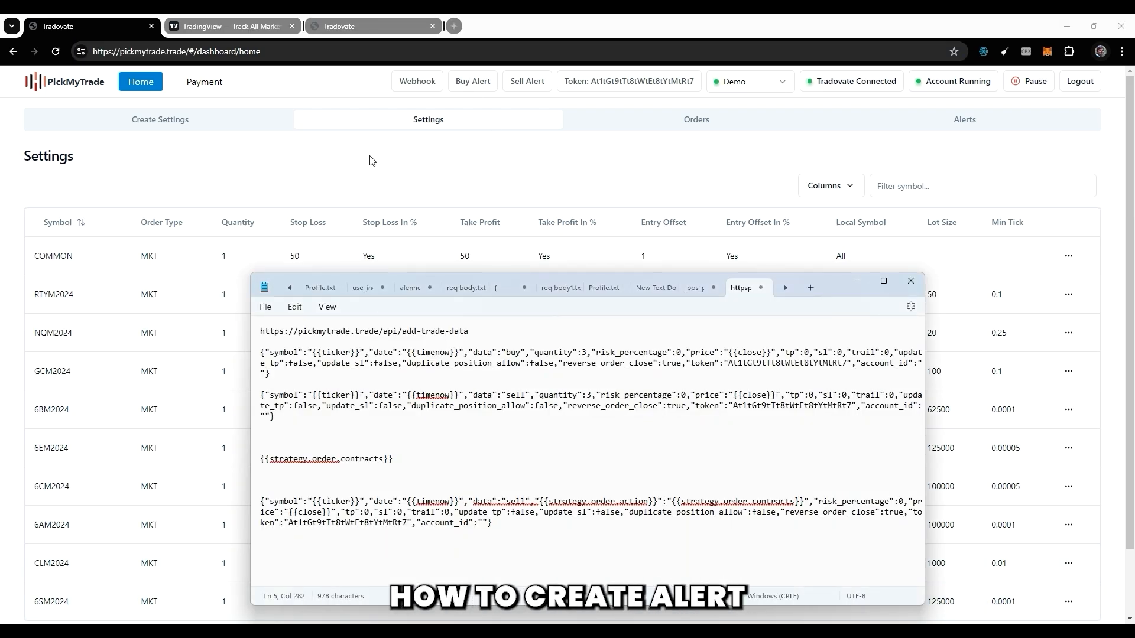
pyautogui.click(227, 25)
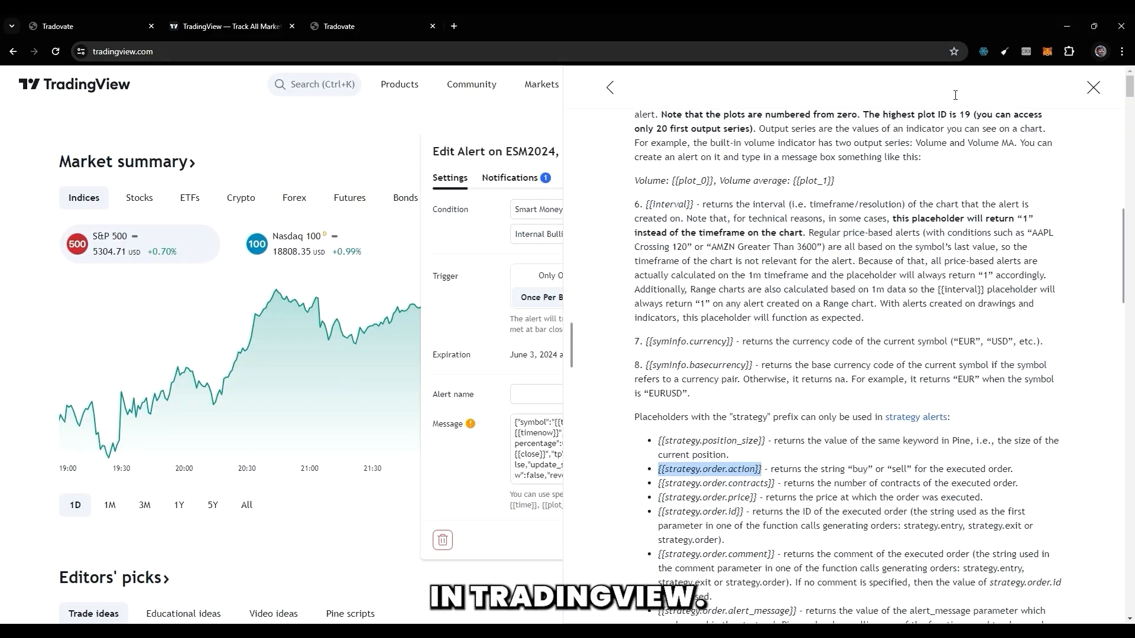
pyautogui.click(1093, 88)
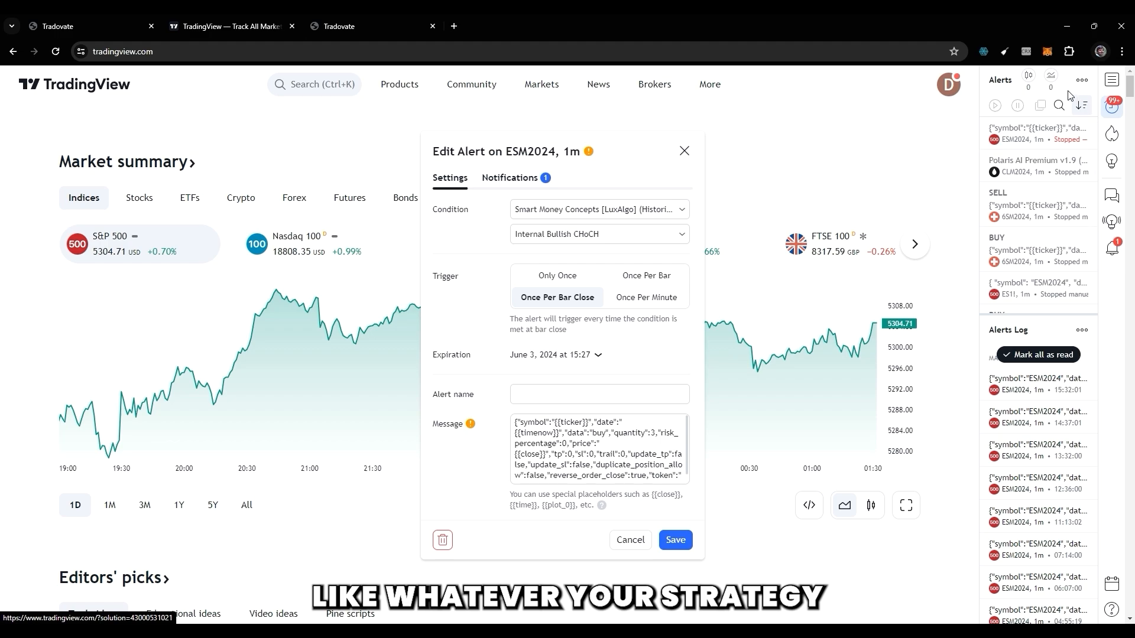
# Review the condition source choices and the signal options of the ESM2024 alert.
pyautogui.click(622, 209)
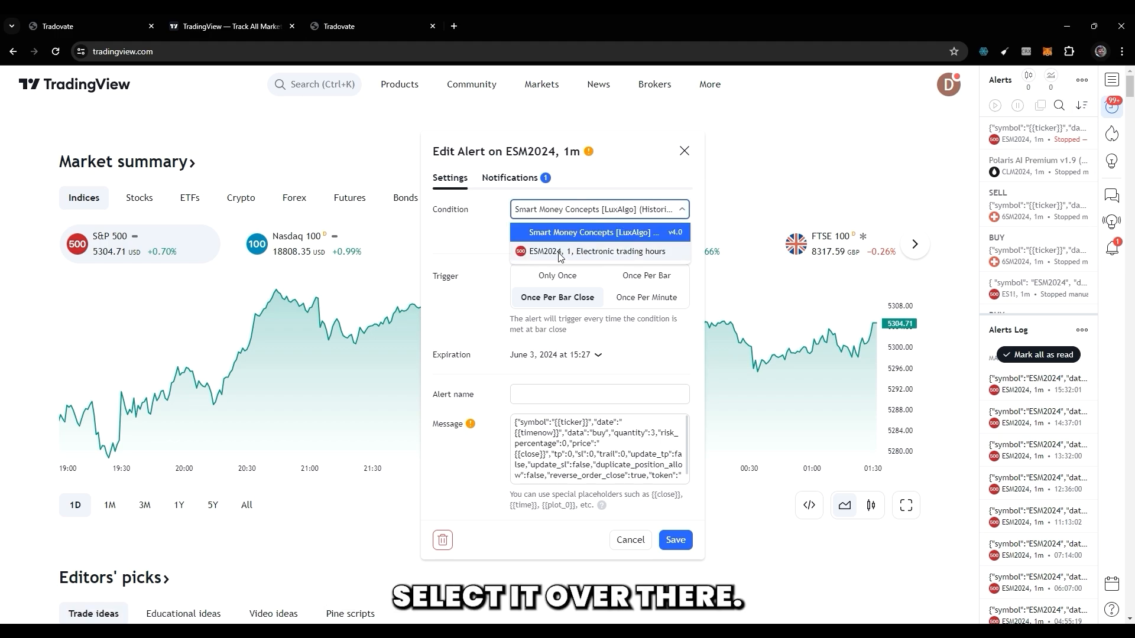
pyautogui.click(497, 233)
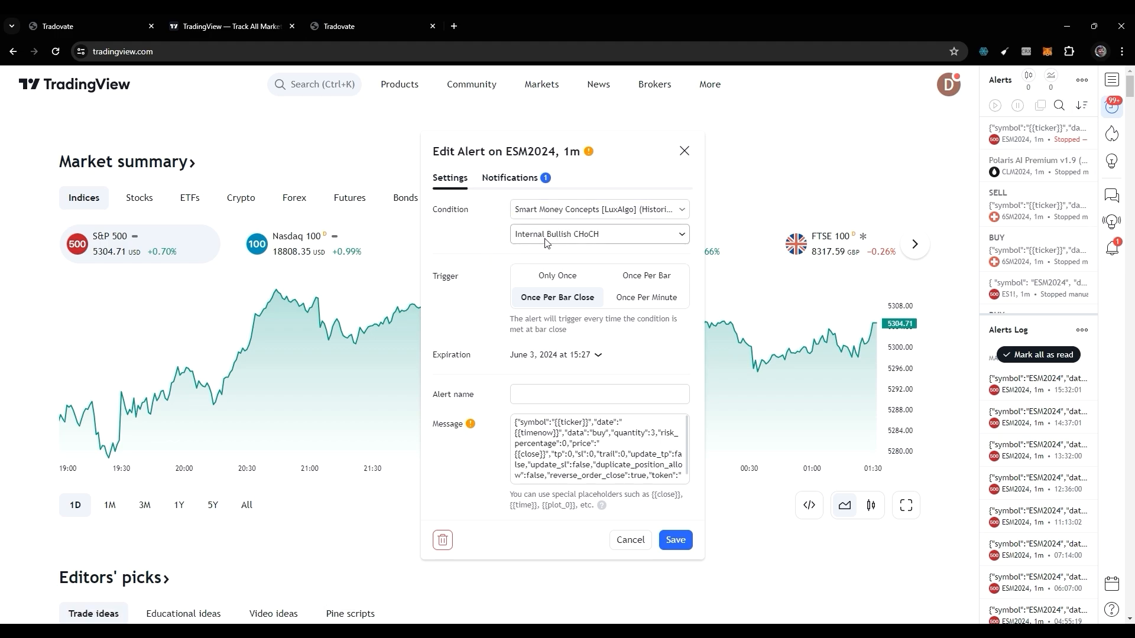
pyautogui.click(546, 242)
pyautogui.click(488, 320)
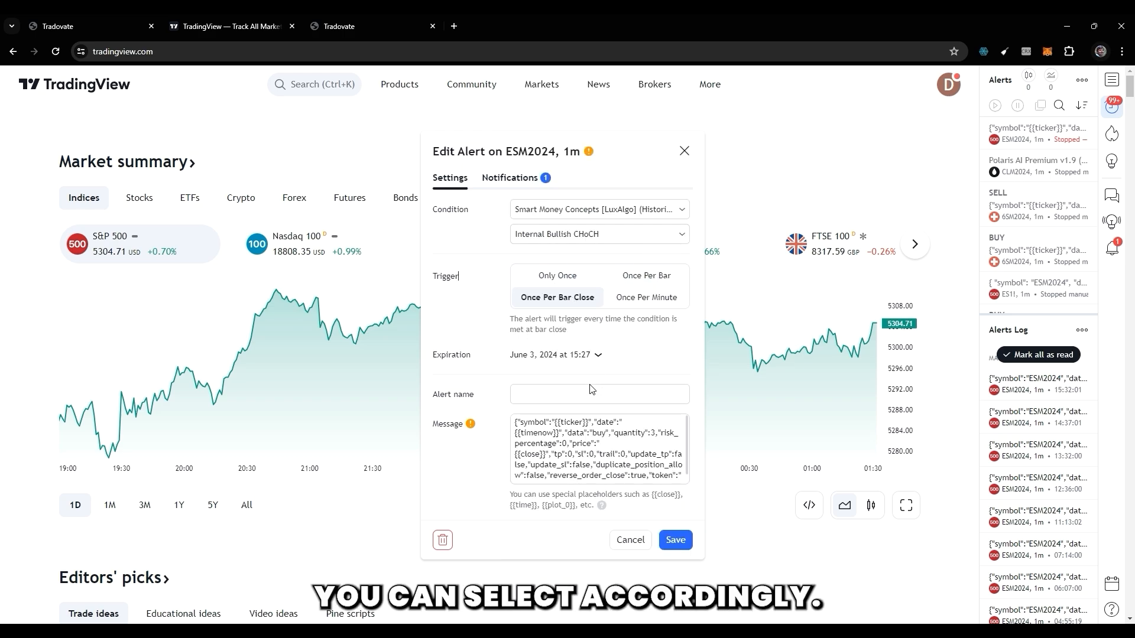
# Inspect the ESM2024 alert's message, and compare it with the buy, sell and combined strategy alert texts in Notepad.
pyautogui.click(578, 434)
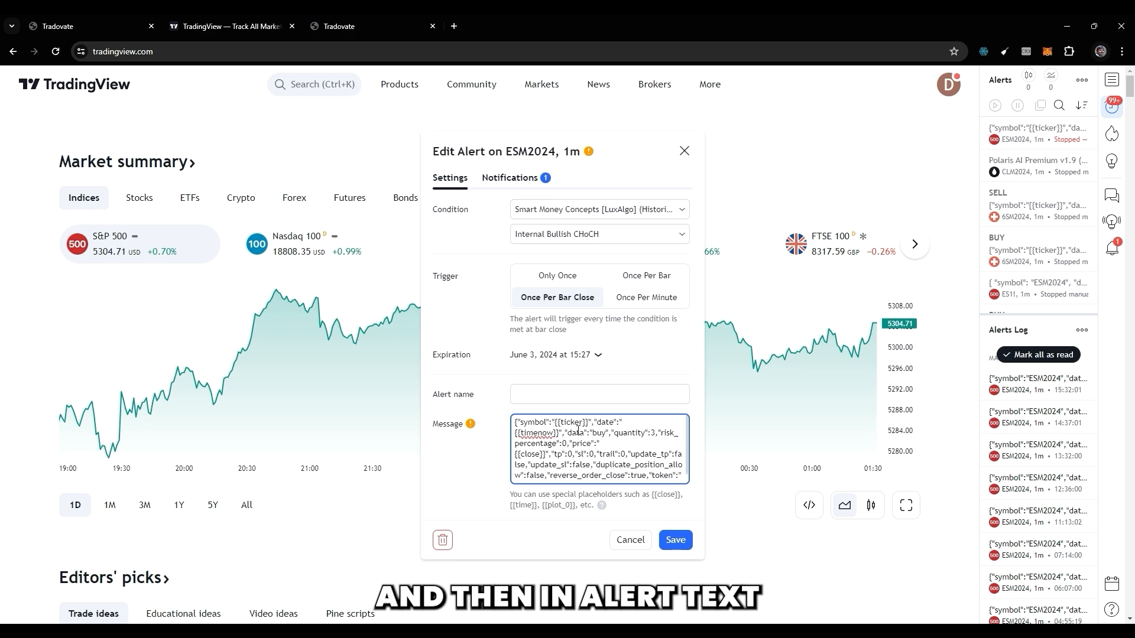
pyautogui.scroll(-1, 578, 431)
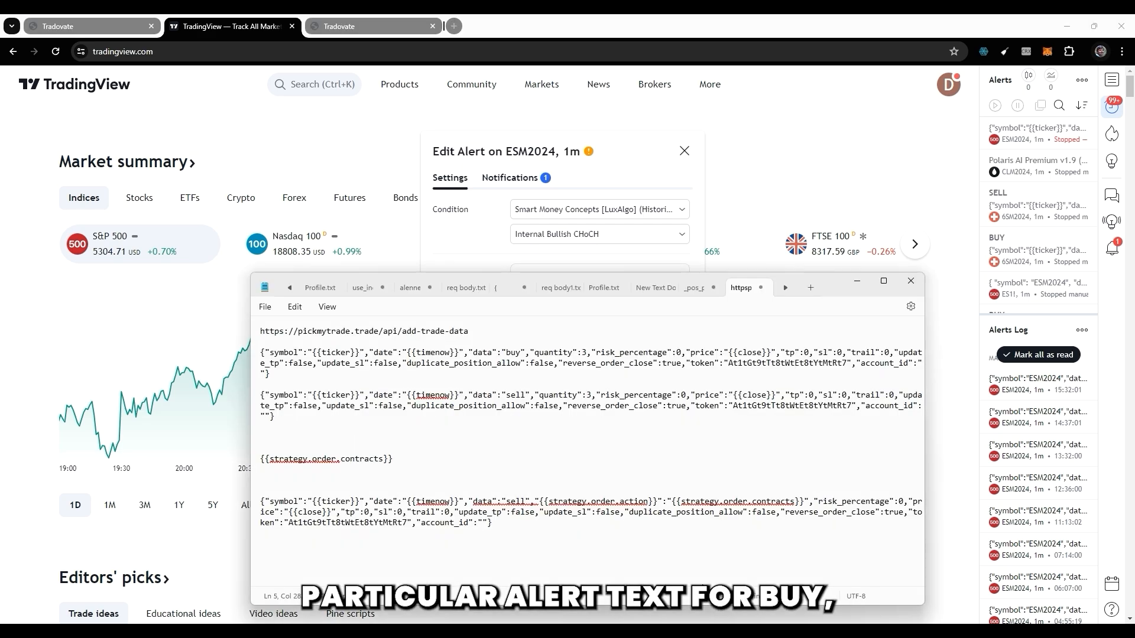
pyautogui.hotkey('alt', 'Tab')
pyautogui.tripleClick(305, 369)
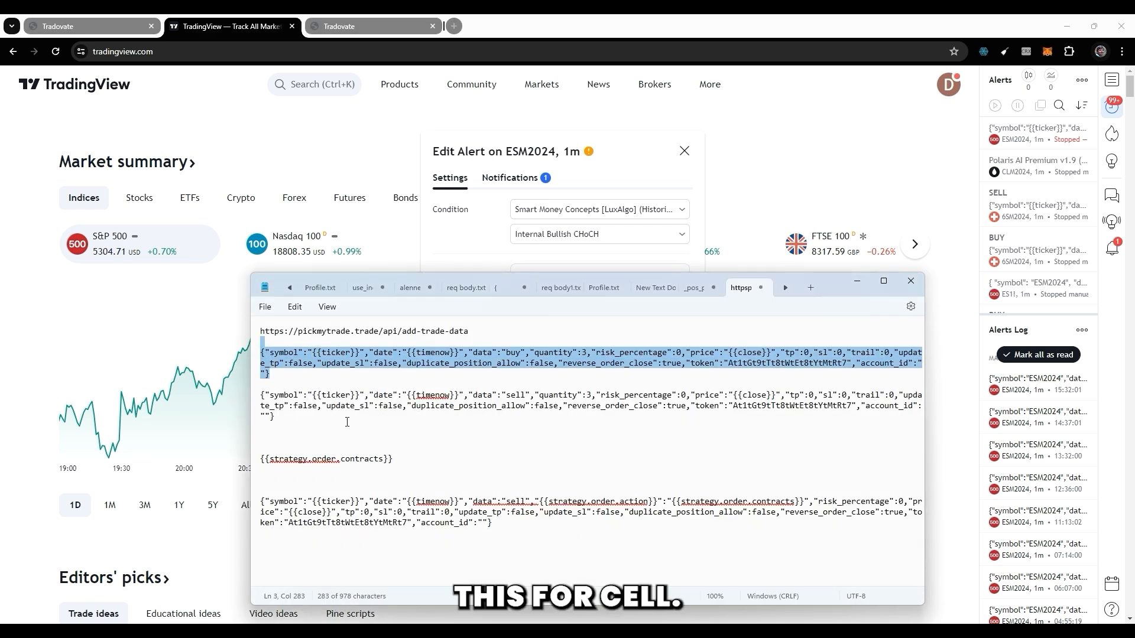
pyautogui.tripleClick(266, 395)
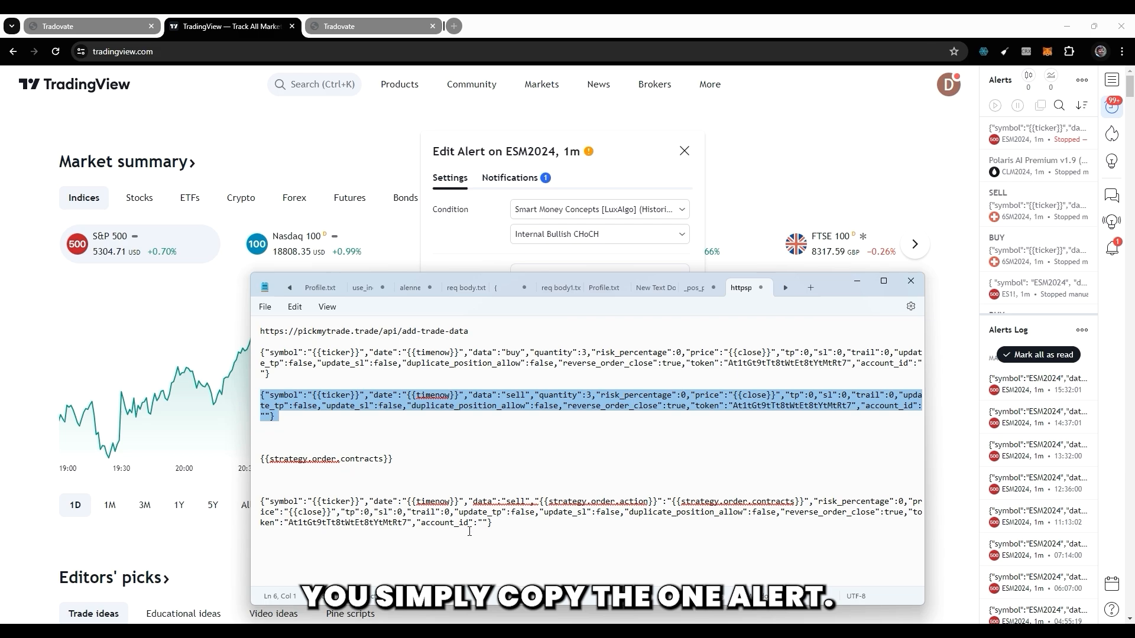
pyautogui.tripleClick(522, 513)
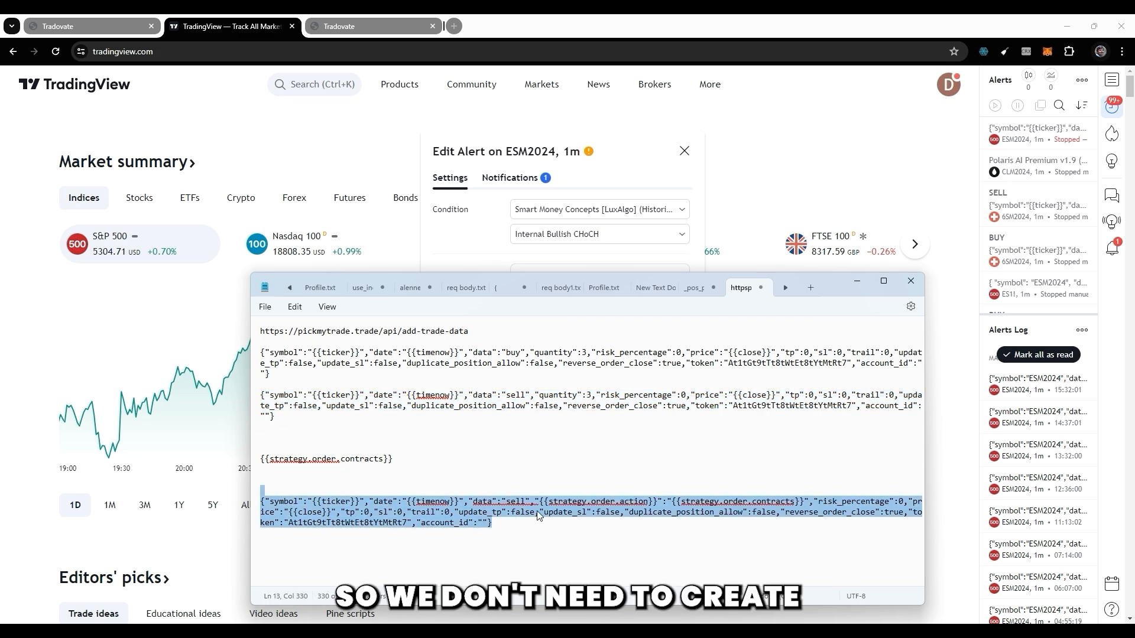
# Undo the misplaced action placeholder in the combined strategy alert, set its data value to {{strategy.order.action}}, and select the whole alert text.
pyautogui.hotkey('ctrl', 'z')
pyautogui.hotkey('ctrl', 'z')
pyautogui.moveTo(506, 502); pyautogui.dragTo(526, 503)
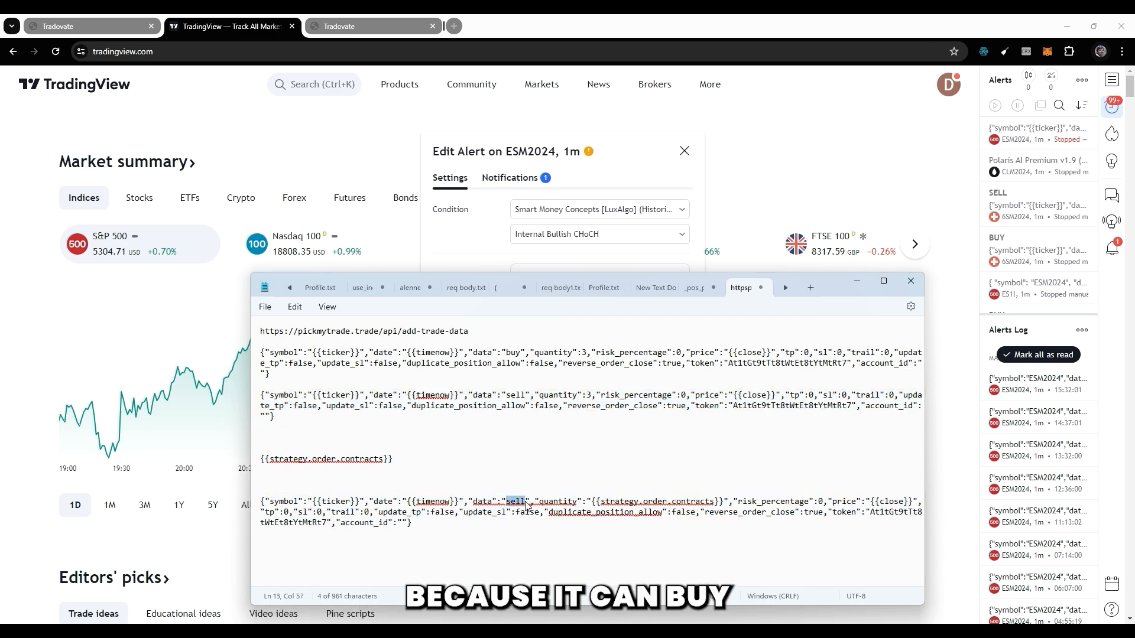
pyautogui.write('{{strategy.order.contracts}}')
pyautogui.doubleClick(604, 502)
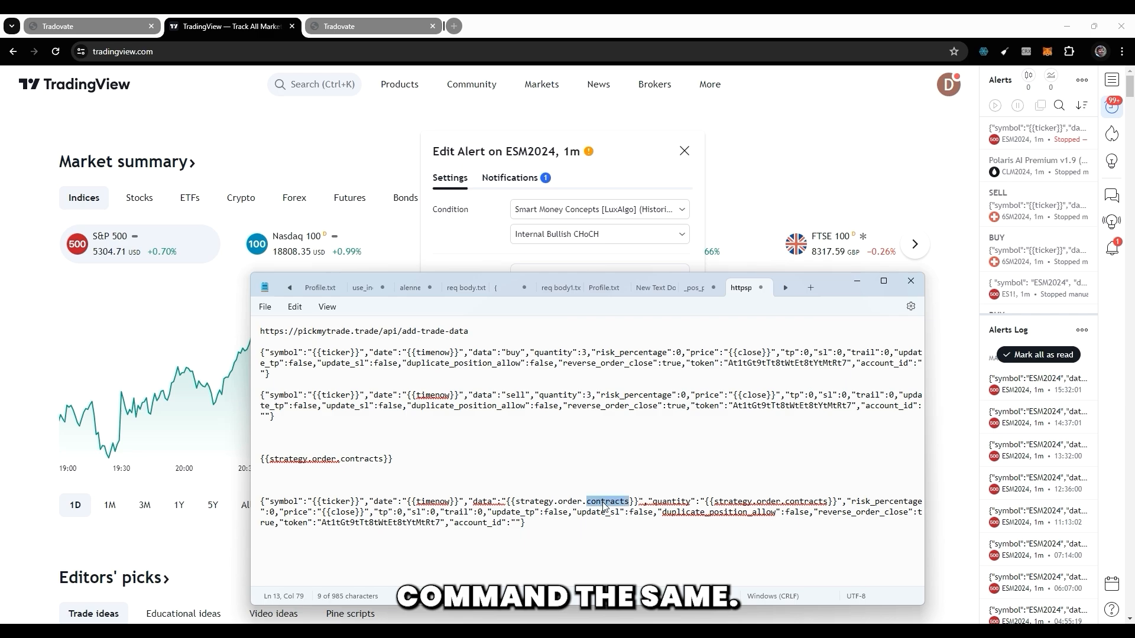
pyautogui.write('action')
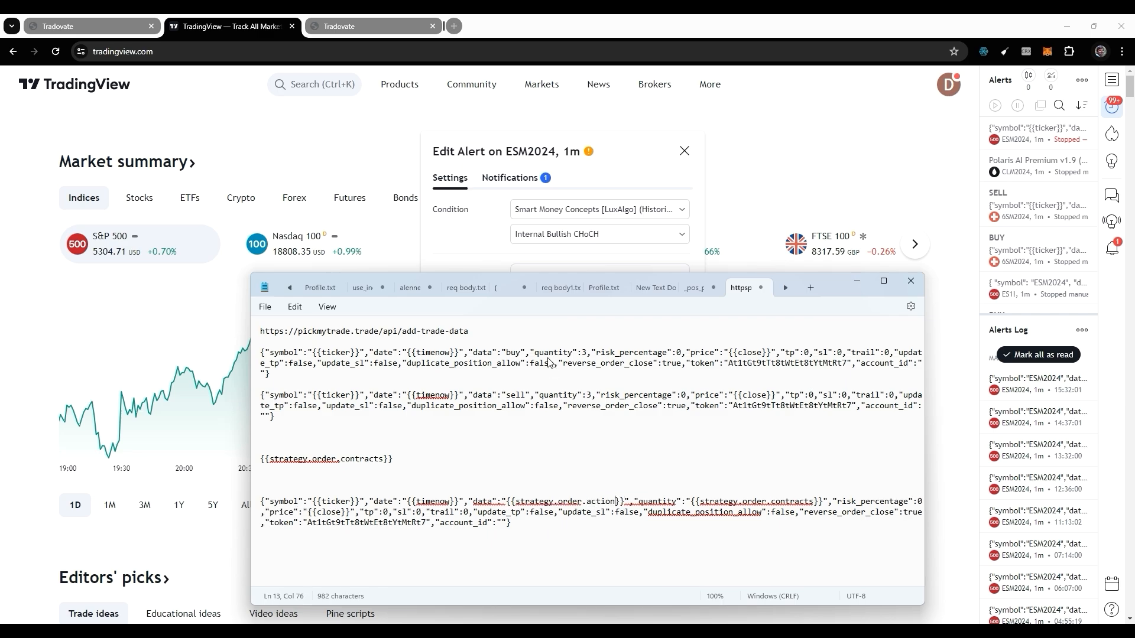
pyautogui.moveTo(511, 523); pyautogui.dragTo(260, 501)
pyautogui.click(514, 182)
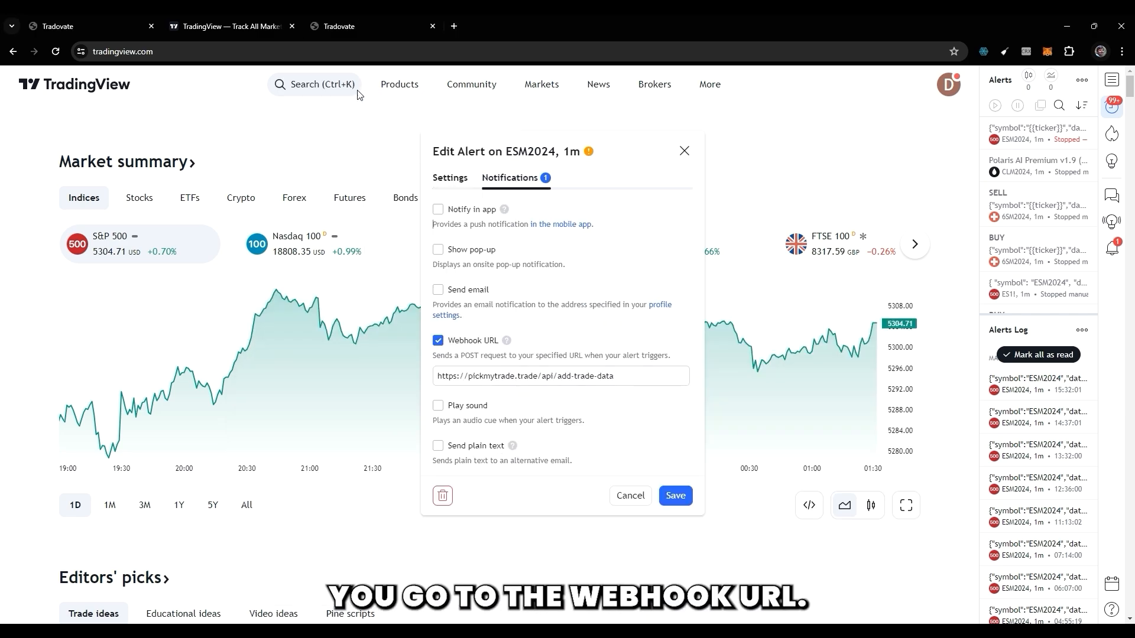
pyautogui.click(349, 28)
pyautogui.click(408, 82)
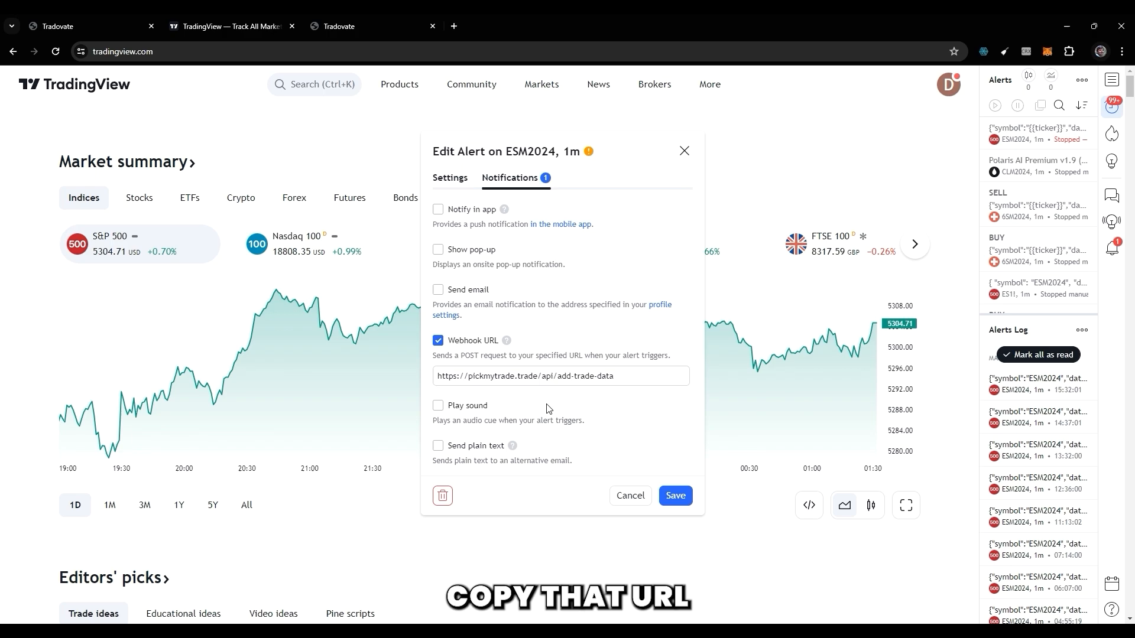
pyautogui.click(560, 377)
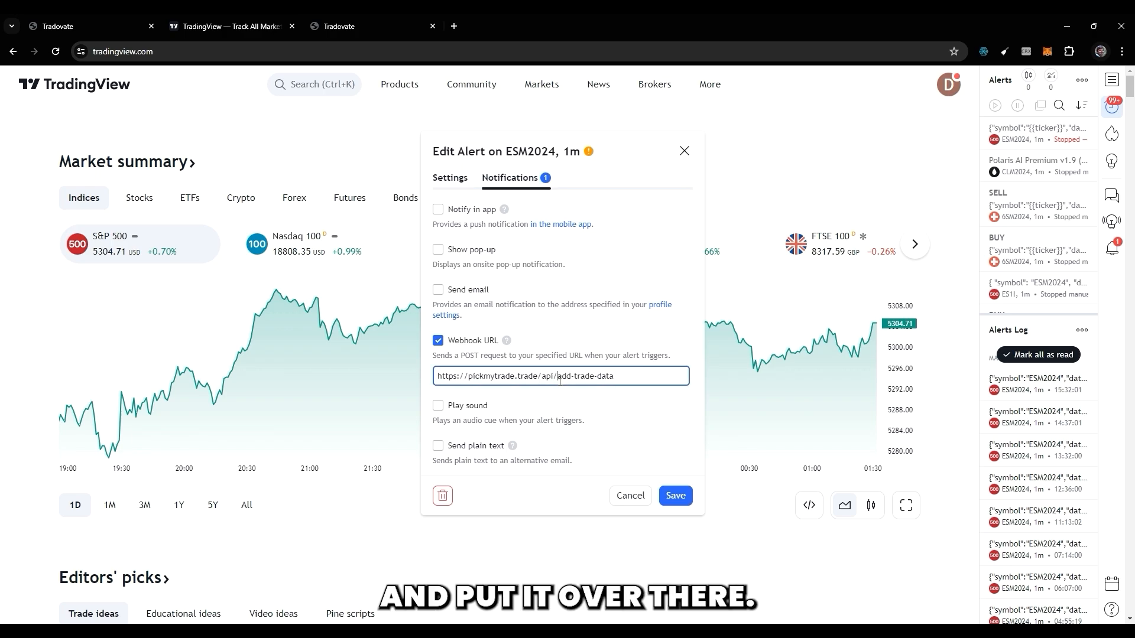
pyautogui.hotkey('ctrl', 'a')
pyautogui.hotkey('ctrl', 'v')
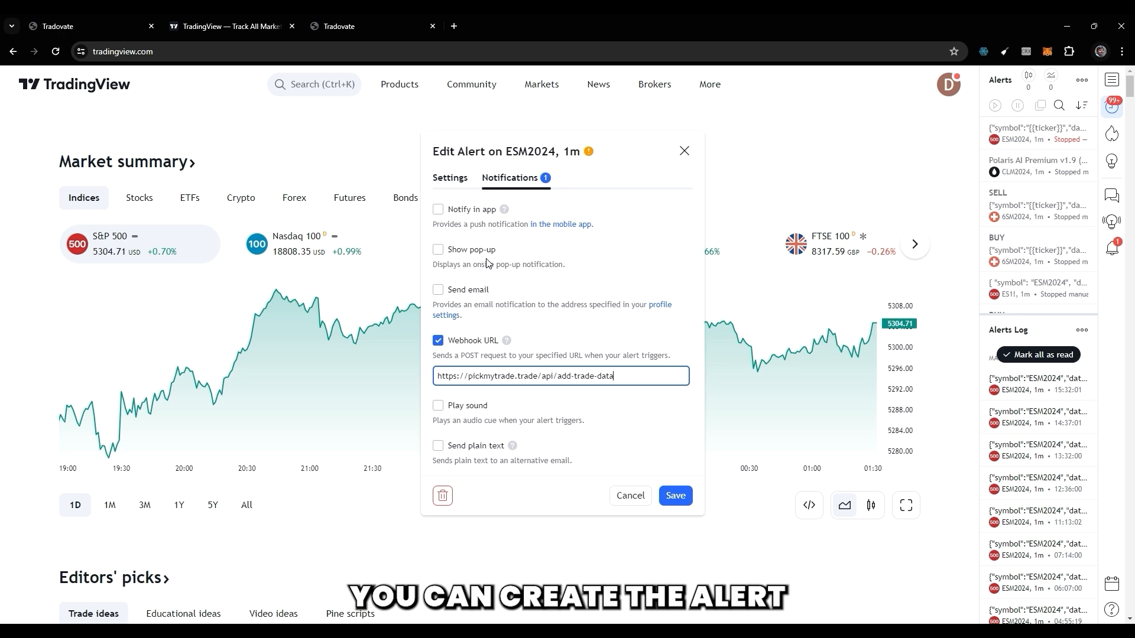
pyautogui.click(450, 178)
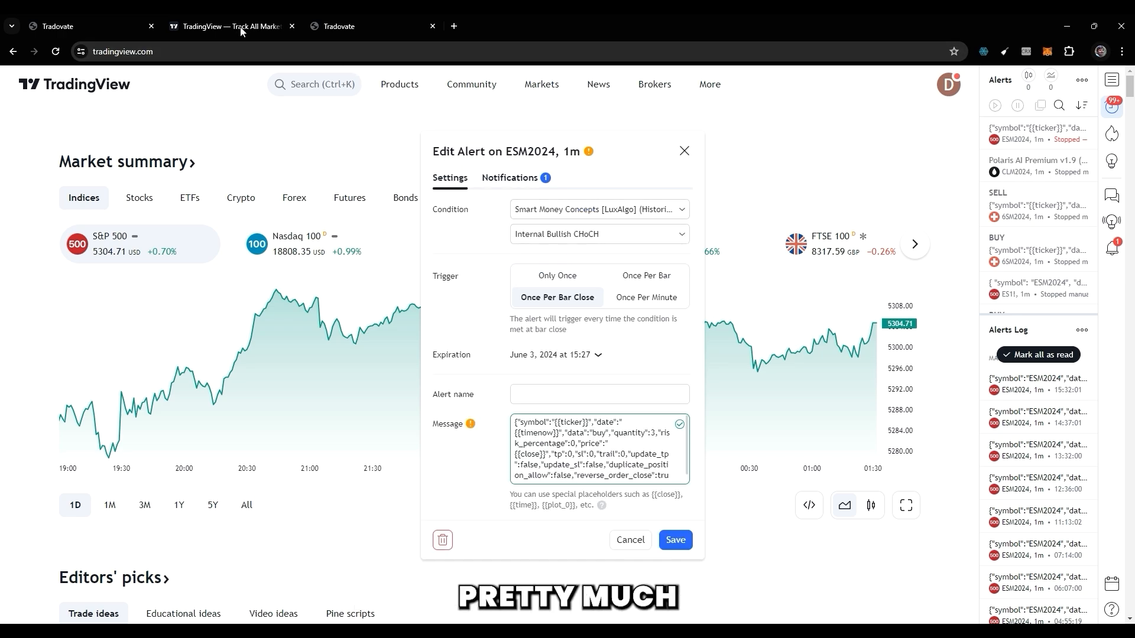
# Open the contact details on the PickMyTrade dashboard and highlight the support e-mail address.
pyautogui.click(91, 25)
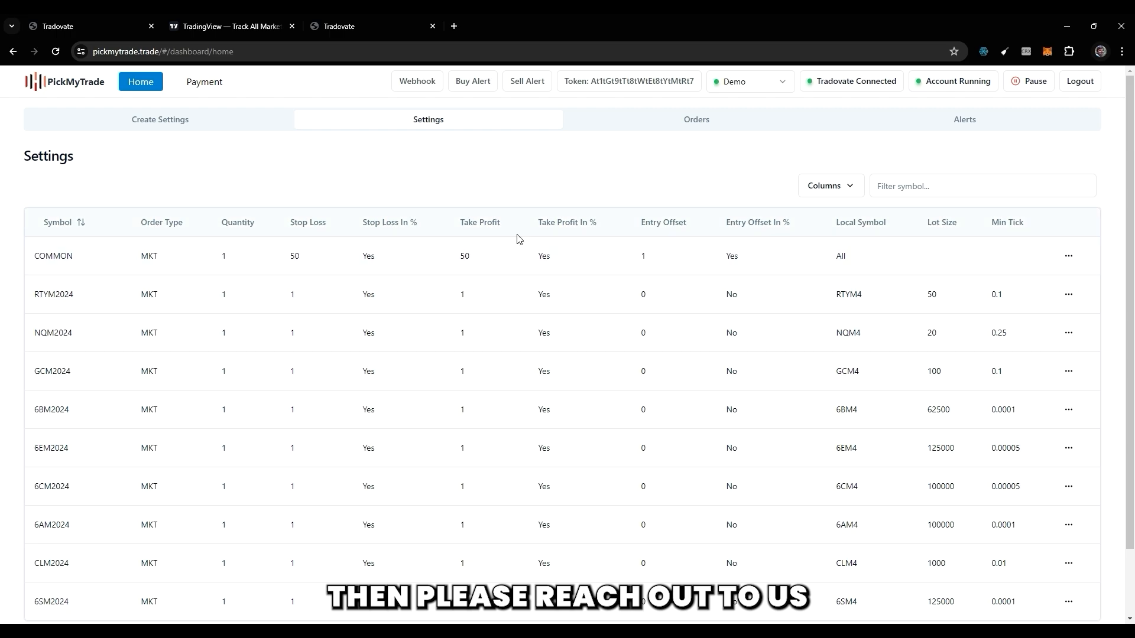
pyautogui.scroll(-2, 518, 238)
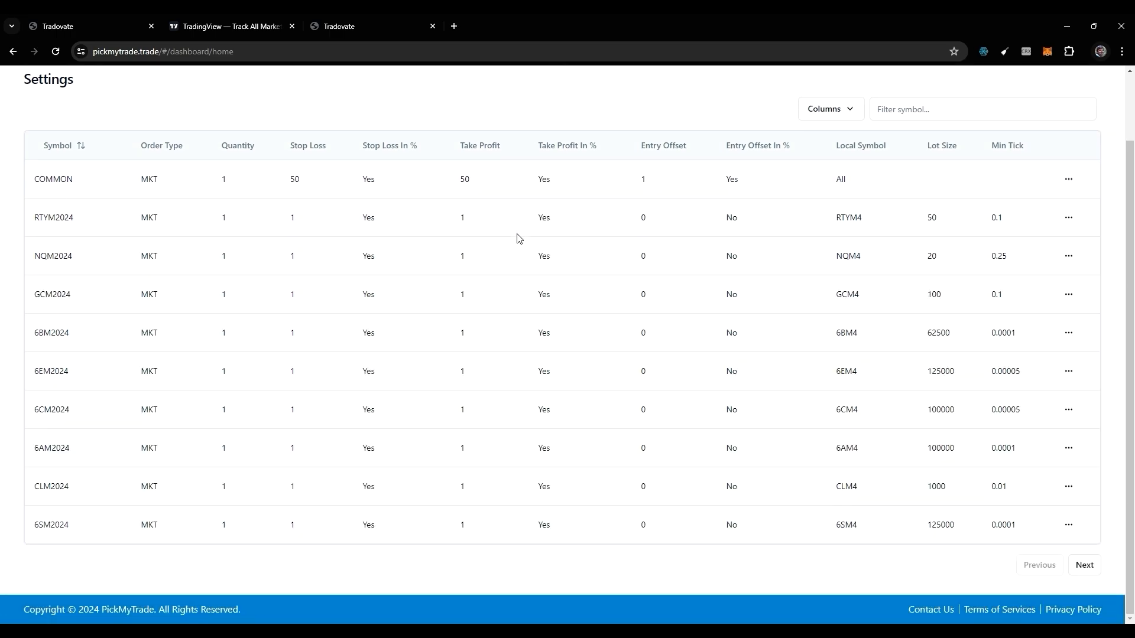
pyautogui.click(920, 610)
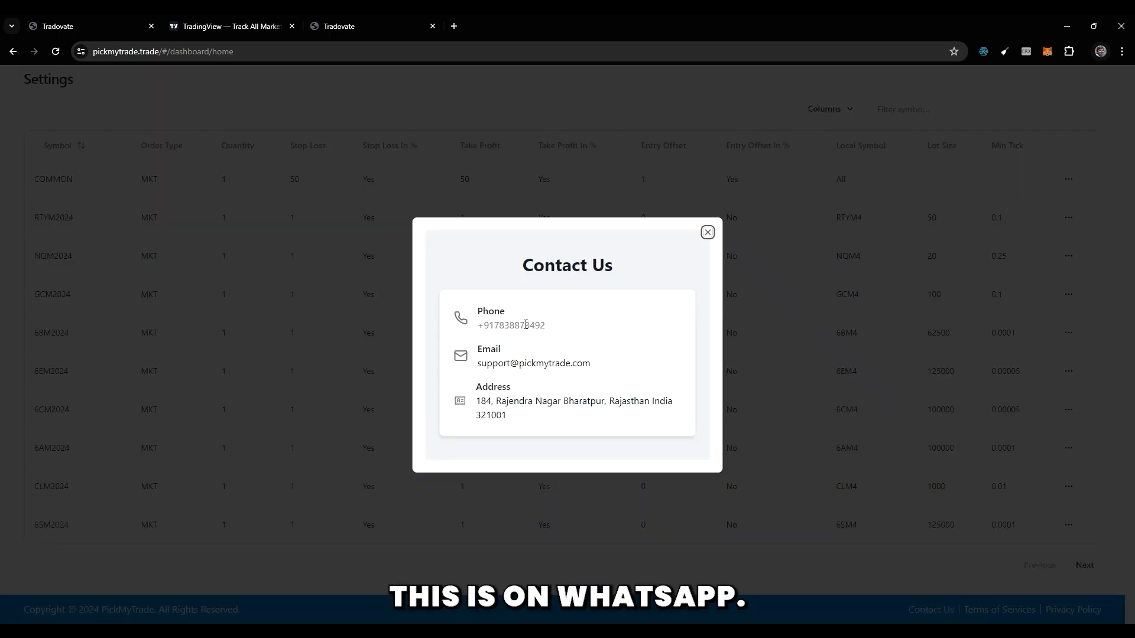
pyautogui.moveTo(478, 364); pyautogui.dragTo(621, 372)
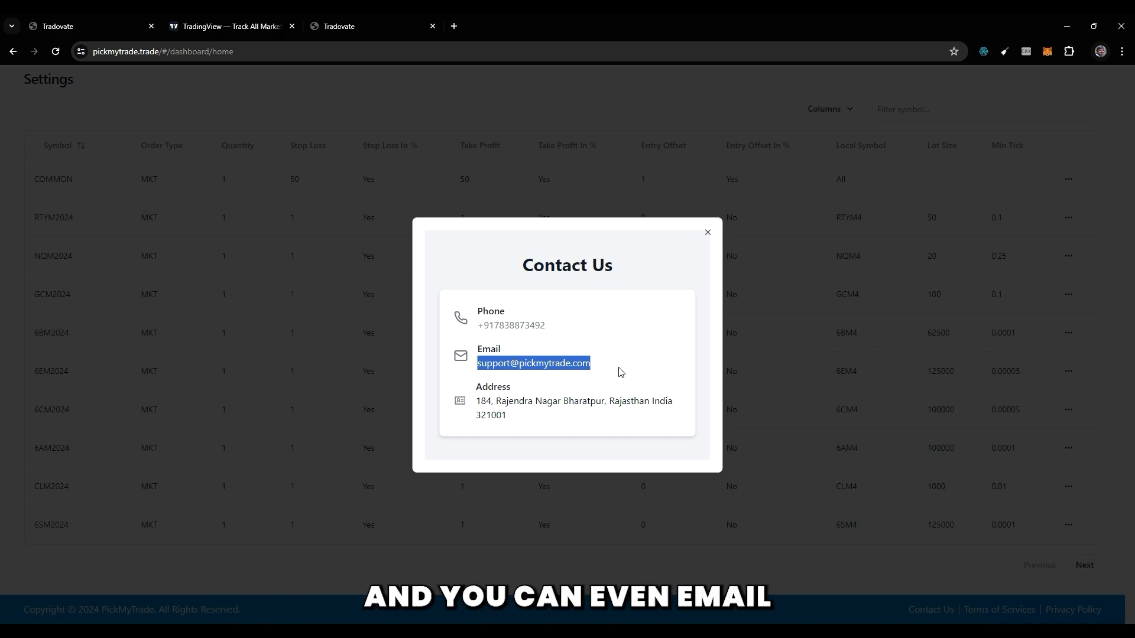
# Close the contact details, switch to Notepad, and add the second support contact's e-mail address on a new line below the combined strategy alert.
pyautogui.click(707, 234)
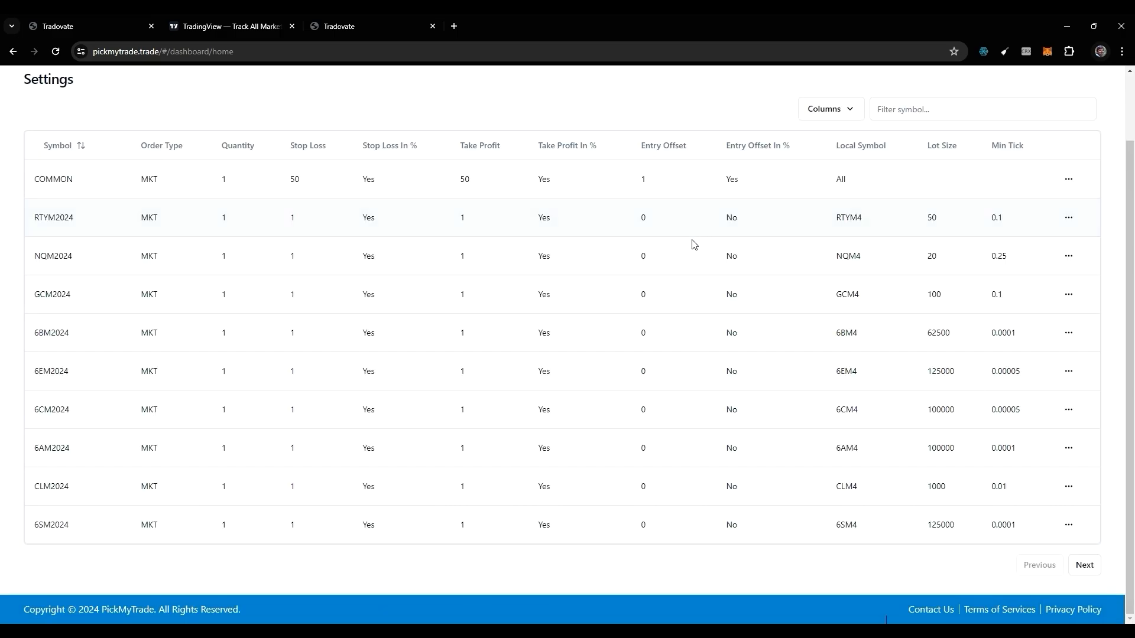
pyautogui.click(769, 634)
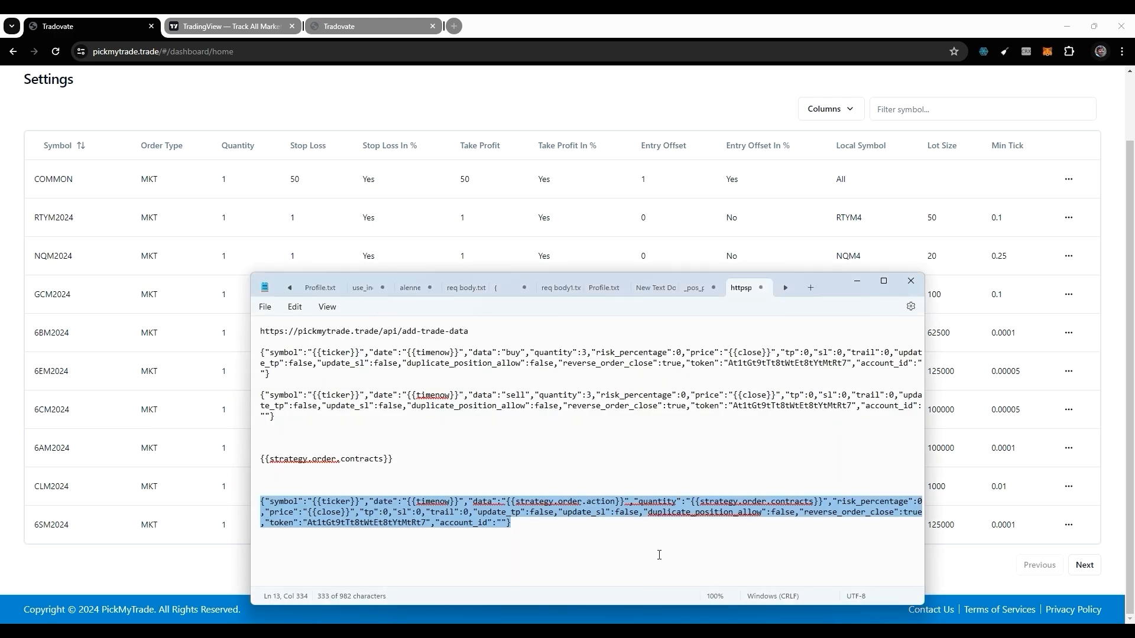
pyautogui.click(646, 575)
pyautogui.press('Return')
pyautogui.press('Return')
pyautogui.press('Return')
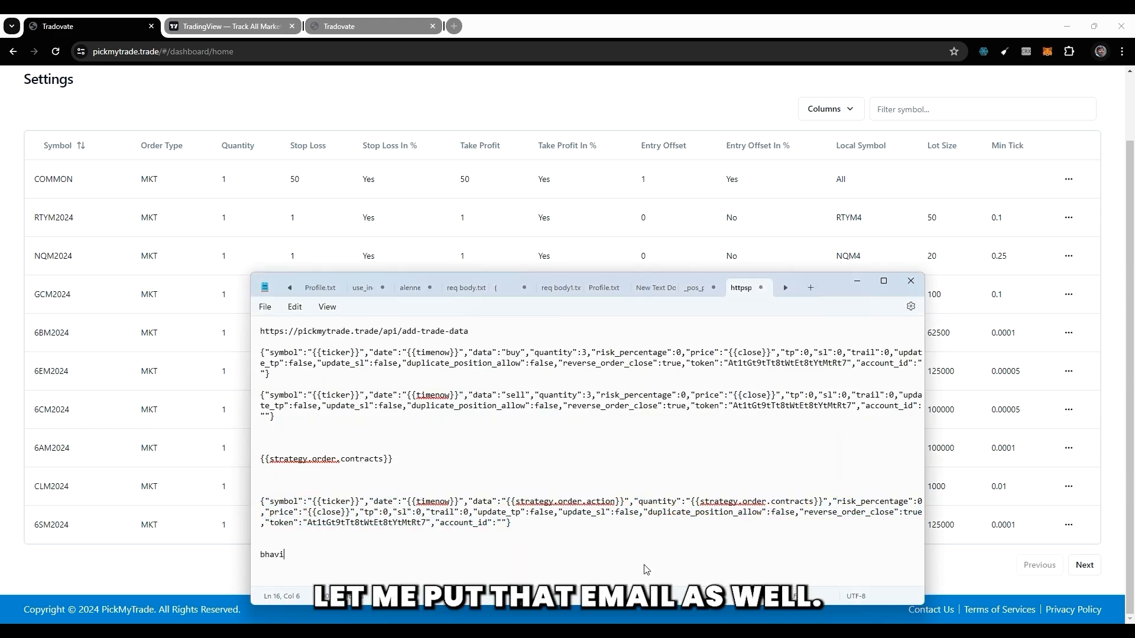
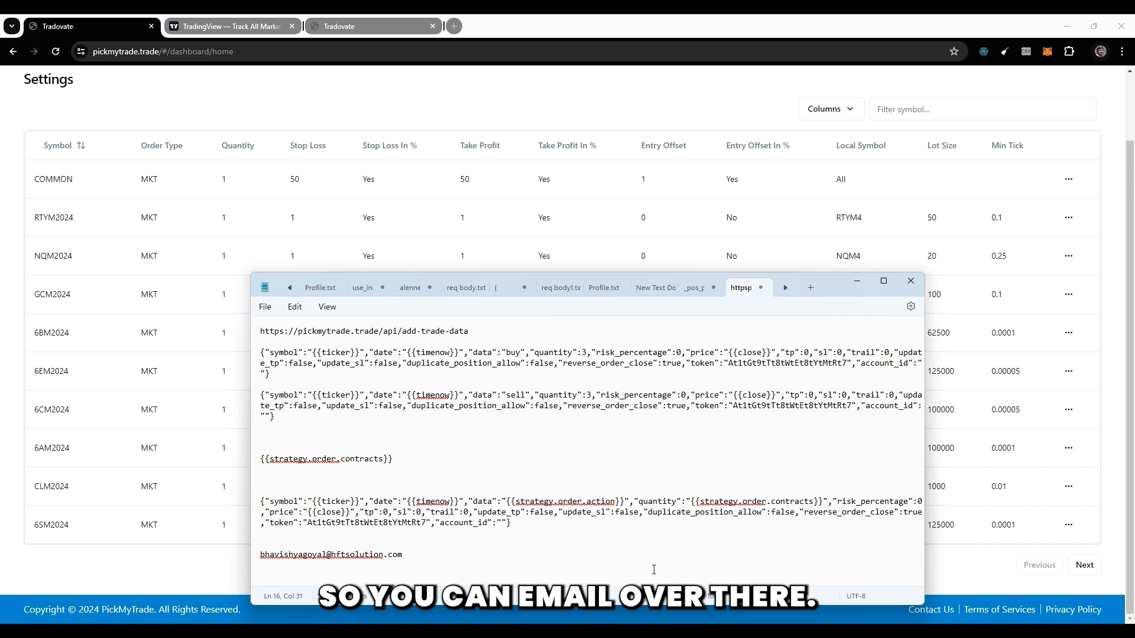
pyautogui.scroll(2, 615, 193)
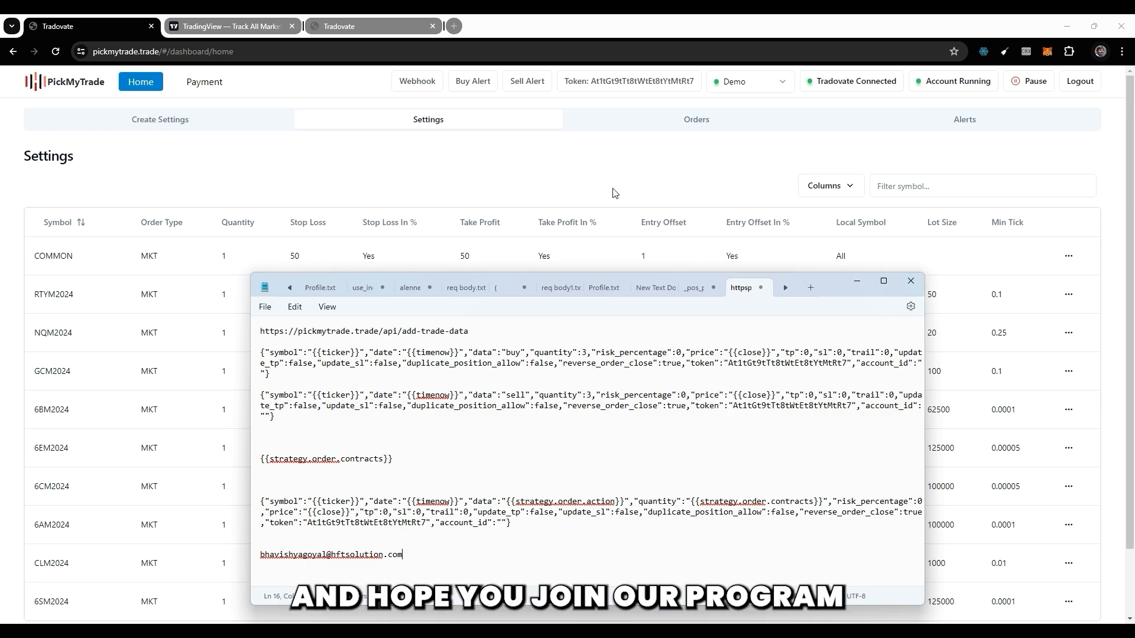